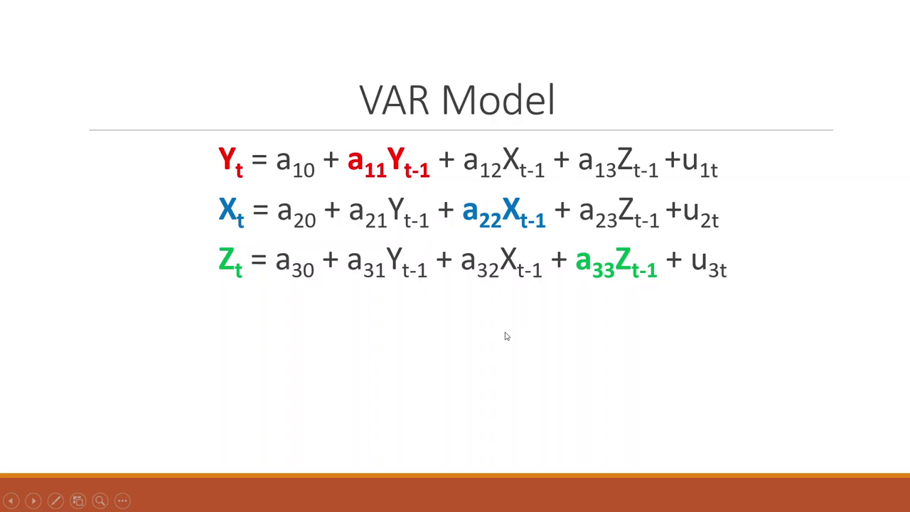
End the slide show, switch to EViews and point out the series cons, ex and gdp in the workfile.
key("Escape")
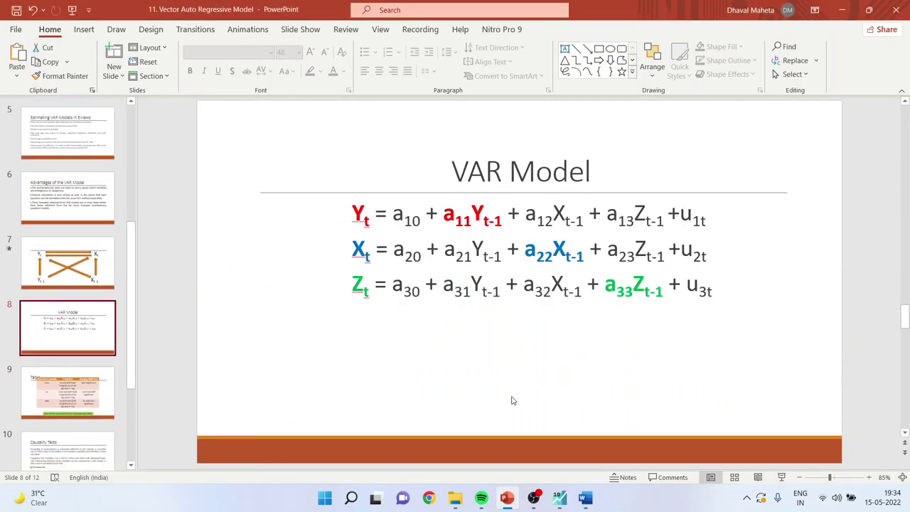
left_click(559, 497)
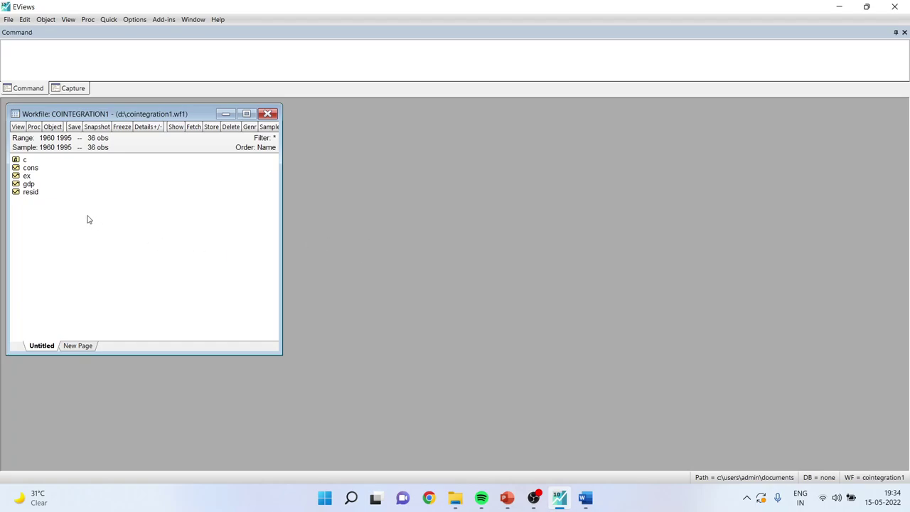
left_click(31, 169)
left_click(31, 176)
left_click(34, 184)
left_click_drag(38, 170, 41, 190)
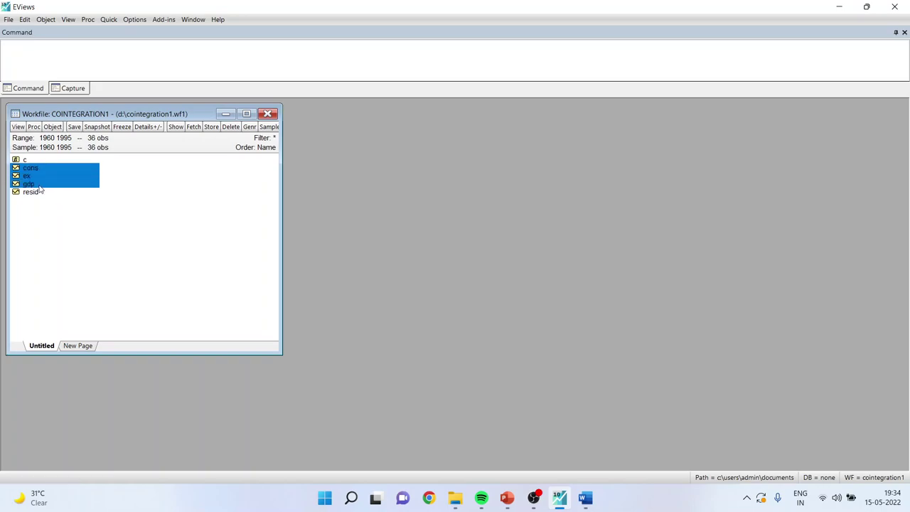
left_click(140, 196)
Estimate a standard VAR of cons, ex and gdp with lag intervals 1 2 and place its window beside the workfile.
left_click(32, 168)
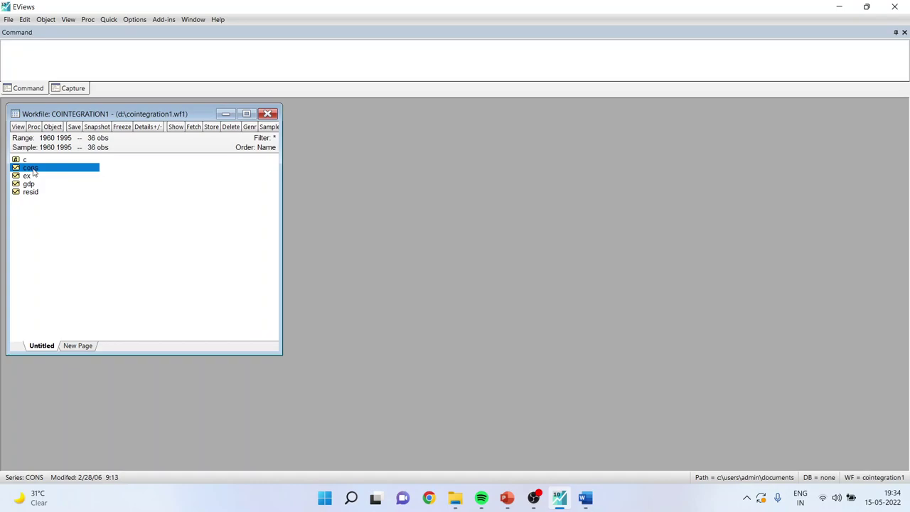
left_click_drag(33, 172, 57, 183)
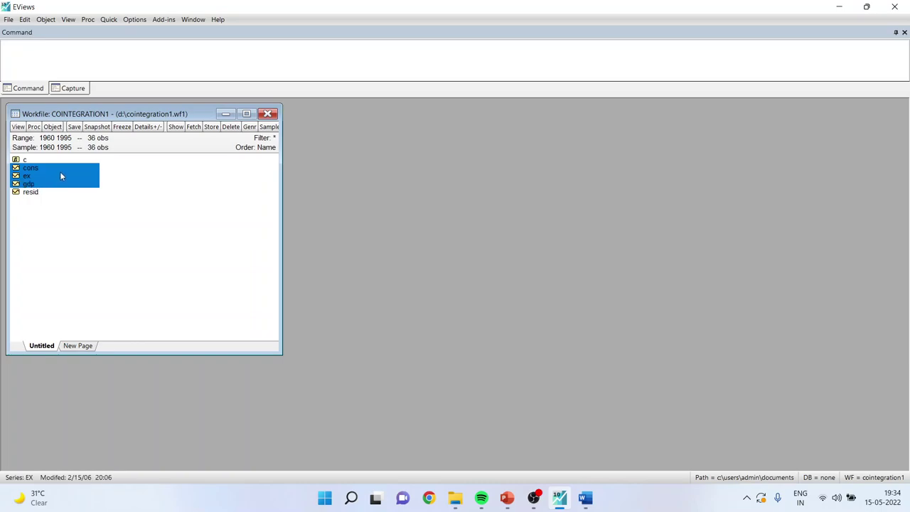
right_click(60, 176)
mouse_move(96, 181)
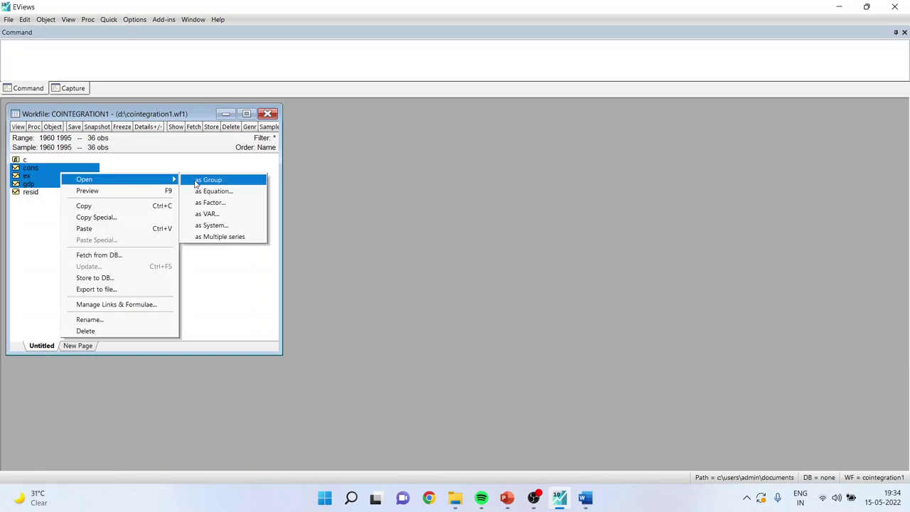
left_click(235, 216)
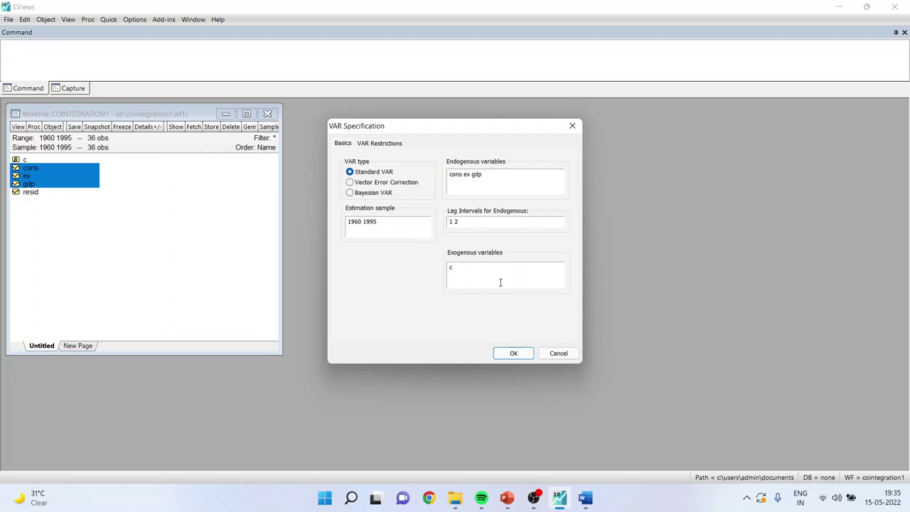
left_click(517, 355)
left_click_drag(204, 181, 424, 117)
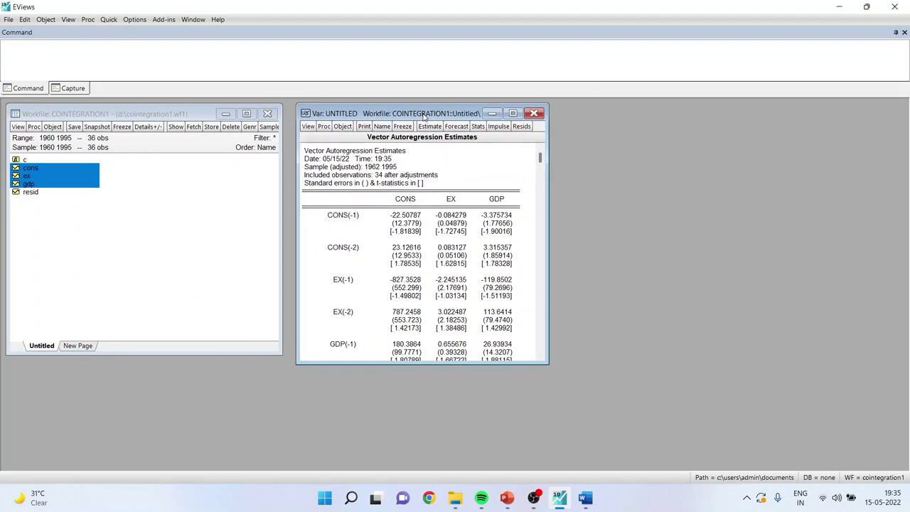
Run the lag length criteria for the VAR with 2 lags to include and maximize the results window.
left_click(308, 126)
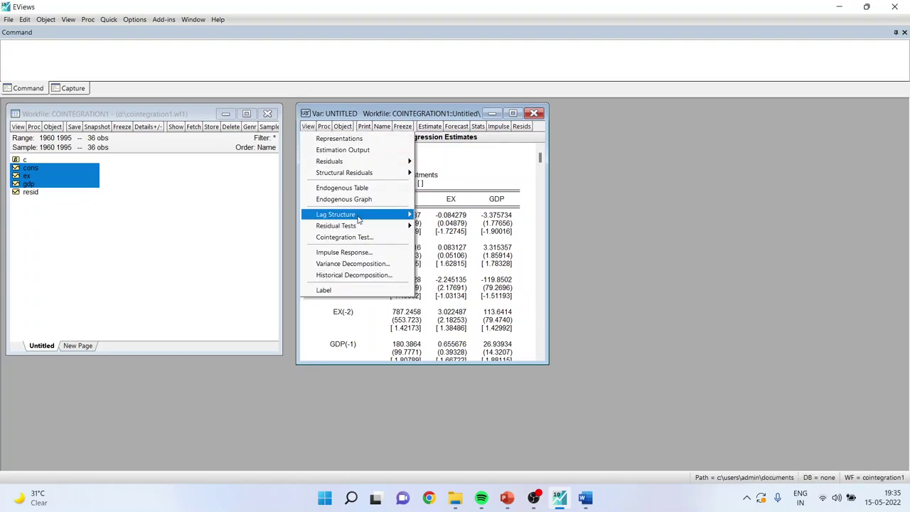
mouse_move(359, 218)
left_click(451, 268)
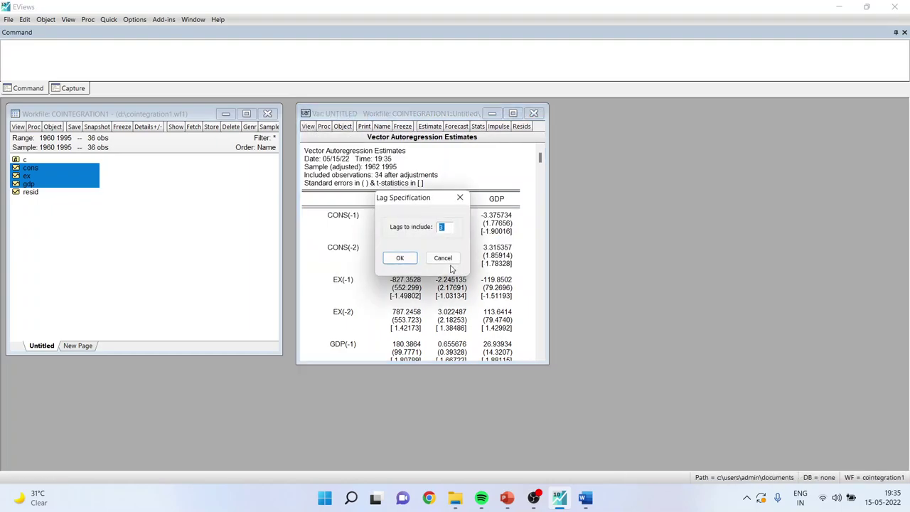
left_click(441, 227)
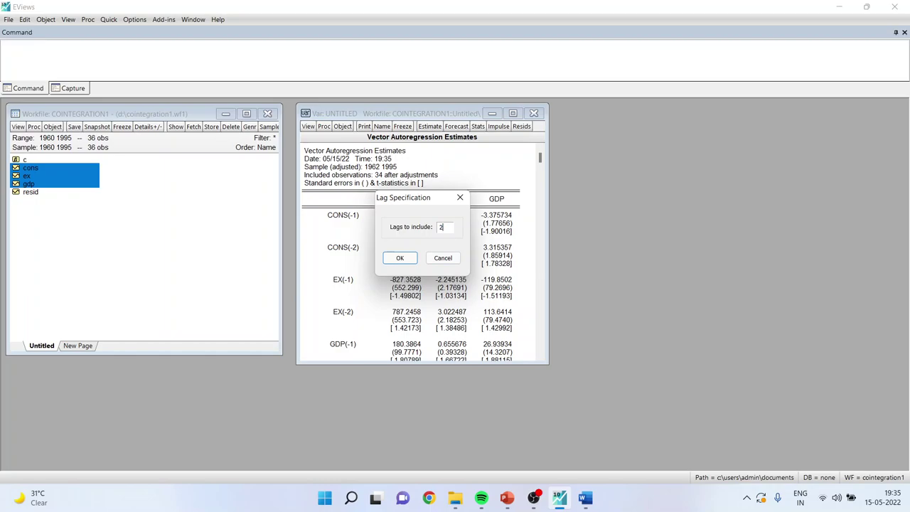
left_click(401, 258)
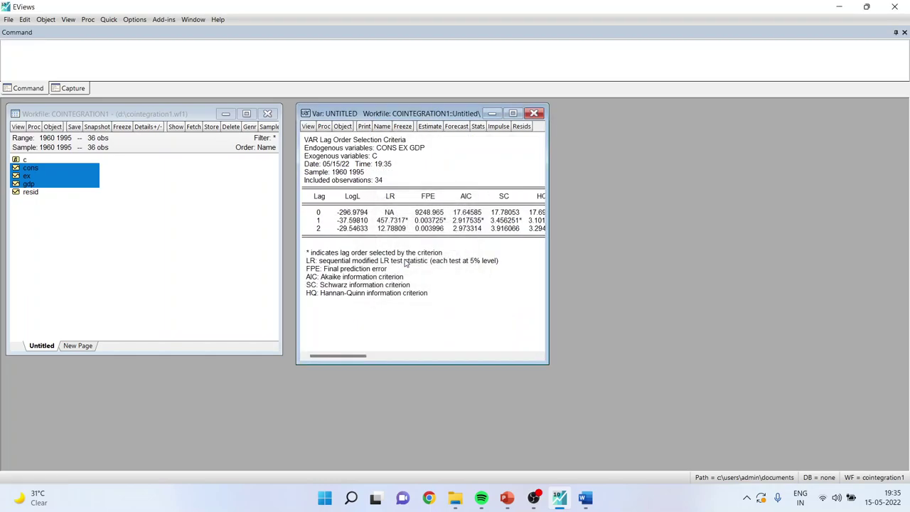
left_click(512, 113)
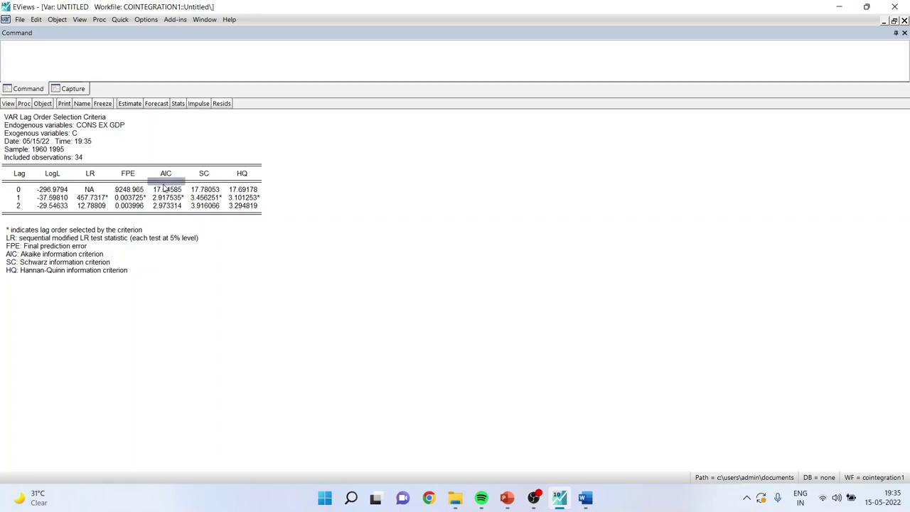
Examine the AIC and SC columns of the lag order table and compare them with the lag 1 row.
left_click_drag(163, 187, 162, 211)
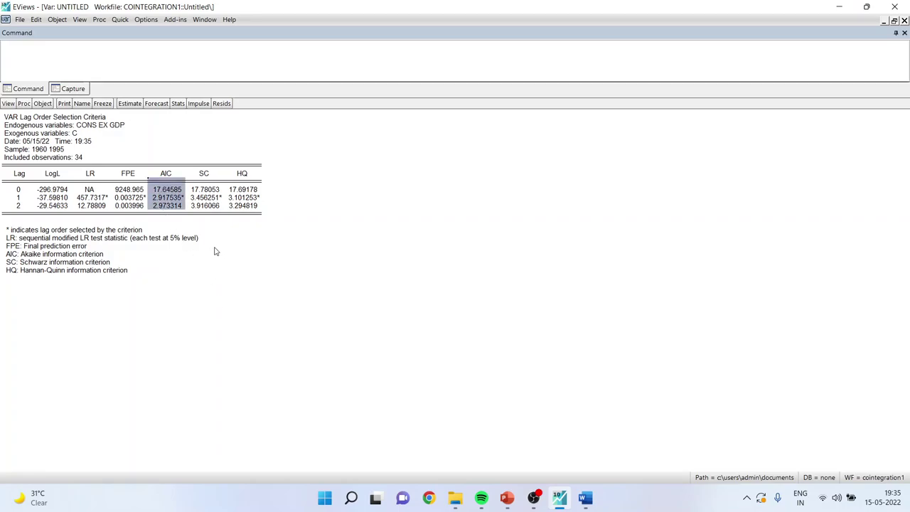
left_click_drag(207, 183, 206, 214)
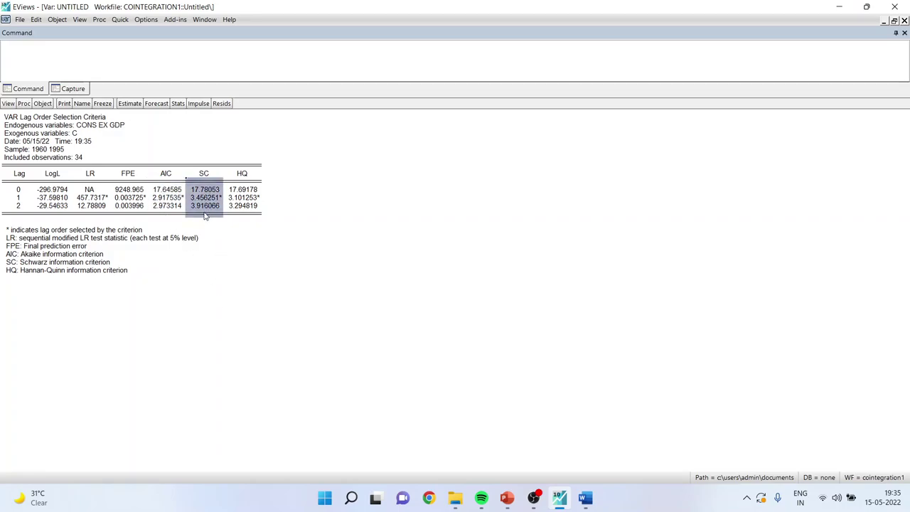
left_click(239, 240)
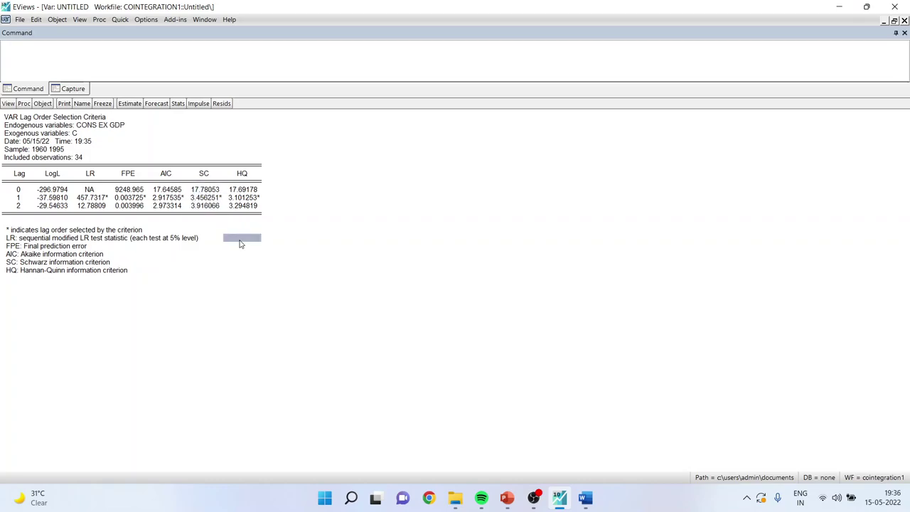
left_click(176, 199)
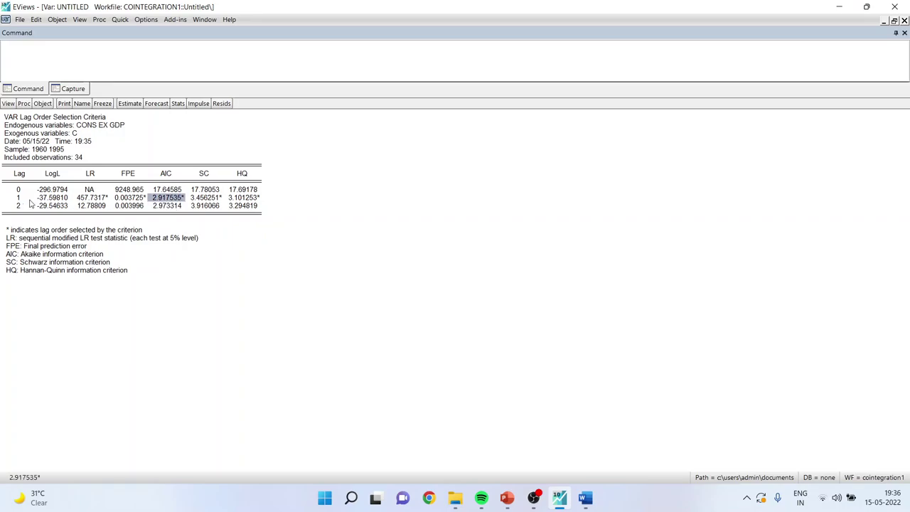
left_click(19, 200)
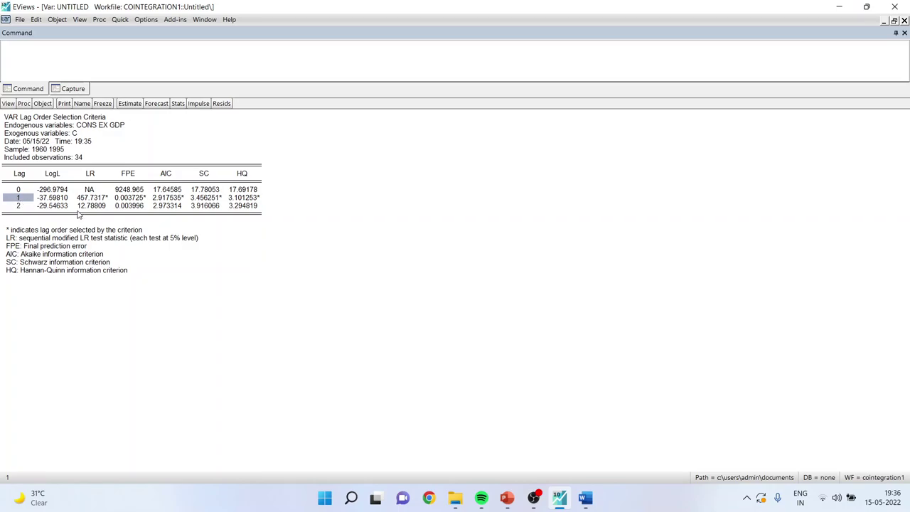
left_click(165, 200)
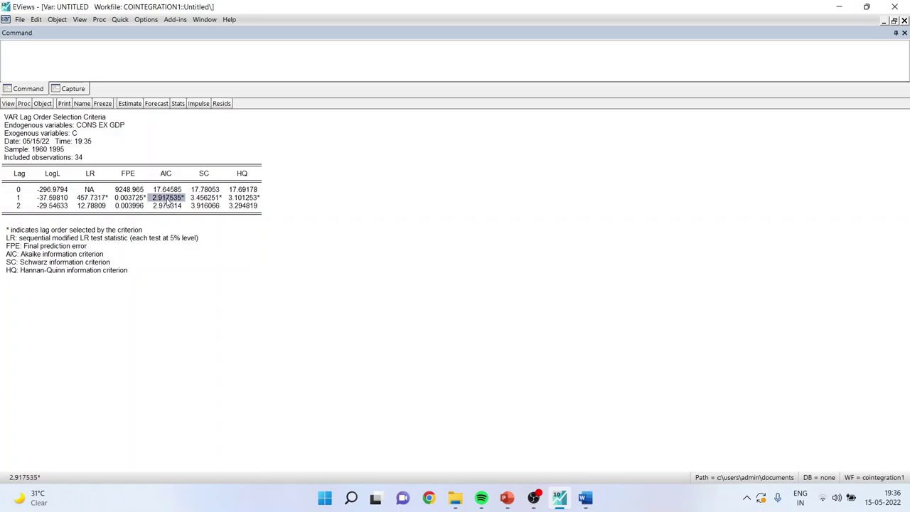
left_click_drag(18, 200, 267, 201)
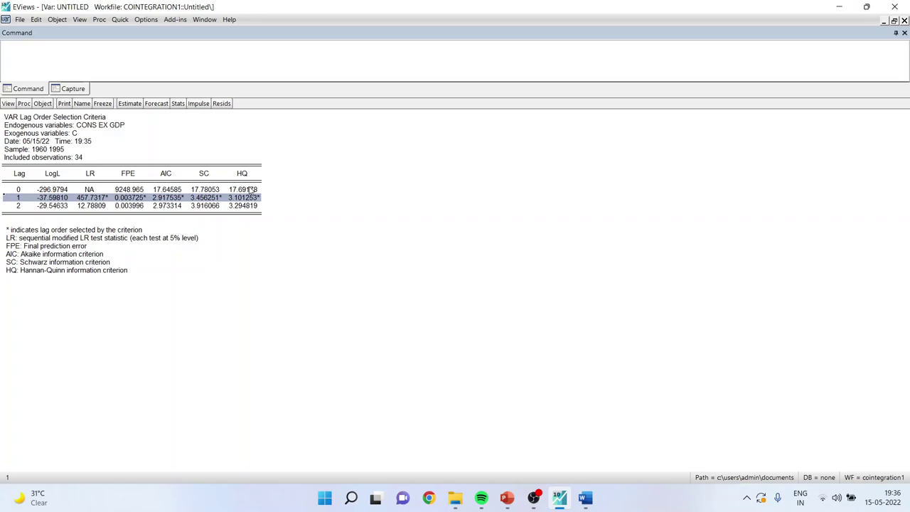
left_click(317, 198)
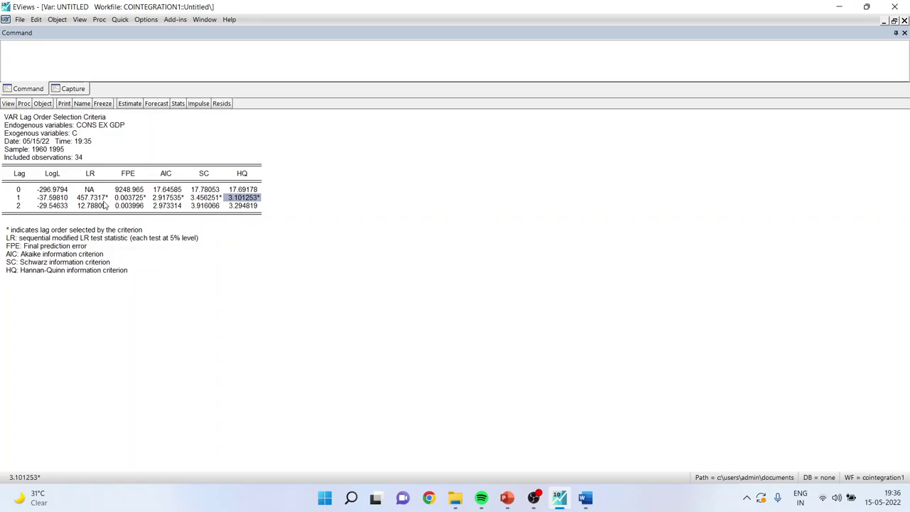
Check the LR, FPE, AIC, SC and HQ values for lag 1 against those for lag 2.
left_click(104, 200)
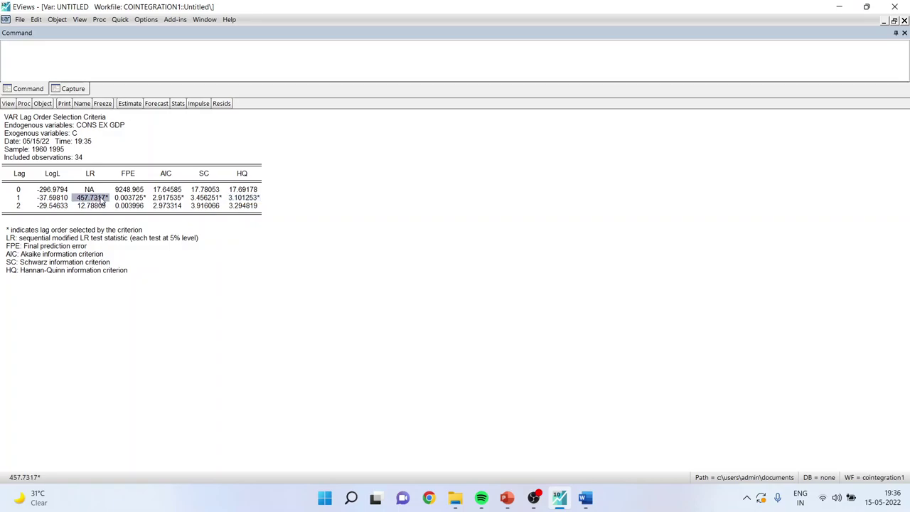
left_click(144, 200)
left_click(173, 200)
left_click(205, 200)
left_click(241, 200)
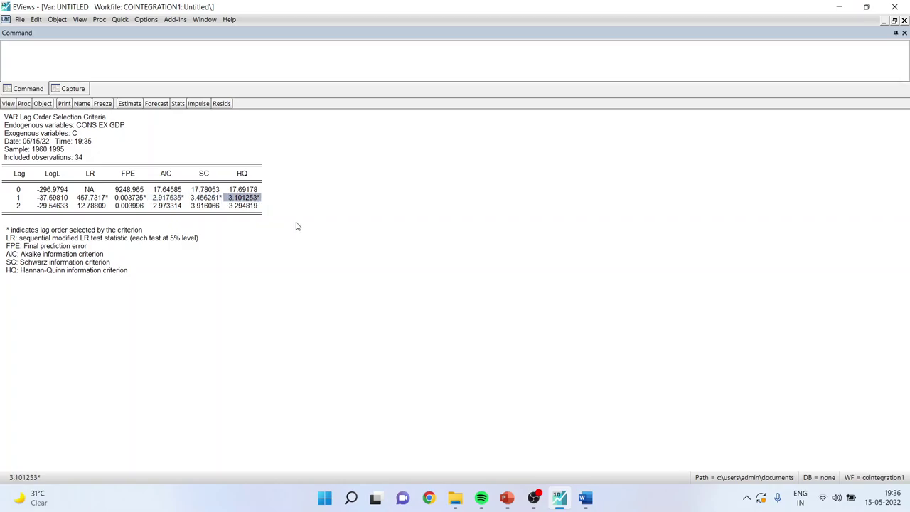
left_click_drag(22, 199, 257, 201)
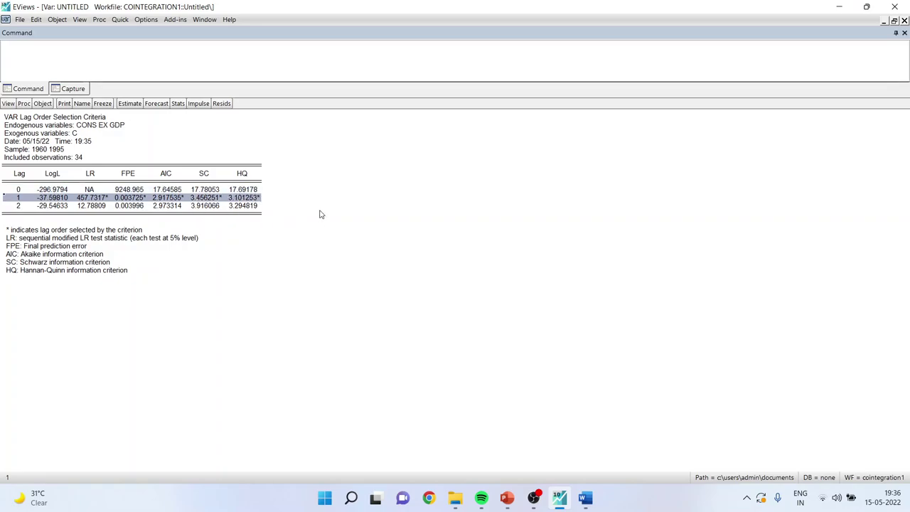
left_click(245, 213)
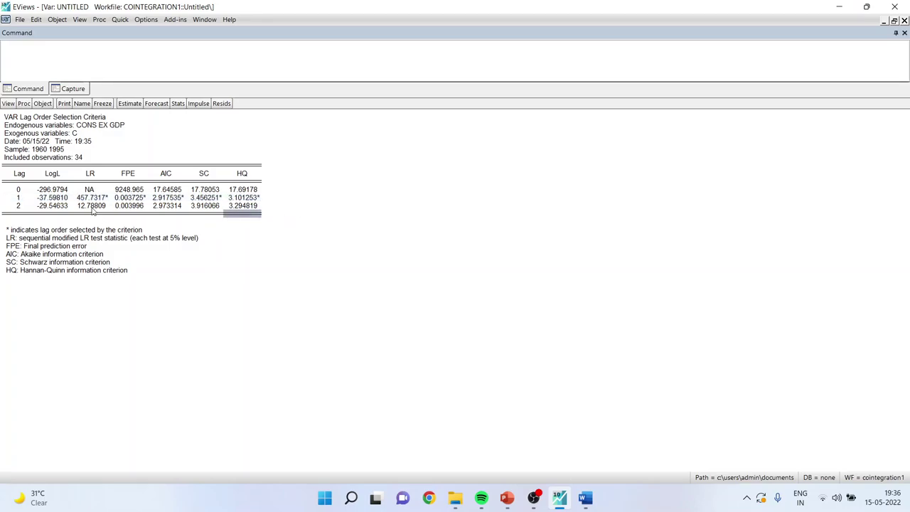
left_click_drag(92, 206, 139, 207)
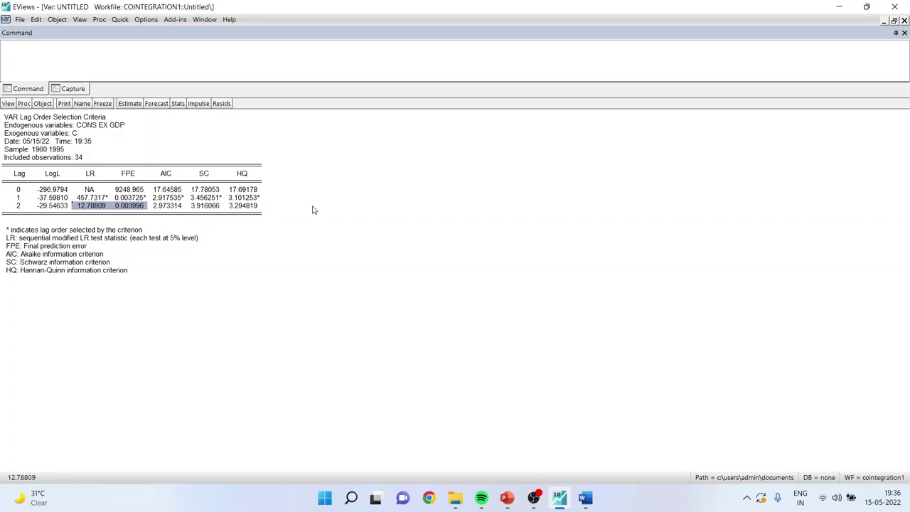
left_click_drag(170, 199, 272, 203)
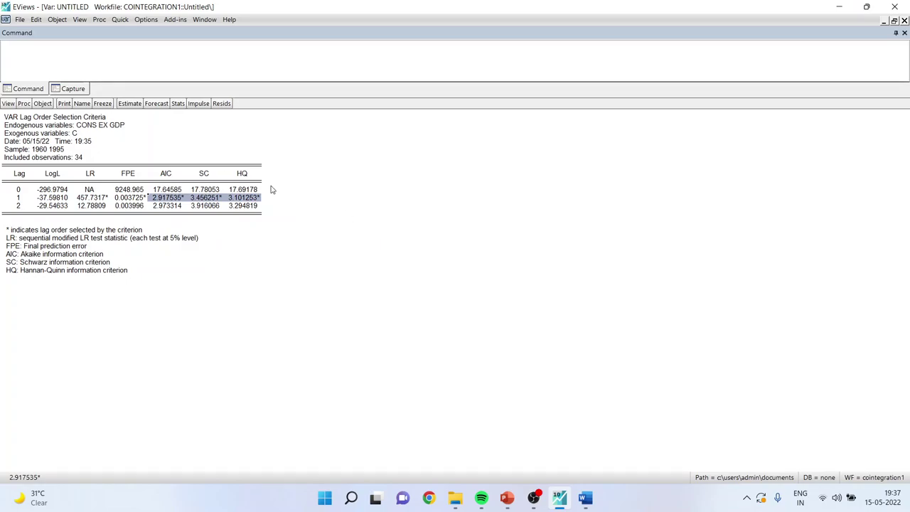
Re-estimate the standard VAR of cons, ex and gdp with lag intervals 1 2.
left_click(130, 104)
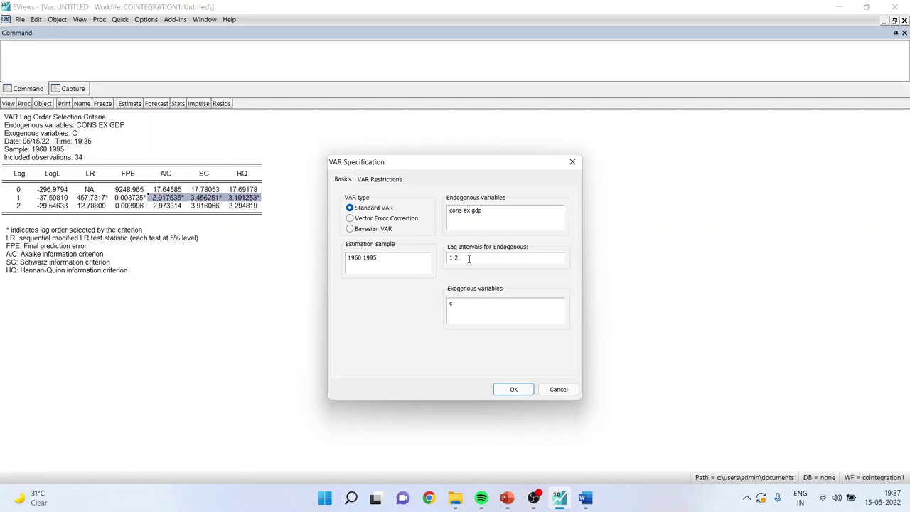
type("1")
left_click(512, 390)
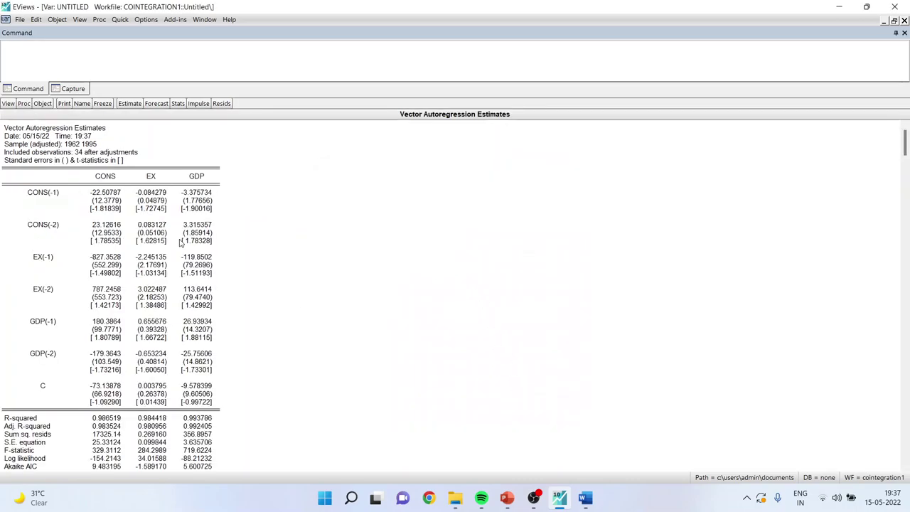
Examine the coefficient, standard error and t-statistic of CONS(-1) in the VAR estimates, starting with the CONS equation.
left_click(106, 195)
left_click(110, 201)
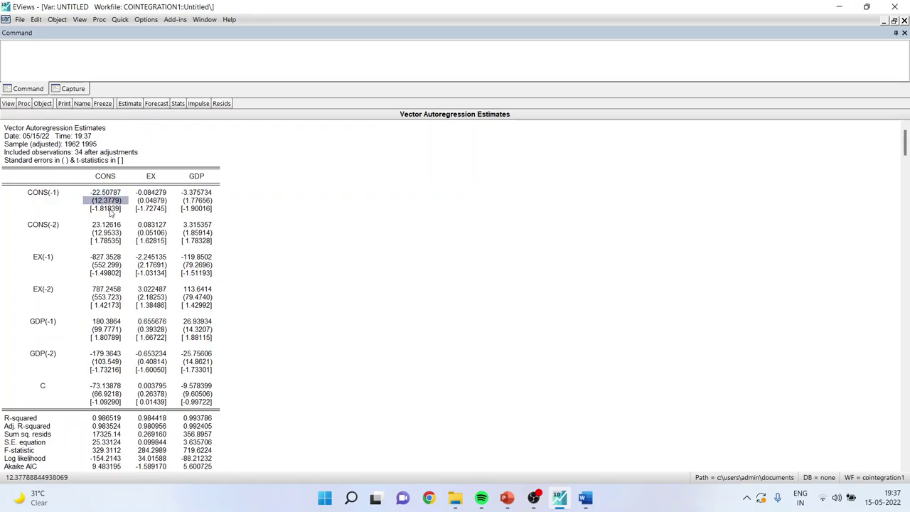
left_click(106, 192)
left_click(109, 200)
left_click(108, 208)
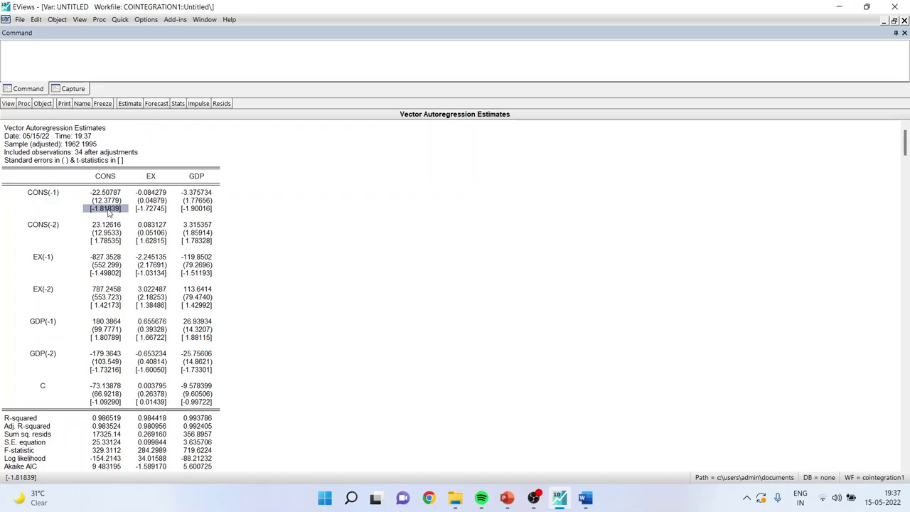
left_click_drag(133, 213, 220, 211)
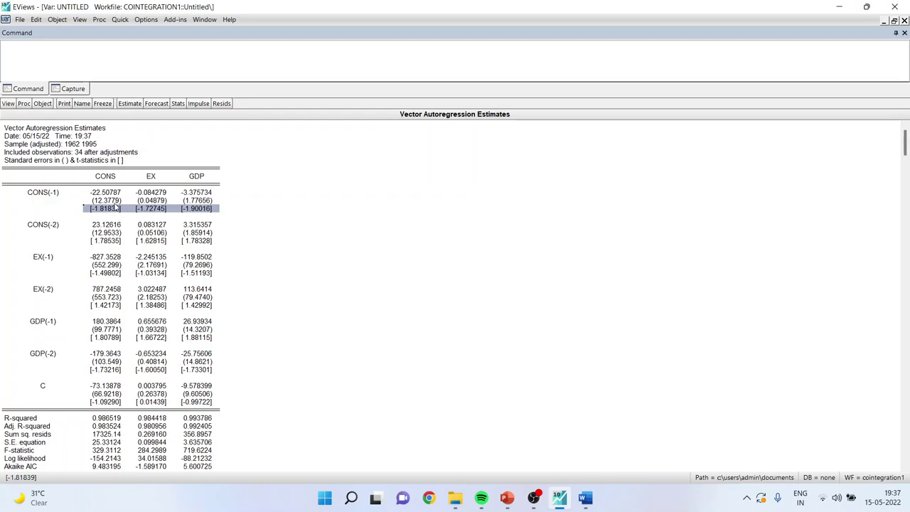
left_click_drag(113, 192, 114, 209)
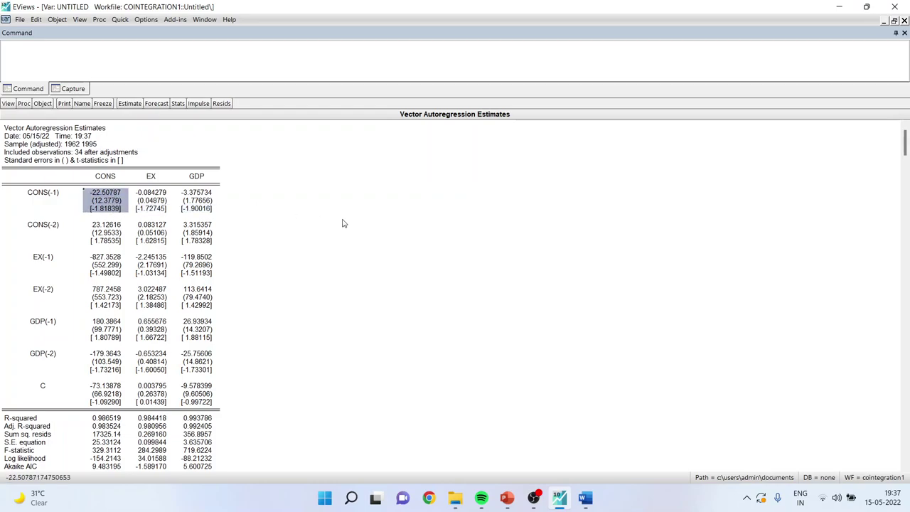
left_click(197, 216)
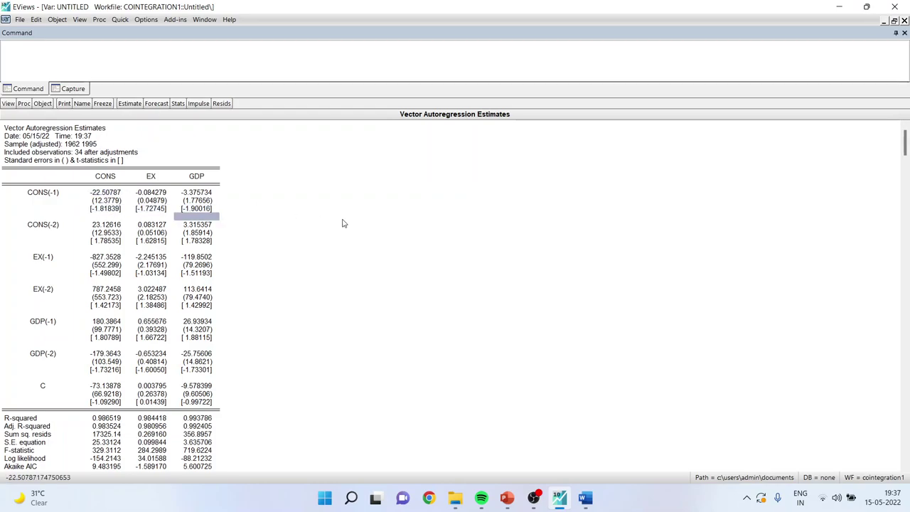
left_click(106, 176)
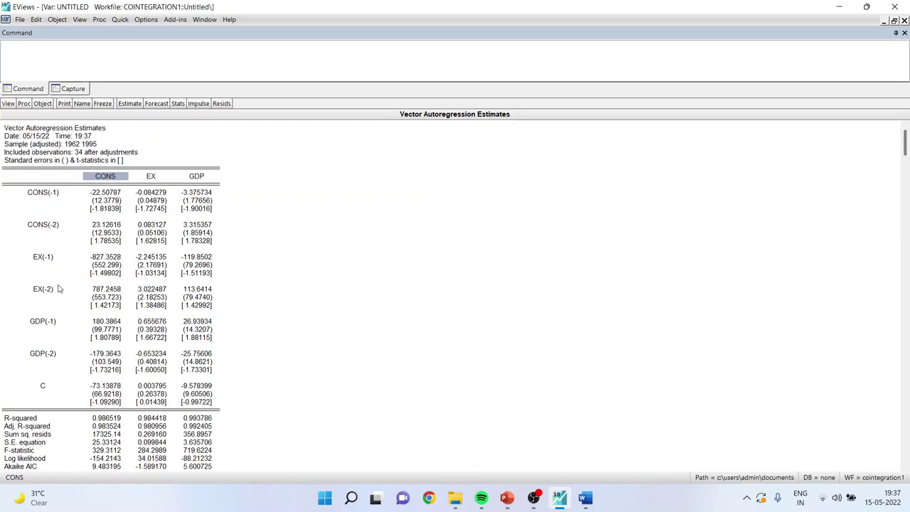
Examine the lag coefficients of the CONS, EX and GDP equations in the VAR estimates.
left_click_drag(105, 203, 108, 403)
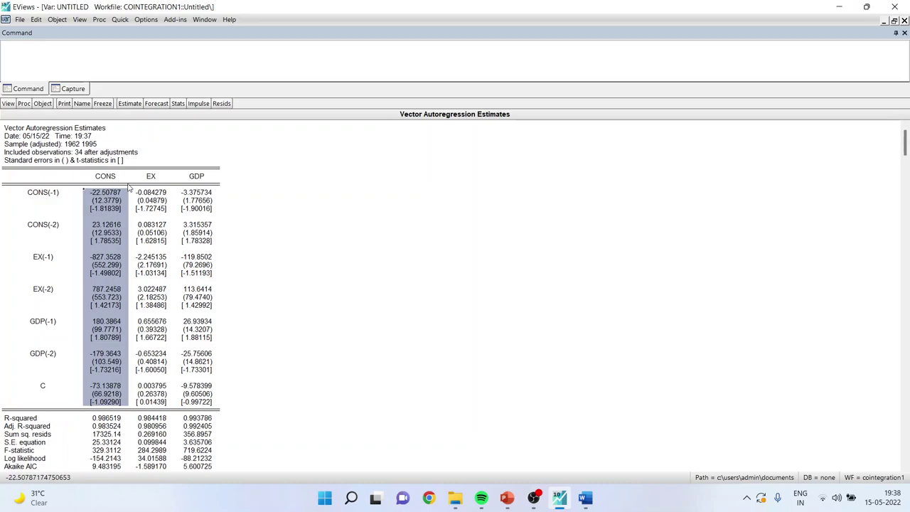
left_click_drag(152, 192, 162, 414)
left_click_drag(203, 193, 215, 407)
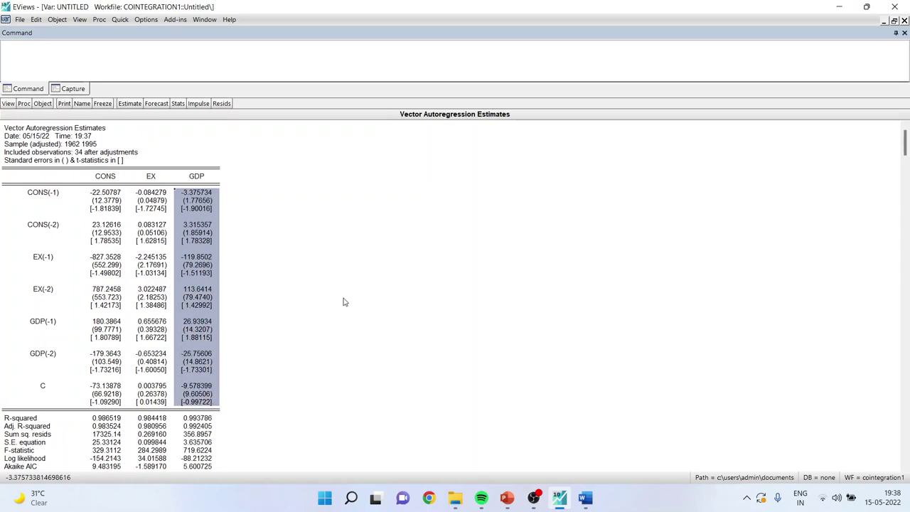
Select the whole VAR output, switch to the Word document VAR Lag Order Selection Criteria and review its lag order and VAR estimates tables.
key("ctrl+a")
left_click(586, 500)
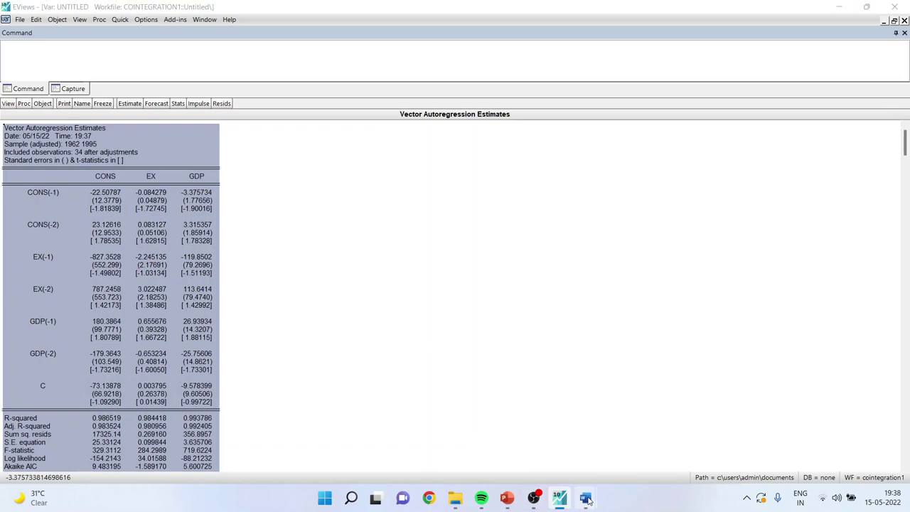
left_click(540, 437)
scroll(493, 284, "up", 4)
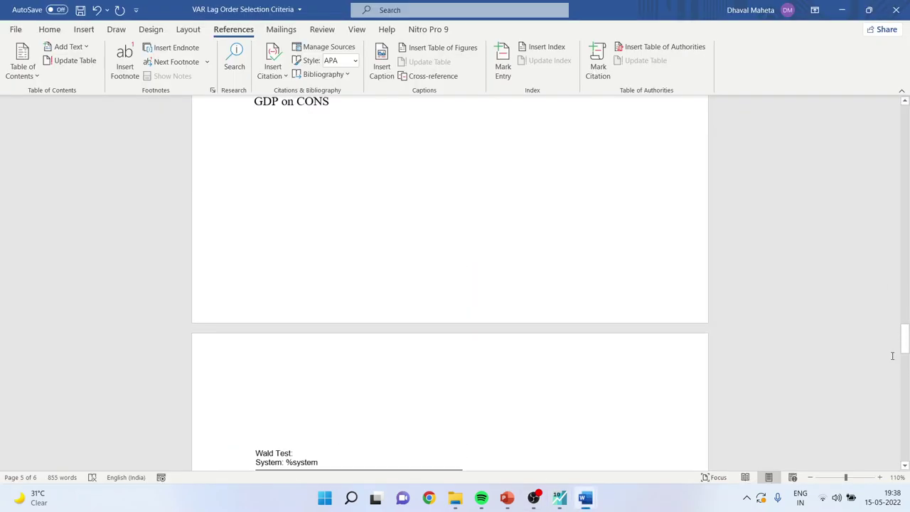
left_click_drag(903, 345, 905, 117)
scroll(711, 149, "down", 1)
scroll(575, 134, "up", 1)
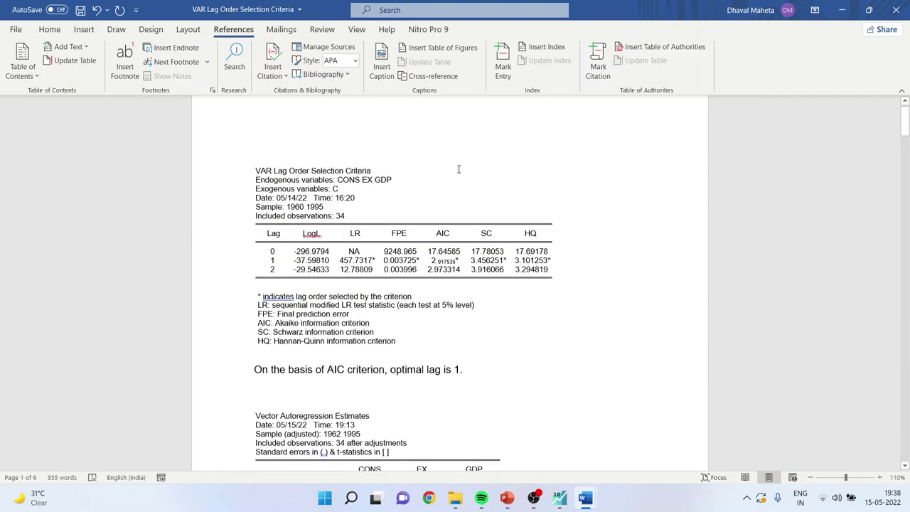
scroll(445, 253, "down", 15)
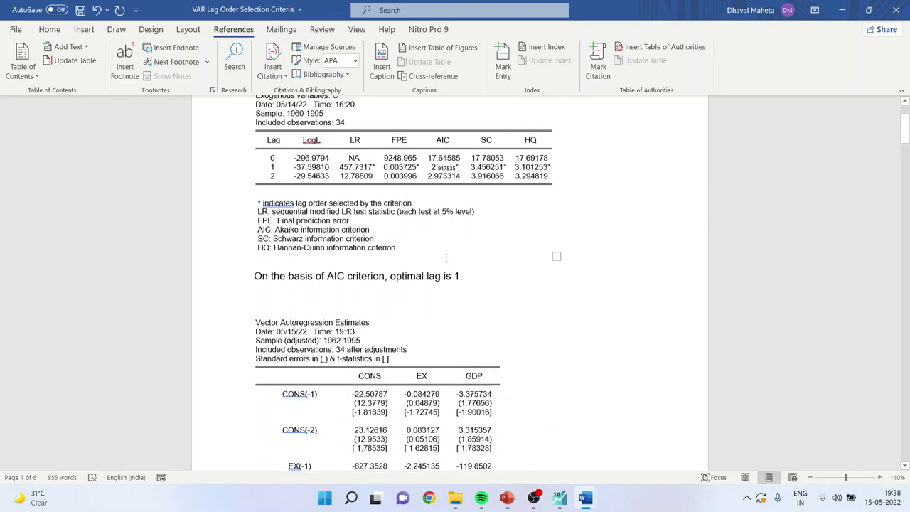
scroll(398, 287, "down", 3)
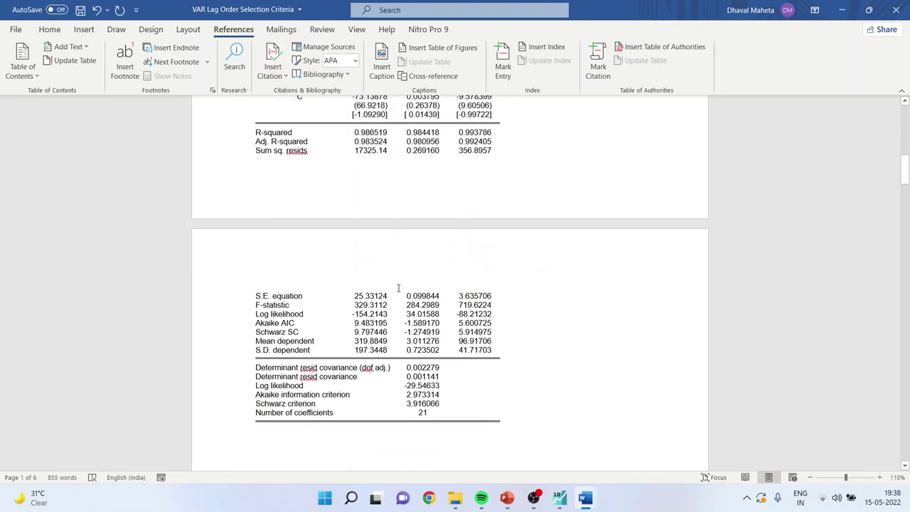
Switch back to EViews and make a system from the estimated VAR, ordered by variable.
left_click(559, 497)
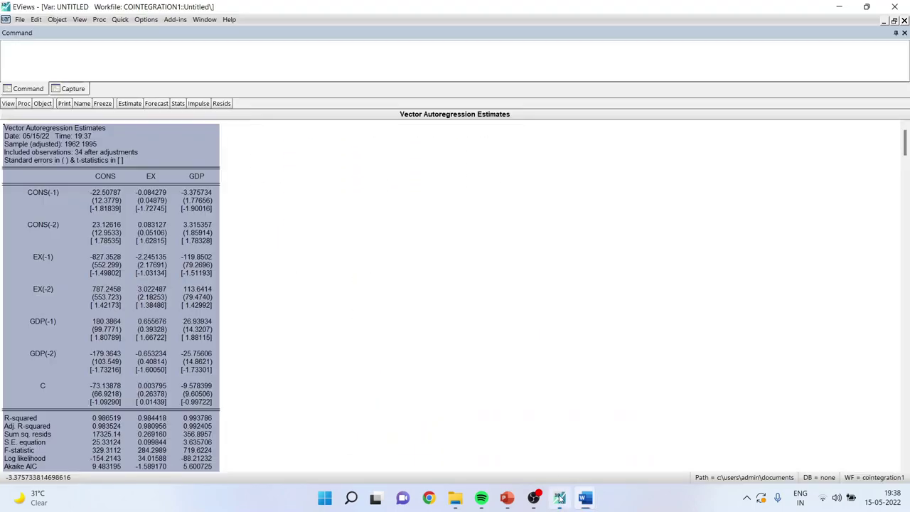
left_click(425, 285)
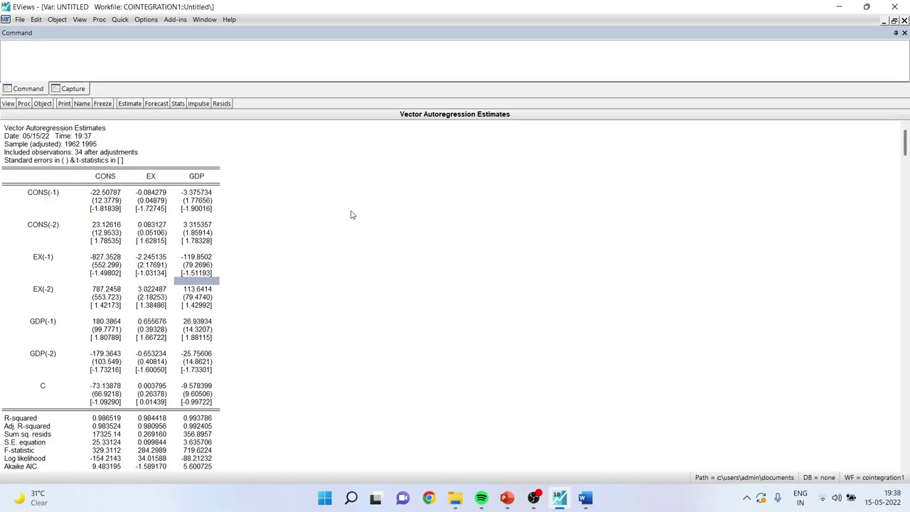
left_click(26, 104)
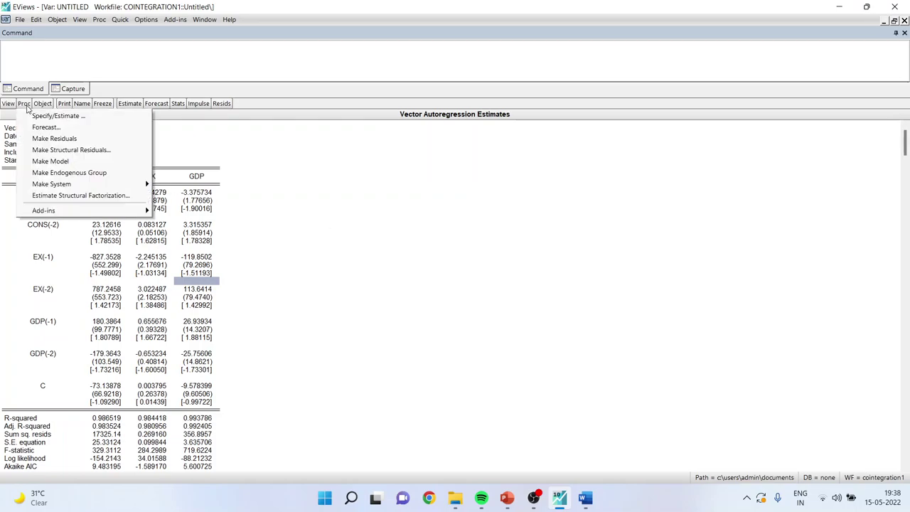
mouse_move(80, 185)
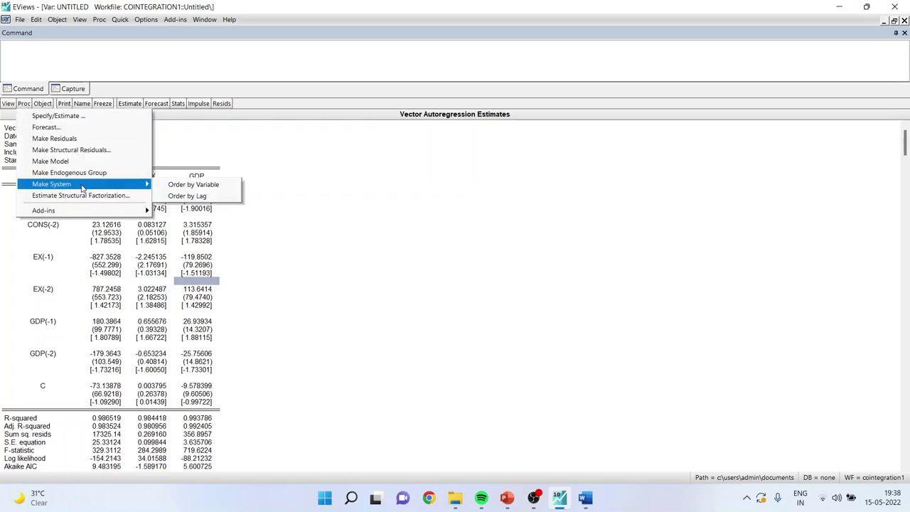
left_click(209, 185)
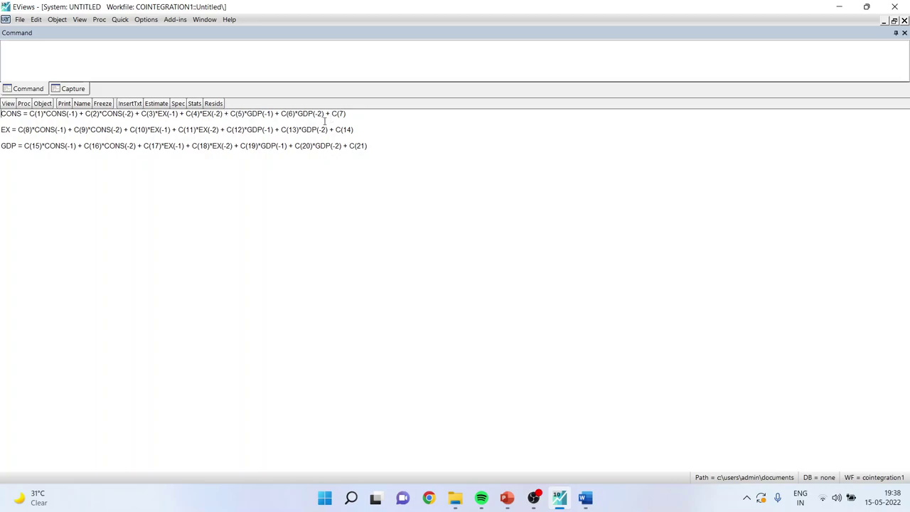
Examine the system's CONS, EX and GDP equations and compare them with the VAR Model slide in PowerPoint.
left_click_drag(196, 131, 134, 124)
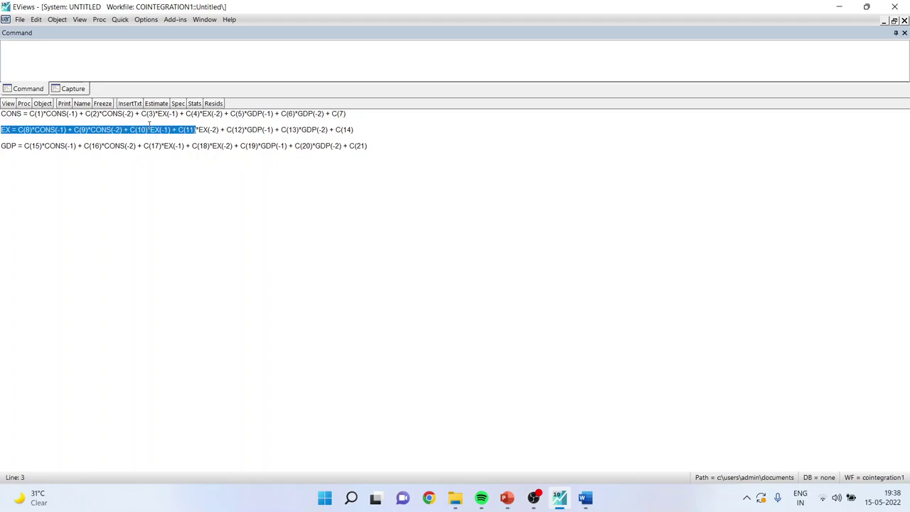
left_click(165, 161)
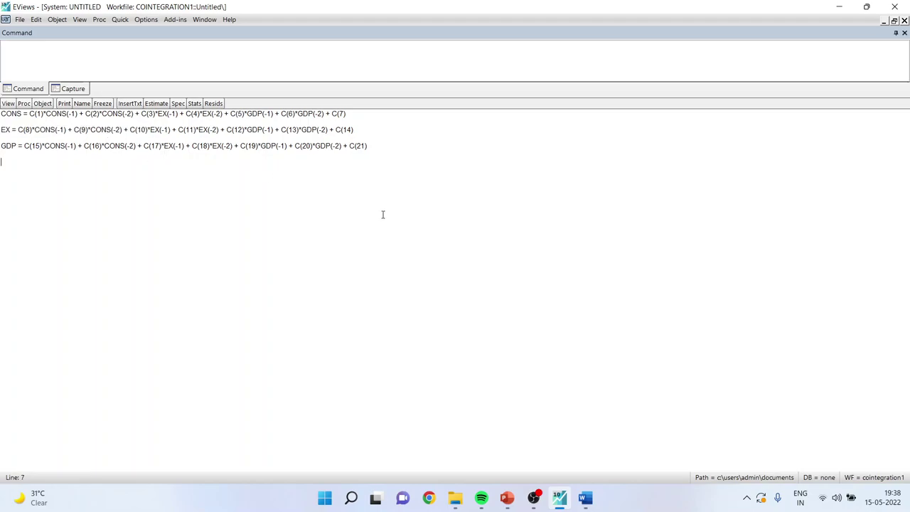
left_click(507, 501)
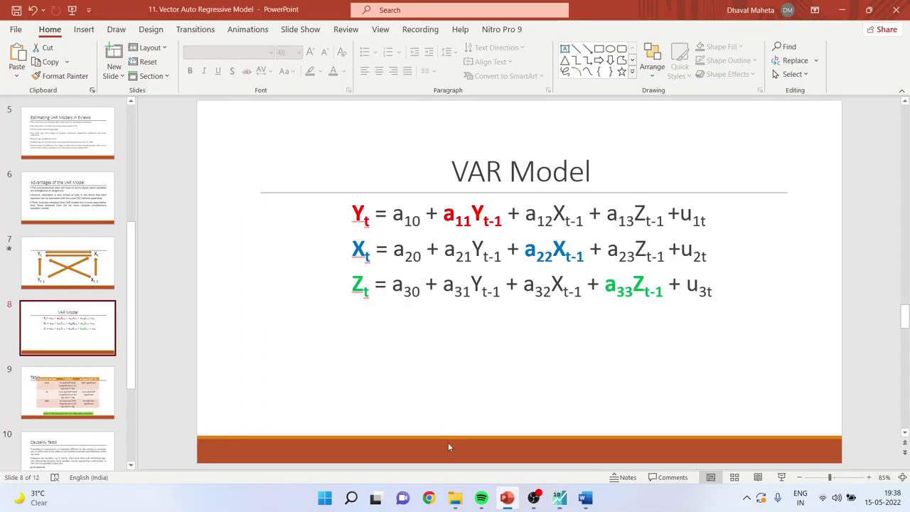
left_click(783, 478)
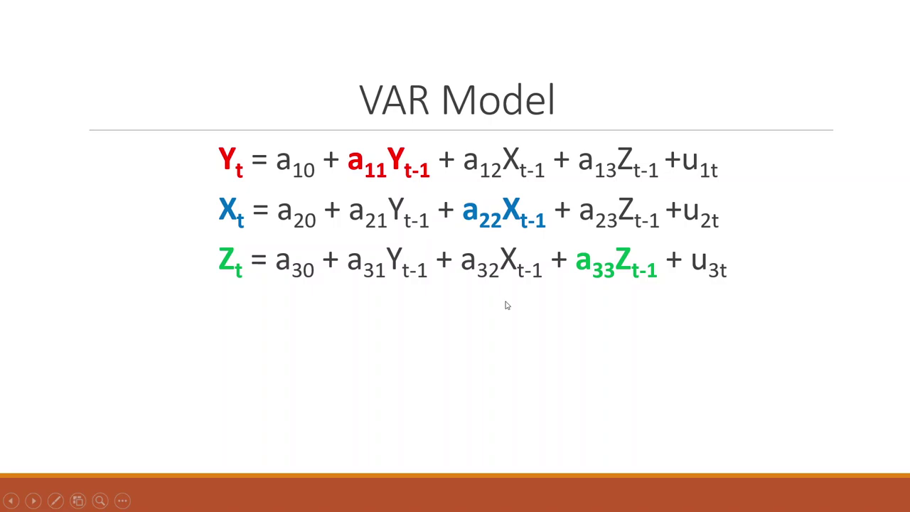
key("Escape")
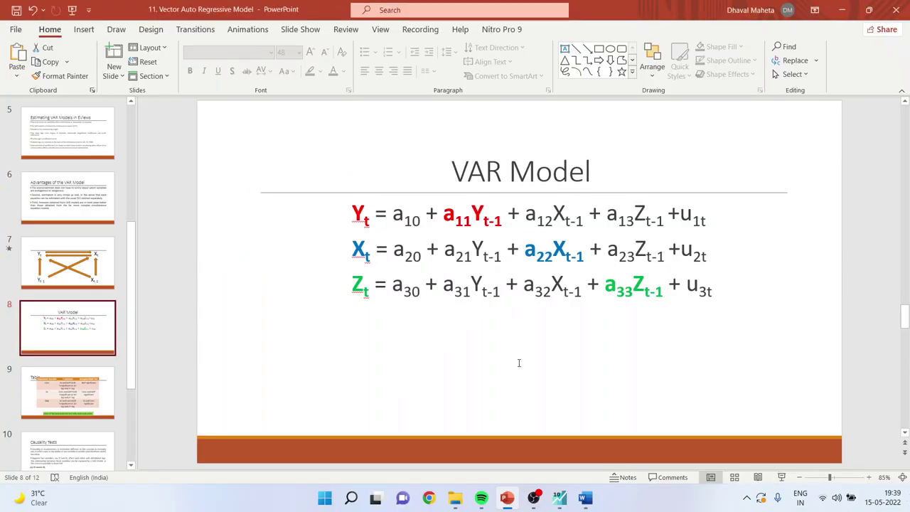
Return to EViews and estimate the system by Ordinary Least Squares on the sample 1960 1995.
left_click(566, 501)
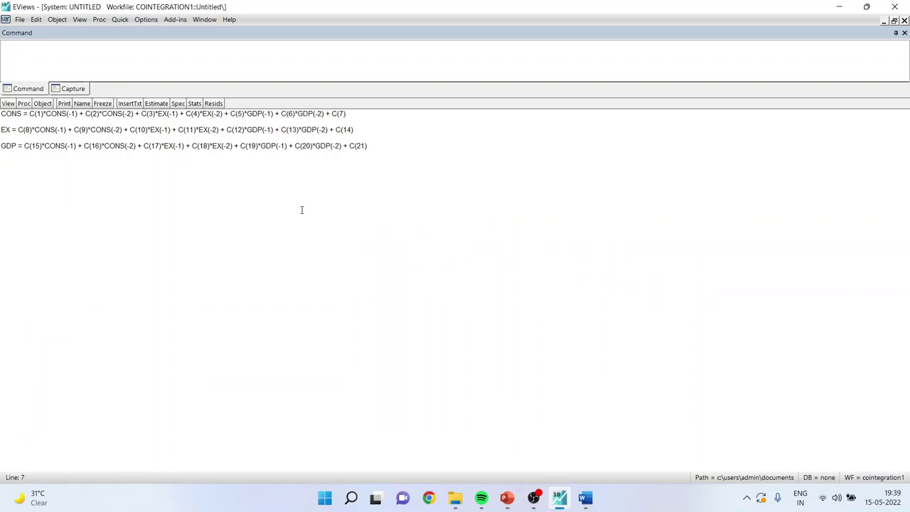
left_click(156, 104)
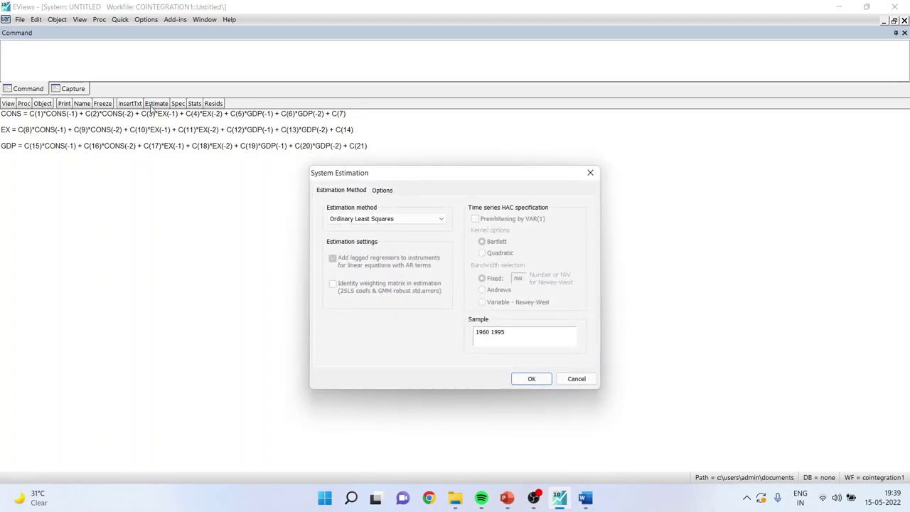
left_click(441, 219)
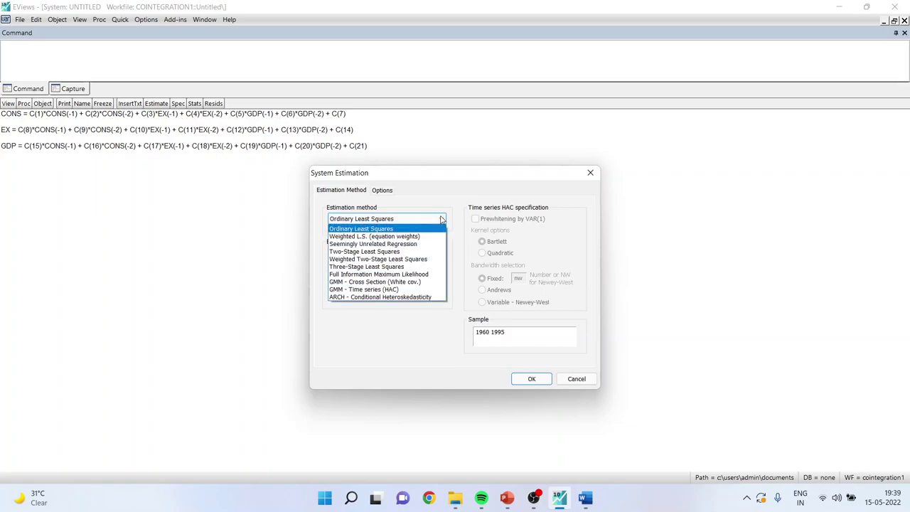
left_click(402, 229)
left_click(542, 381)
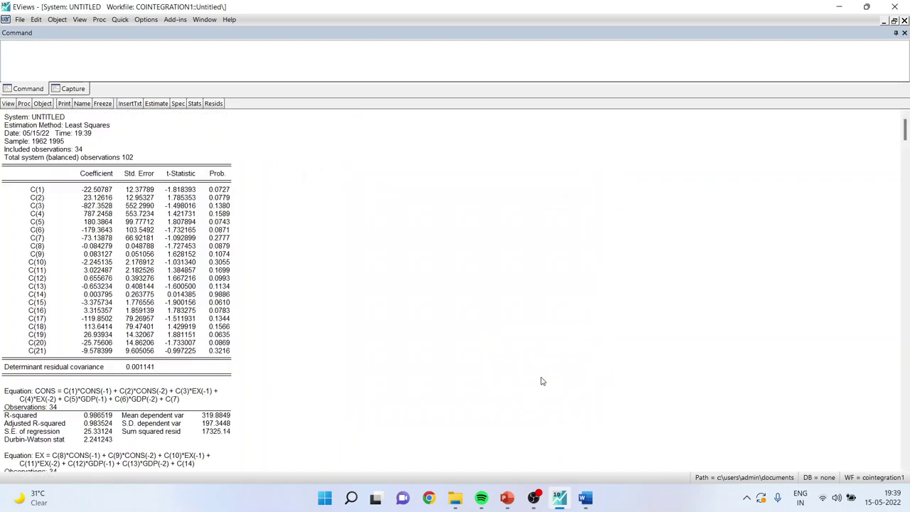
Examine the Prob. column for coefficients C(1) to C(21) in the system estimates, including C(2) and C(6).
left_click_drag(226, 189, 241, 357)
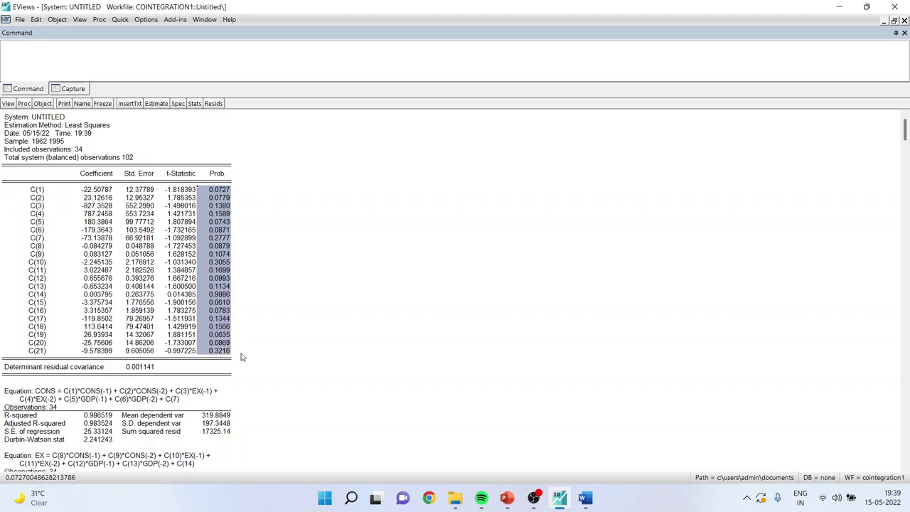
left_click(396, 235)
left_click_drag(221, 189, 247, 344)
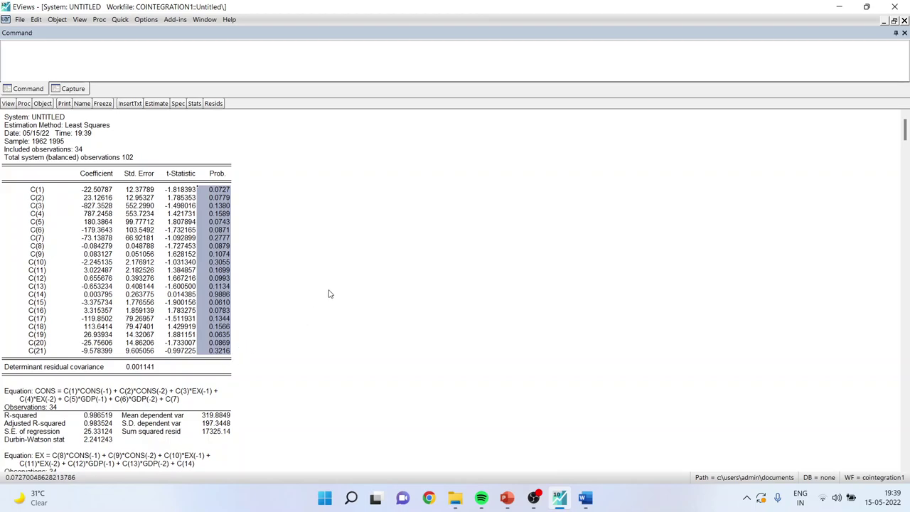
left_click(224, 198)
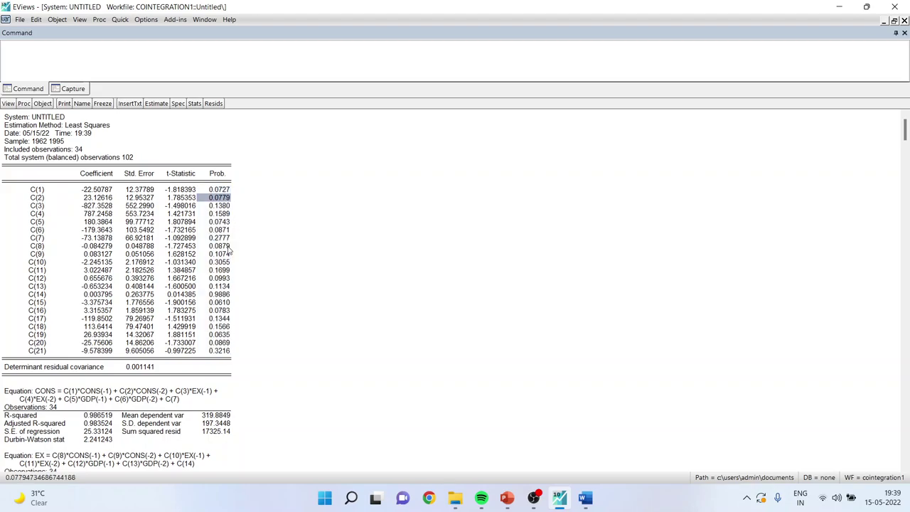
left_click(223, 230)
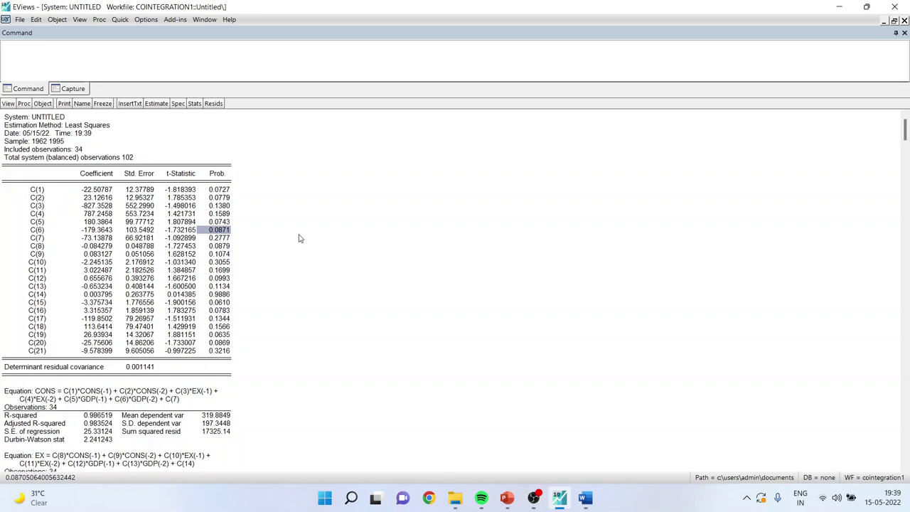
Examine the summary statistics of the CONS, EX and GDP equations, including observations and adjusted R-squared for CONS.
scroll(299, 238, "down", 5)
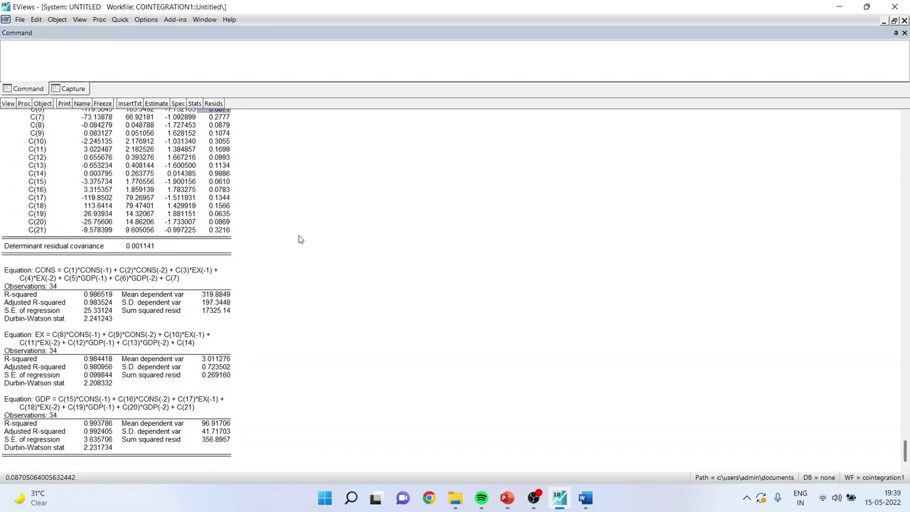
left_click_drag(32, 271, 219, 323)
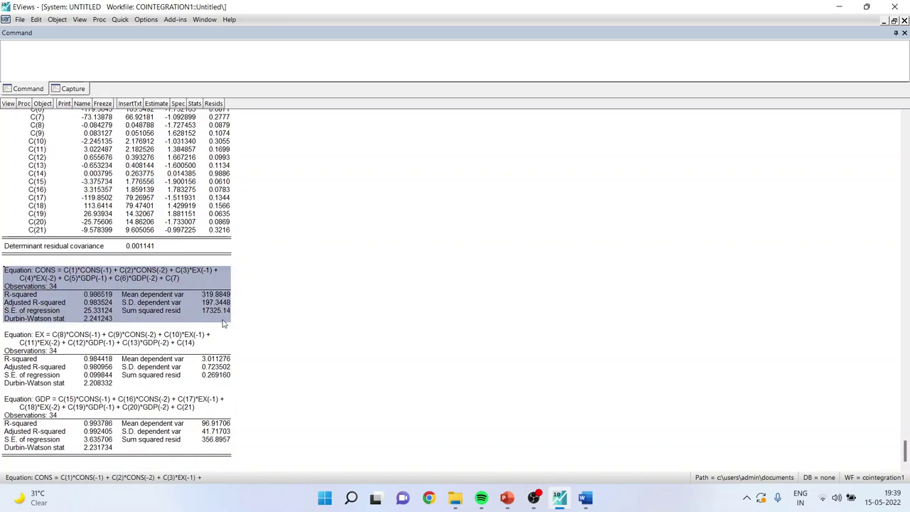
left_click_drag(29, 338, 222, 400)
left_click_drag(6, 399, 243, 455)
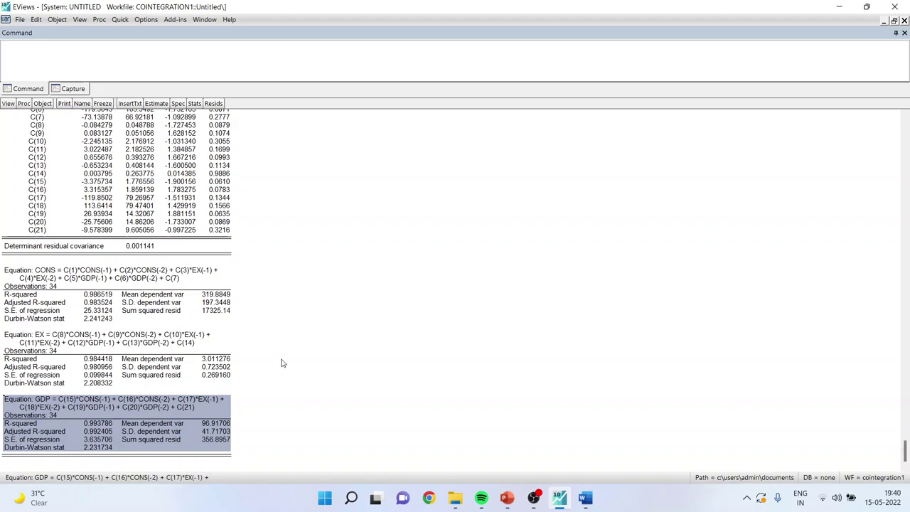
left_click(27, 288)
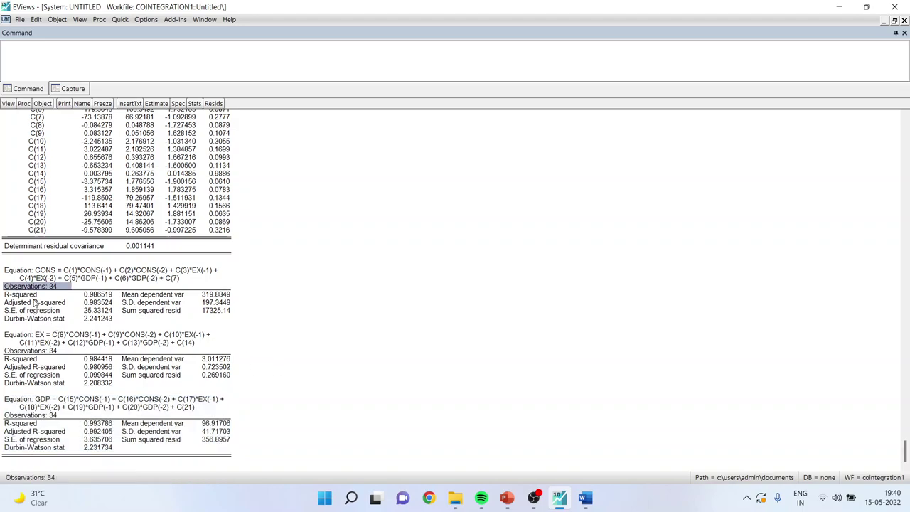
left_click(35, 303)
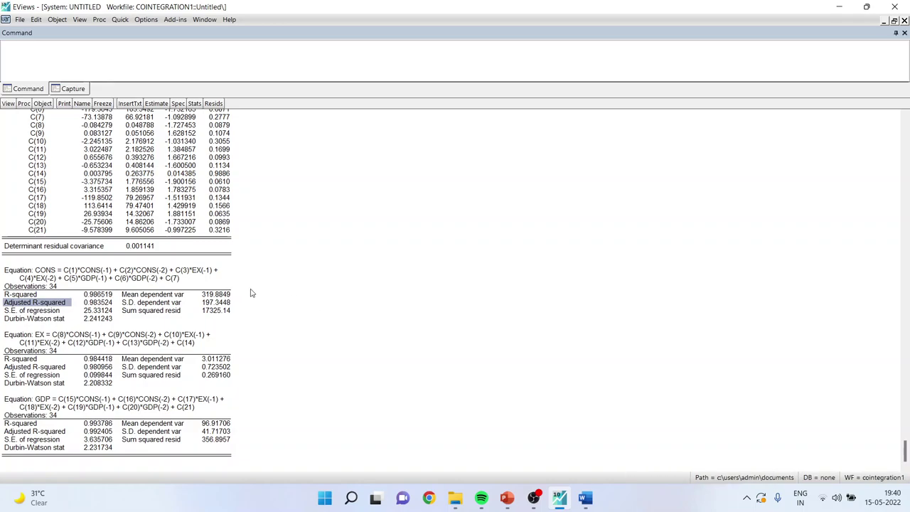
Select the whole system output, switch to the Word document and review the system estimates under 1st Causality Test.
key("ctrl+a")
mouse_move(587, 502)
left_click(536, 449)
scroll(479, 337, "up", 3)
scroll(479, 337, "down", 3)
scroll(479, 337, "down", 10)
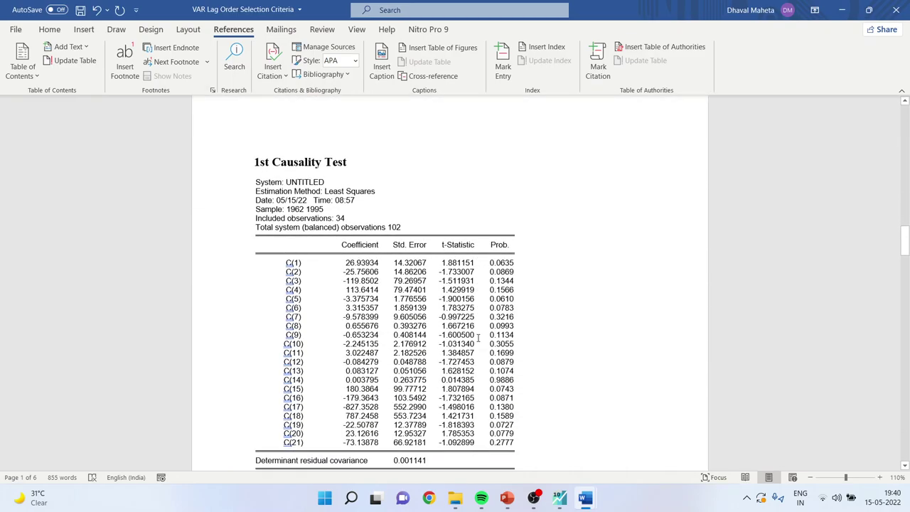
scroll(473, 287, "down", 1)
scroll(581, 266, "up", 2)
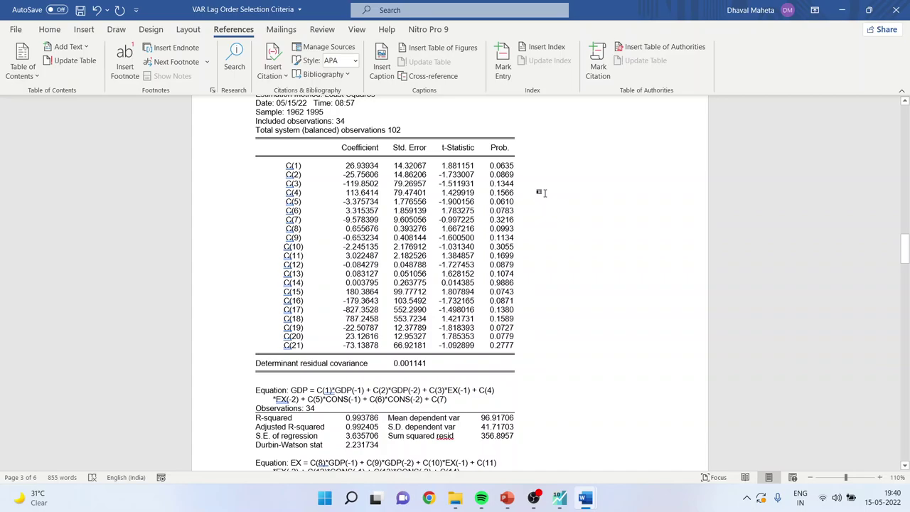
Switch back to EViews, restore the maximized windows and place the System window beside the VAR estimates window.
left_click(559, 498)
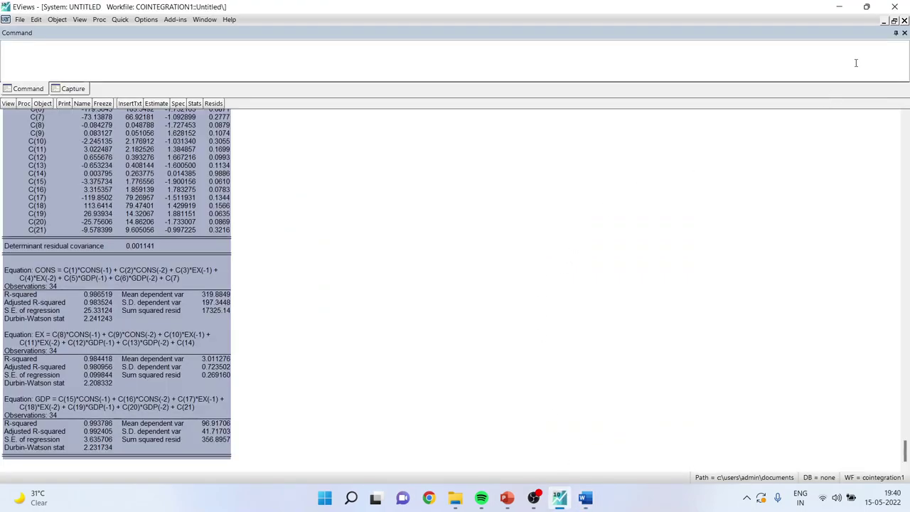
left_click(894, 21)
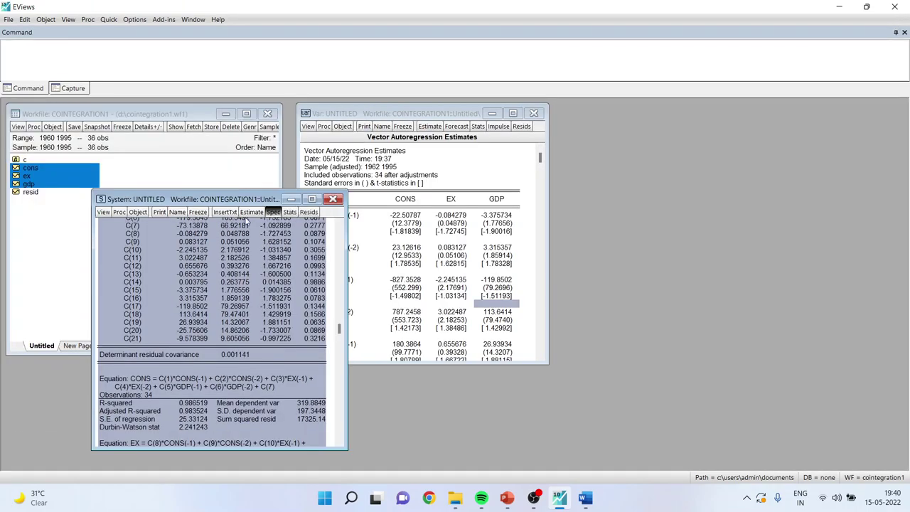
left_click_drag(207, 199, 680, 112)
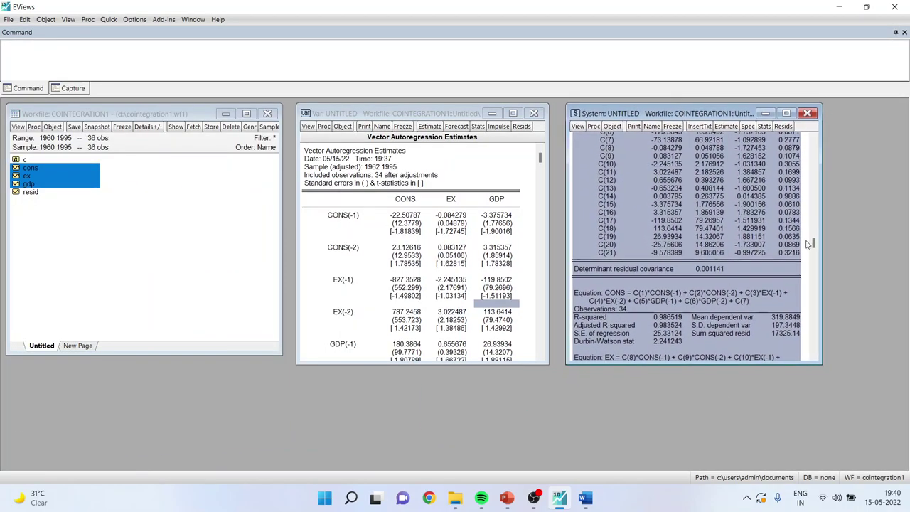
left_click_drag(813, 243, 822, 148)
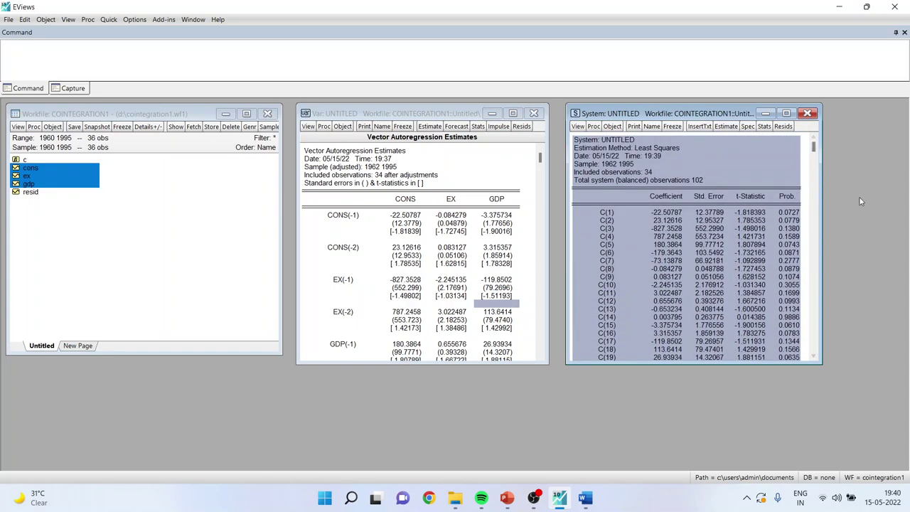
left_click(18, 127)
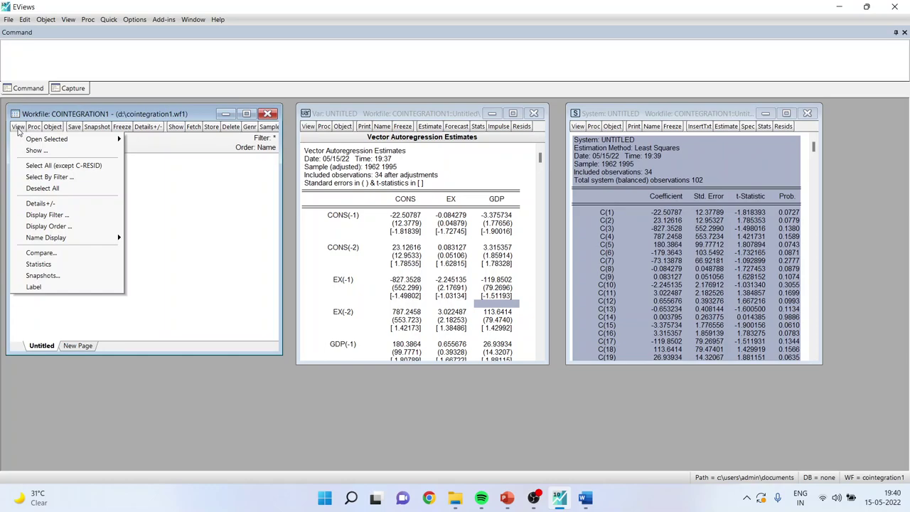
left_click(308, 127)
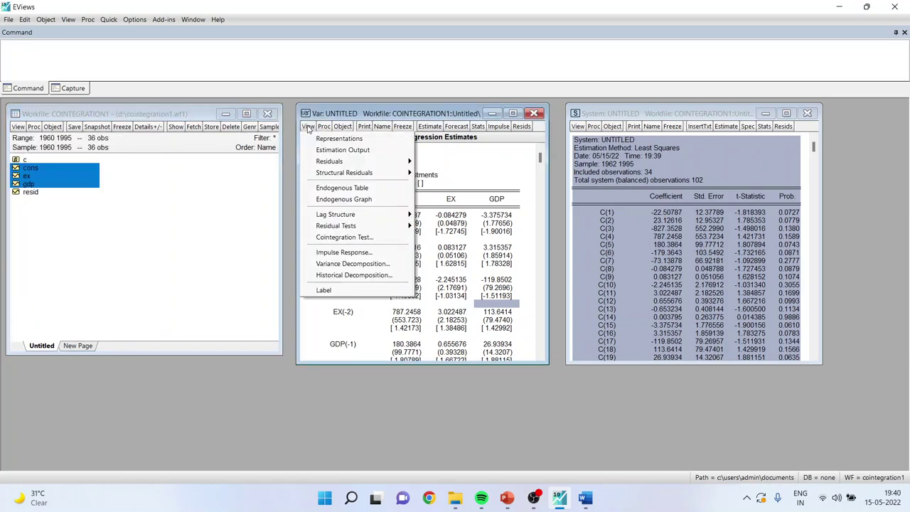
left_click(578, 127)
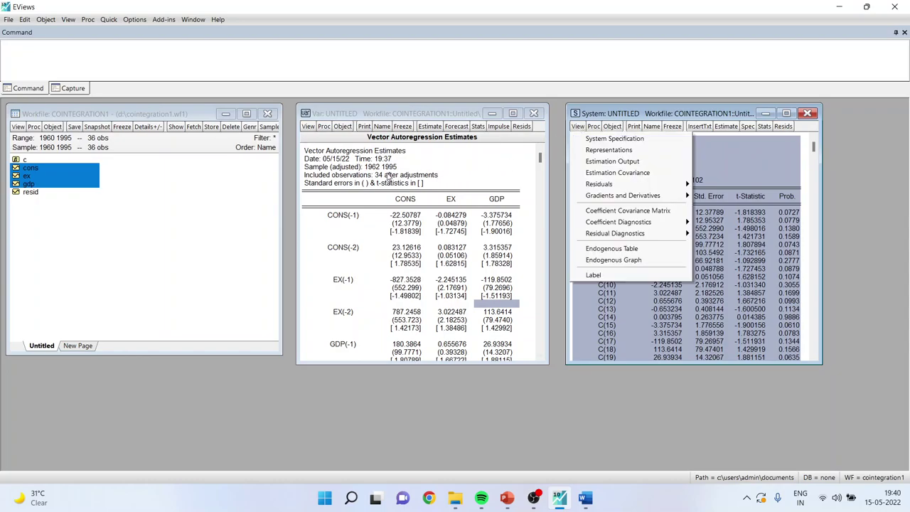
Run the Granger Causality/Block Exogeneity tests on the VAR and maximize the VAR window with the results.
left_click(308, 127)
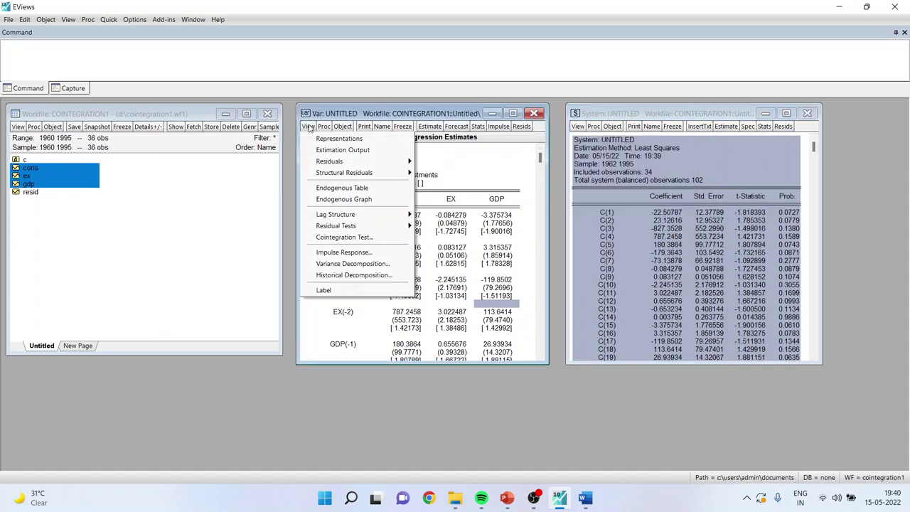
mouse_move(364, 215)
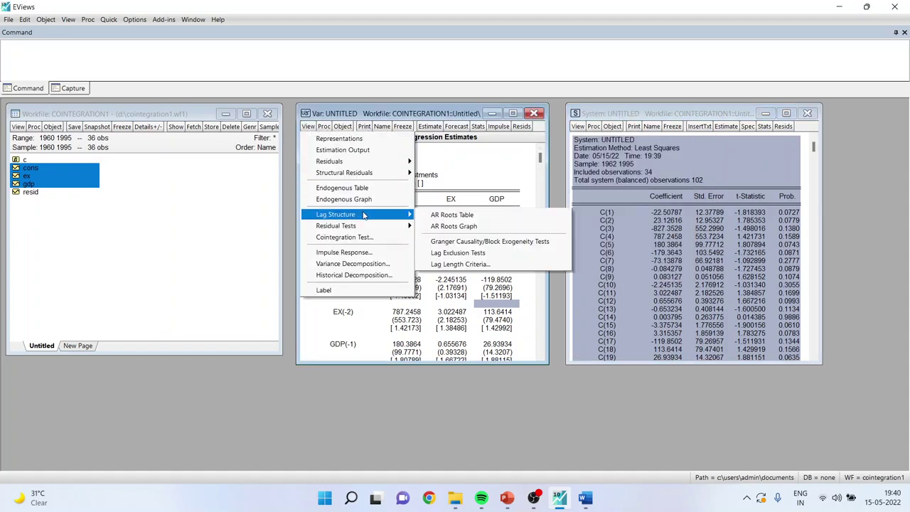
left_click(469, 242)
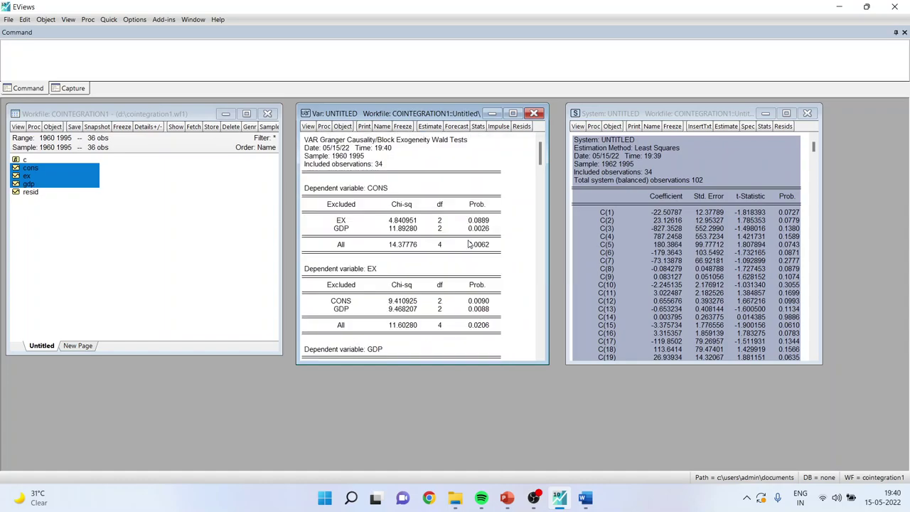
left_click(512, 113)
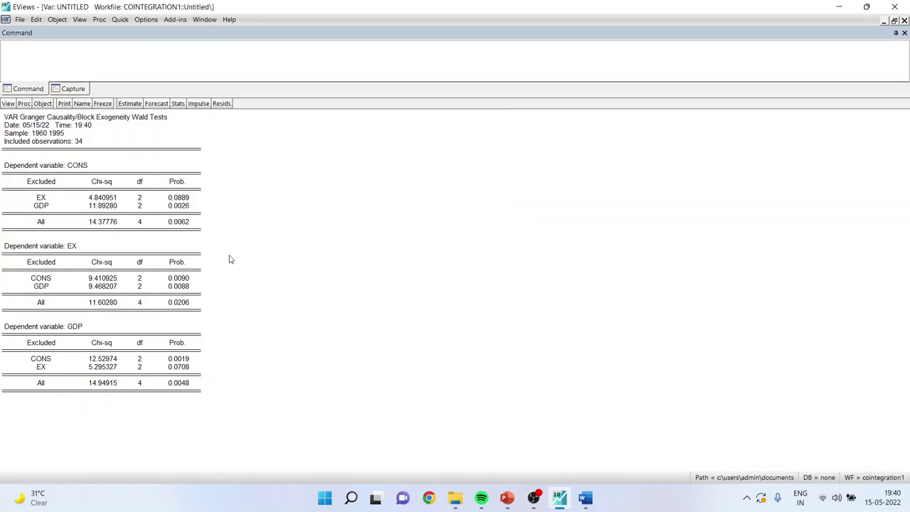
Select the whole Granger causality output, switch to the Word document and review the Wald test tables under 2nd Causality Test.
key("ctrl+a")
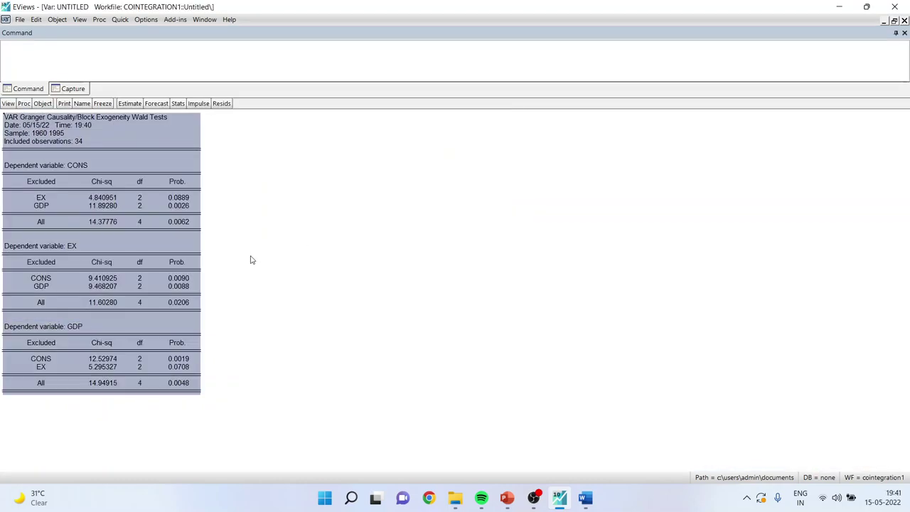
right_click(167, 147)
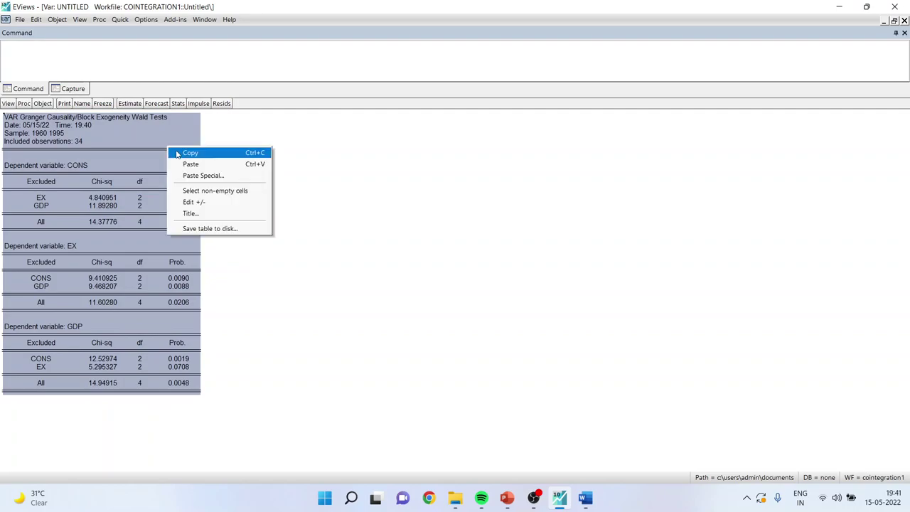
left_click(585, 498)
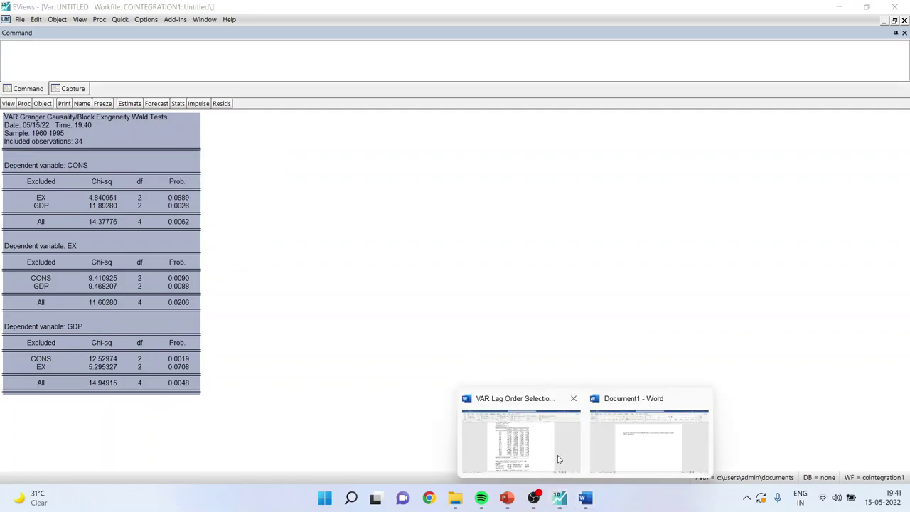
left_click(559, 459)
scroll(503, 352, "down", 15)
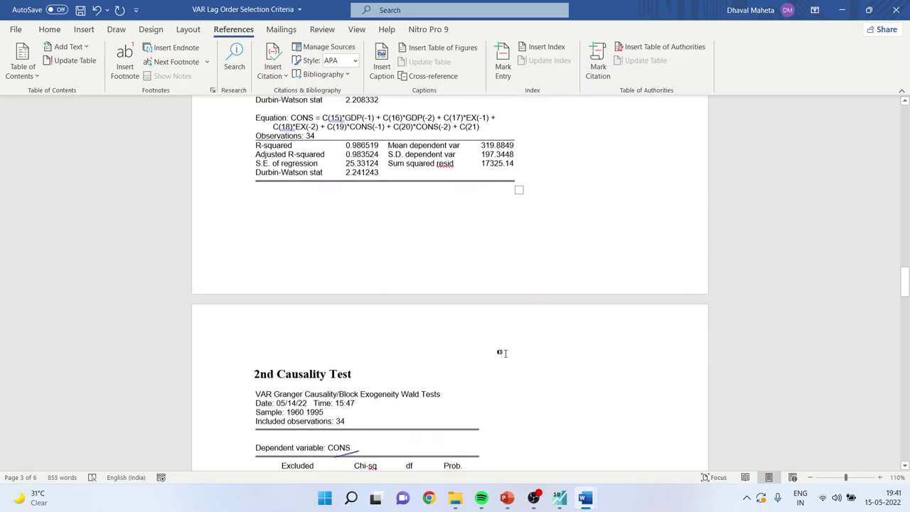
scroll(555, 270, "down", 3)
scroll(560, 266, "up", 2)
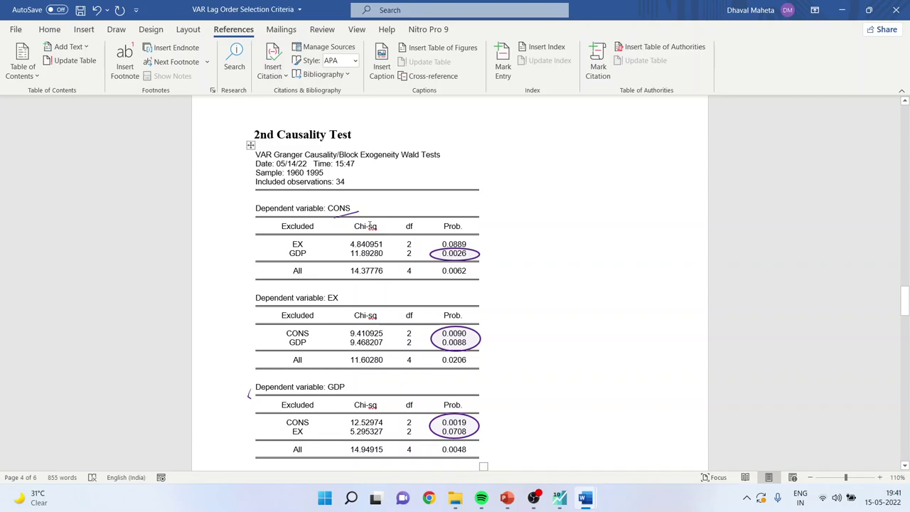
scroll(498, 295, "down", 3)
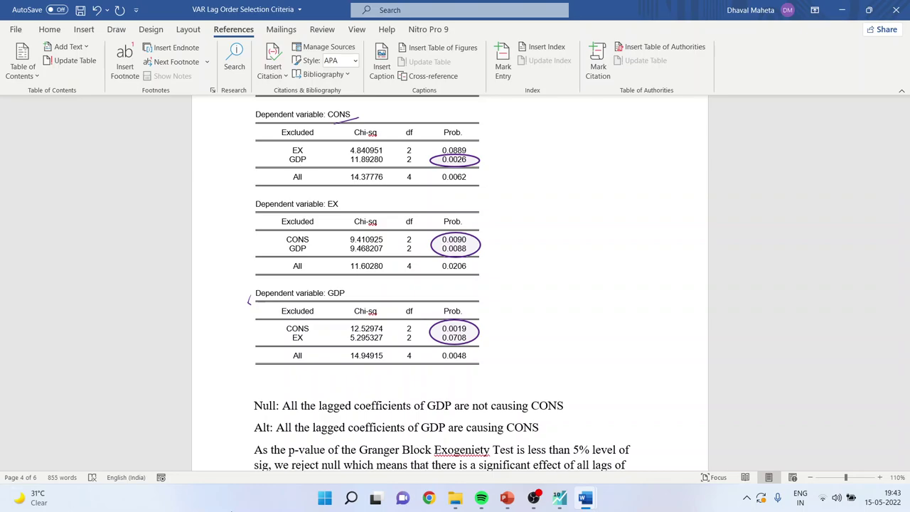
Insert "Causality/" before "Block" in the sentence interpreting the Granger test's p-value.
scroll(449, 284, "up", 1)
scroll(449, 284, "down", 2)
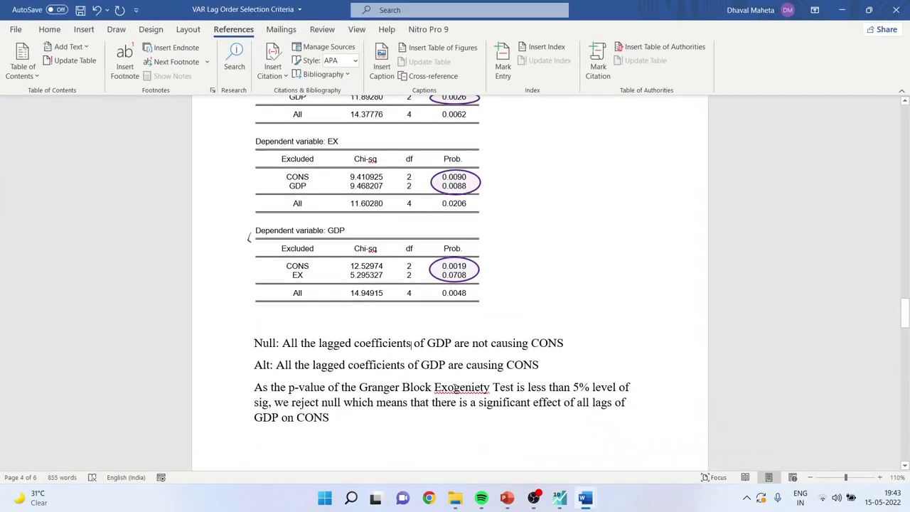
left_click(403, 389)
type("Causality")
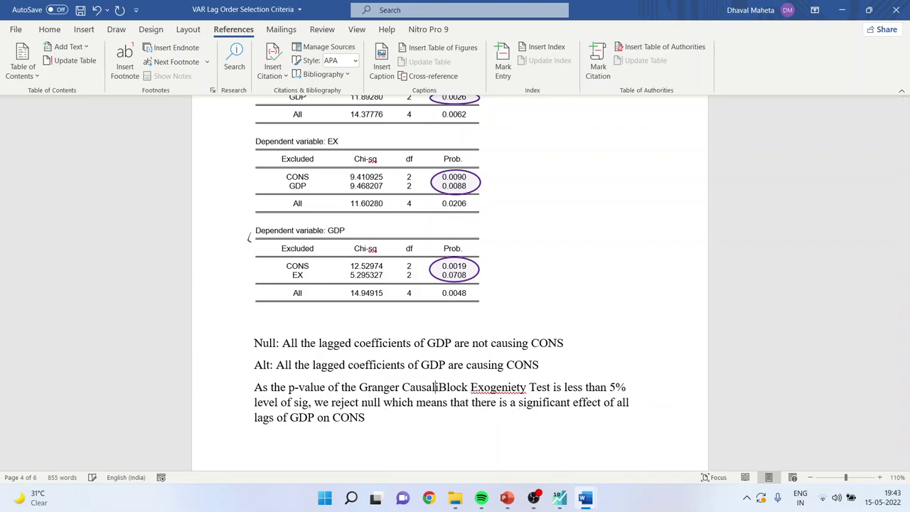
type("/")
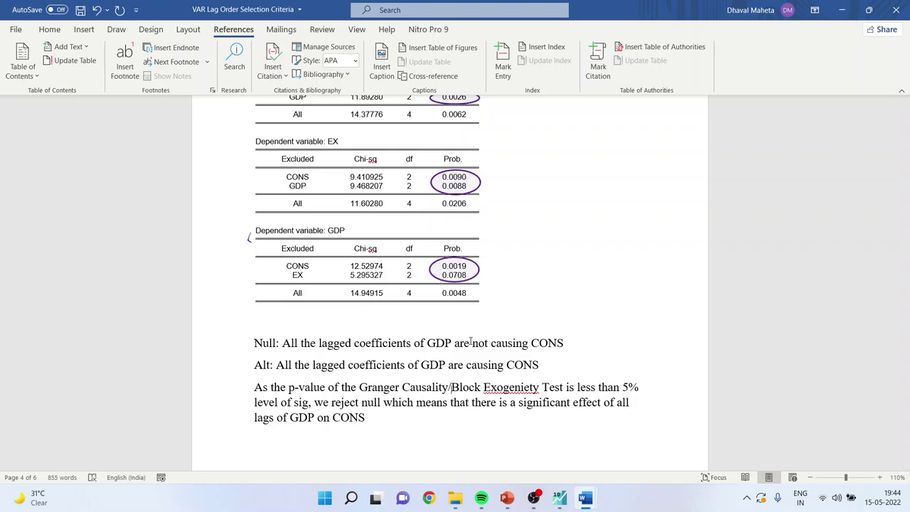
Switch to PowerPoint, present slide 9 comparing the T-statistics with the Granger/Wald test for each dependent variable, and end the slide show.
left_click(511, 503)
left_click(51, 373)
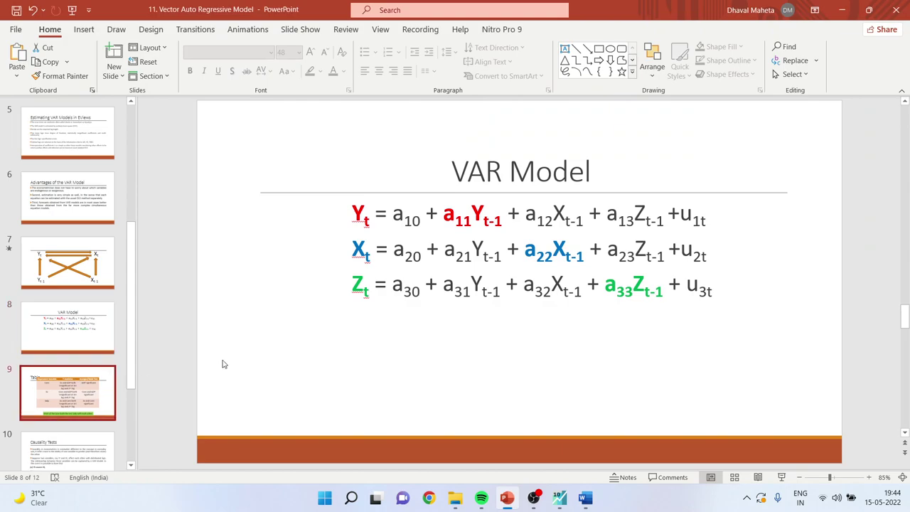
left_click(781, 477)
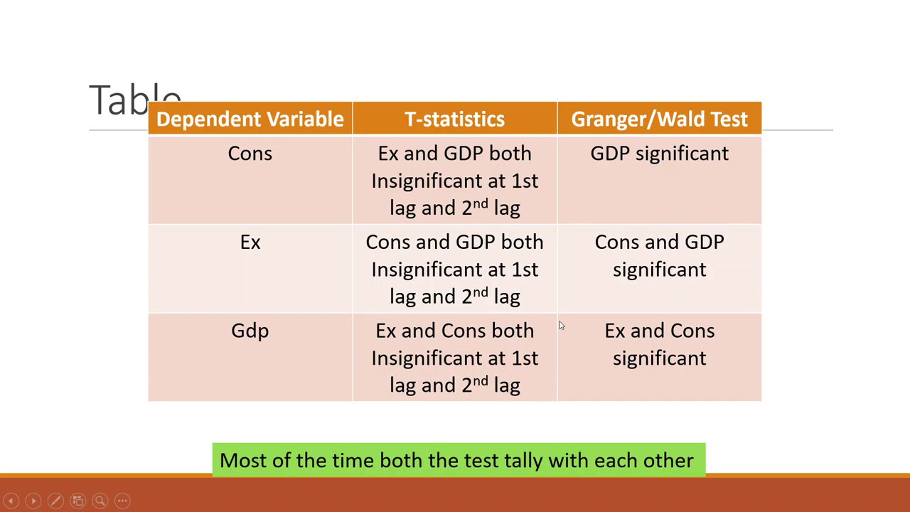
key("Escape")
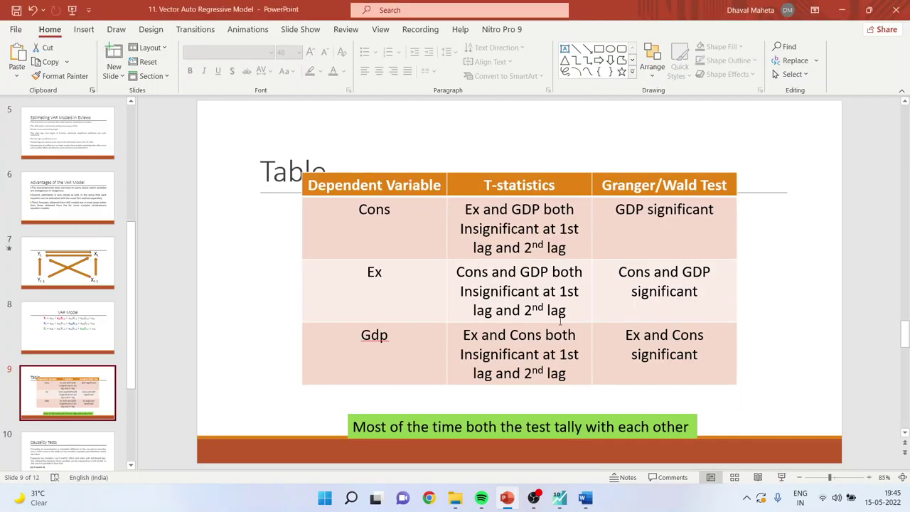
Switch back to EViews and run a Wald coefficient test on the system with the restriction c(1)=c(2)=0.
key("alt+Tab")
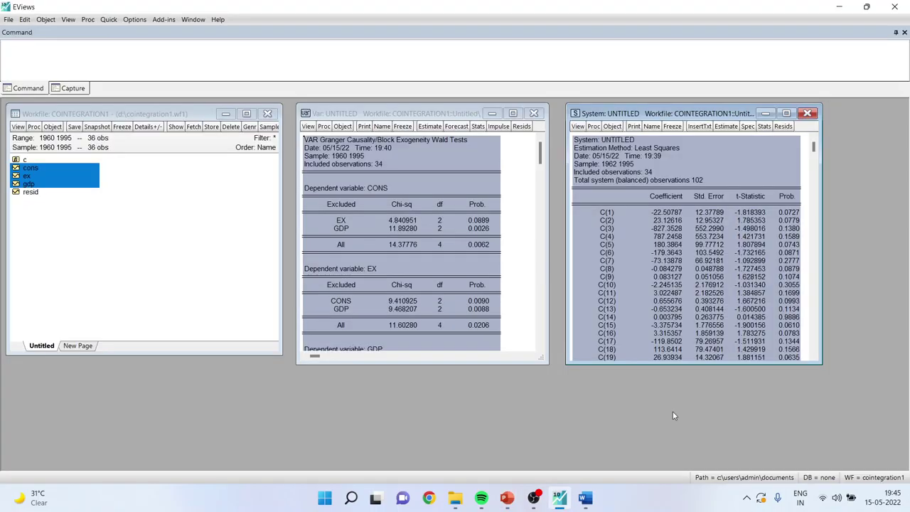
left_click(579, 126)
mouse_move(650, 223)
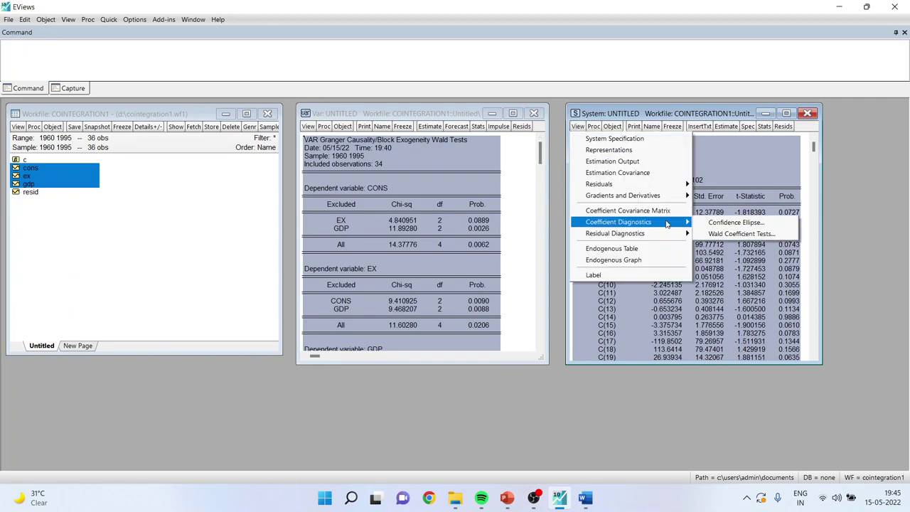
left_click(724, 239)
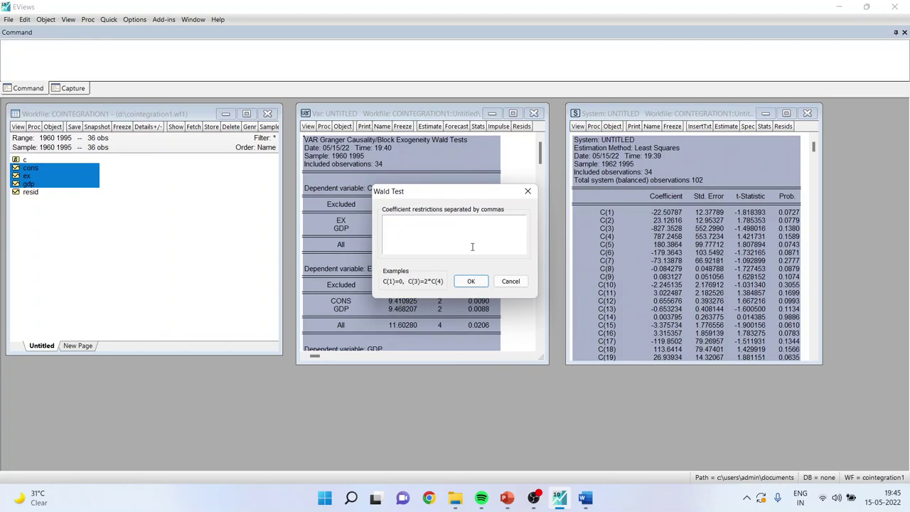
type("c(1)=c(2)=0")
left_click(475, 282)
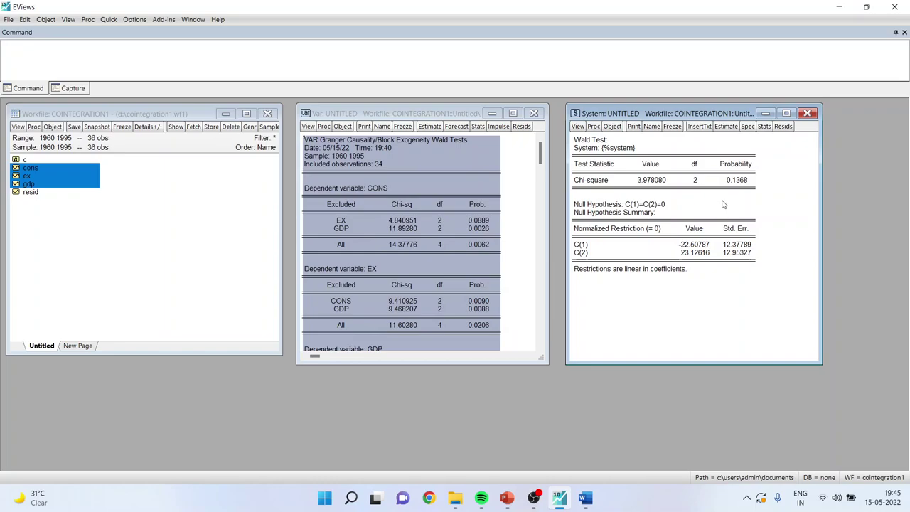
Select the whole Wald test output, switch to the Word document and review its Wald Test table with the hypotheses on the lags of Cons.
key("ctrl+a")
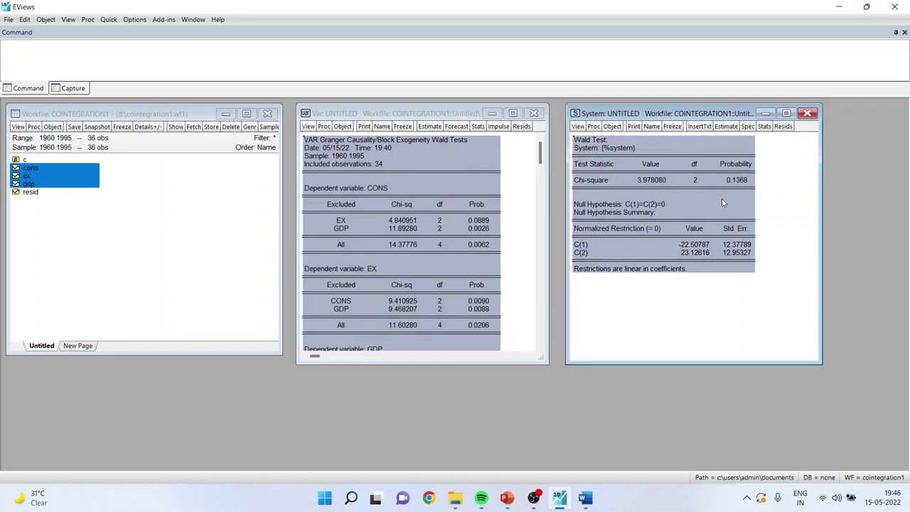
right_click(706, 183)
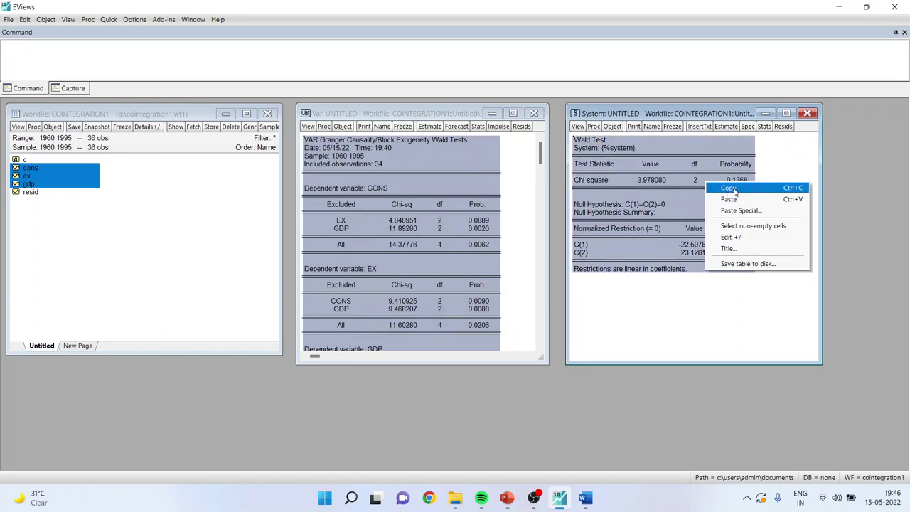
left_click(585, 498)
left_click(565, 462)
scroll(583, 290, "down", 10)
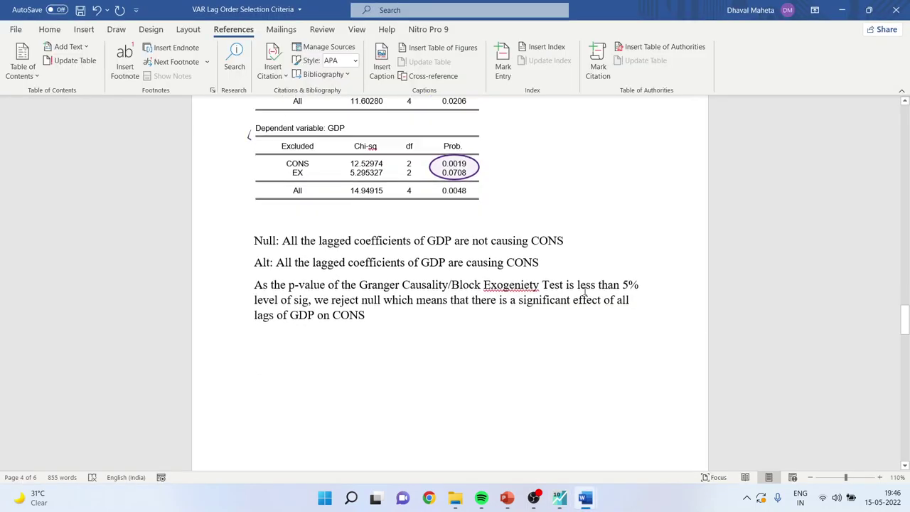
scroll(473, 274, "down", 3)
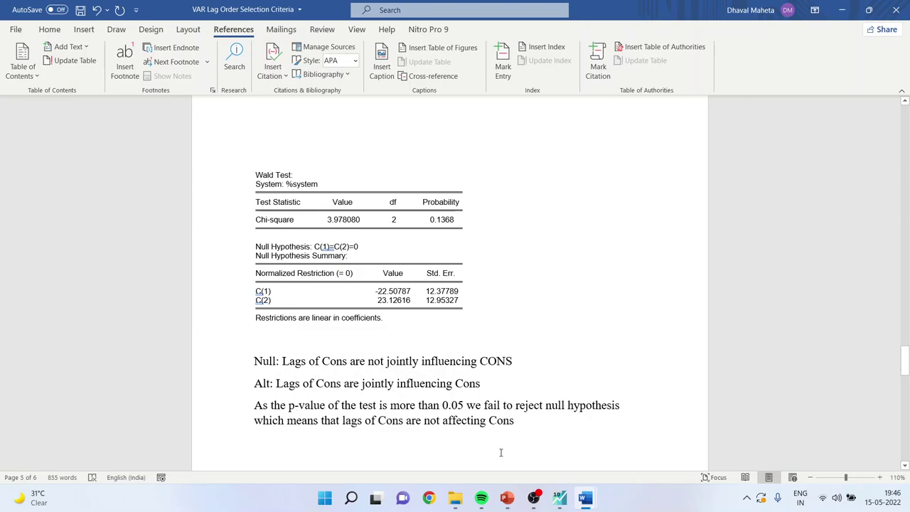
In EViews, highlight C(1)*CONS(-1) + C(2)*CONS(-2) in the CONS equation, and compare these terms with the Wald test interpretation in Word.
left_click(572, 504)
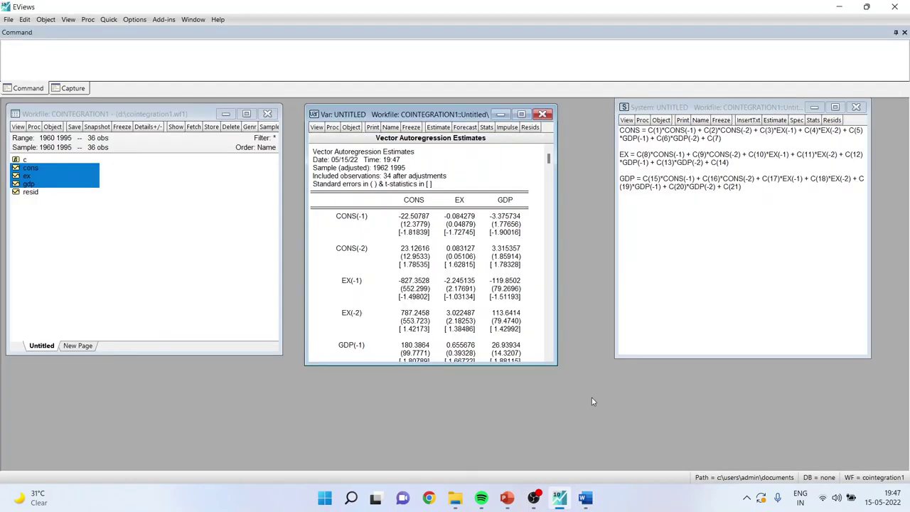
left_click_drag(648, 130, 753, 130)
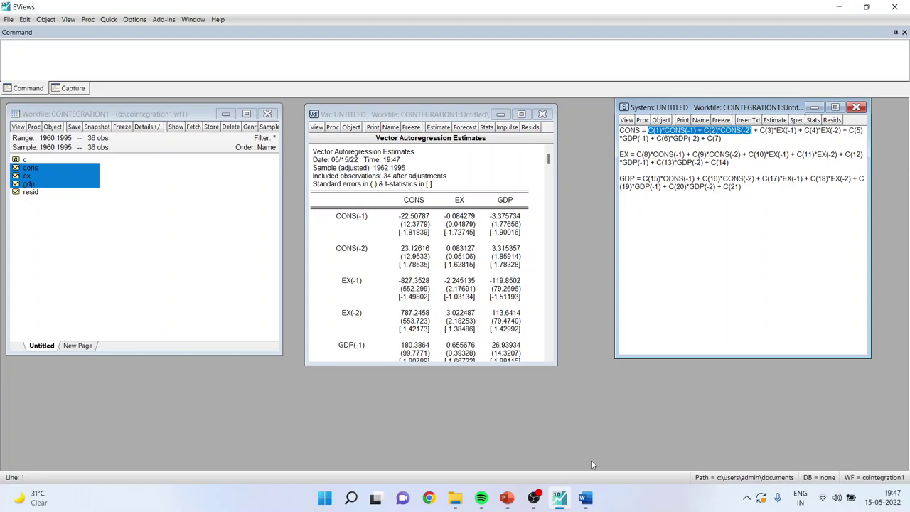
mouse_move(585, 502)
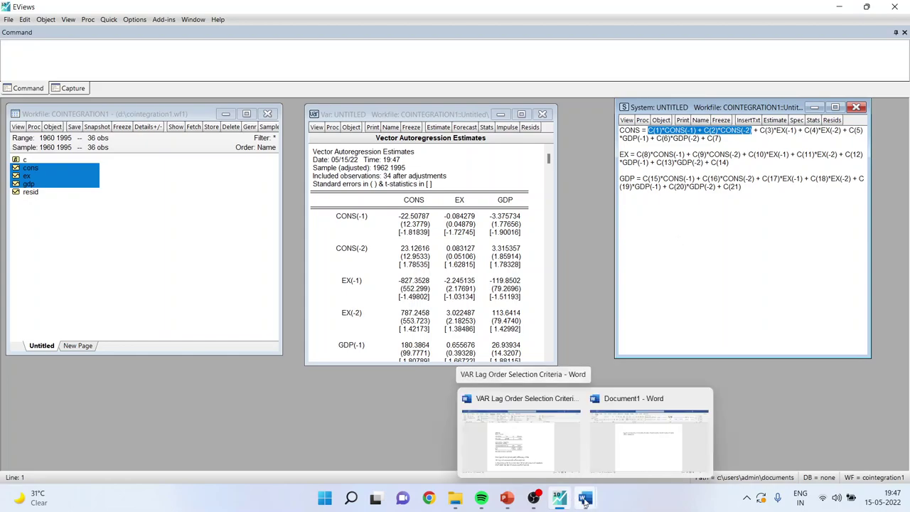
left_click(560, 466)
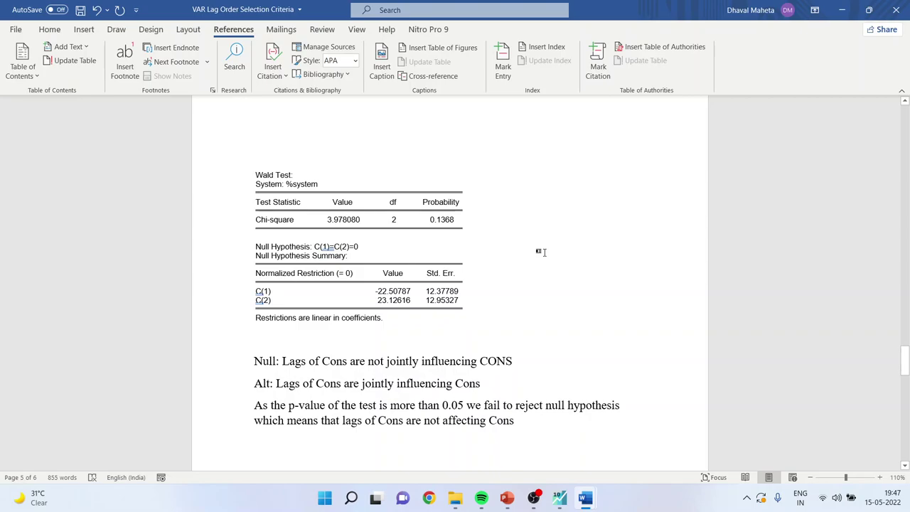
Look up the Pairwise Granger Causality Tests table in the Word document and switch back to EViews.
scroll(541, 252, "down", 15)
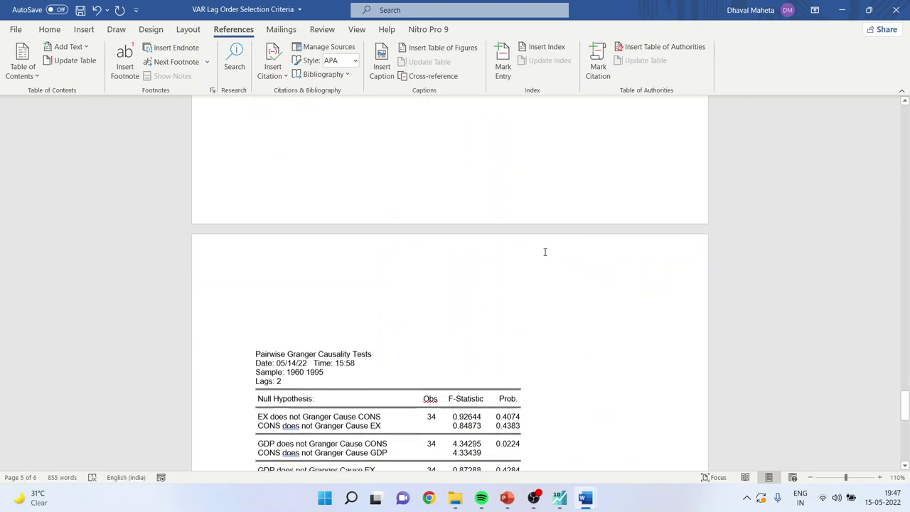
scroll(544, 253, "up", 5)
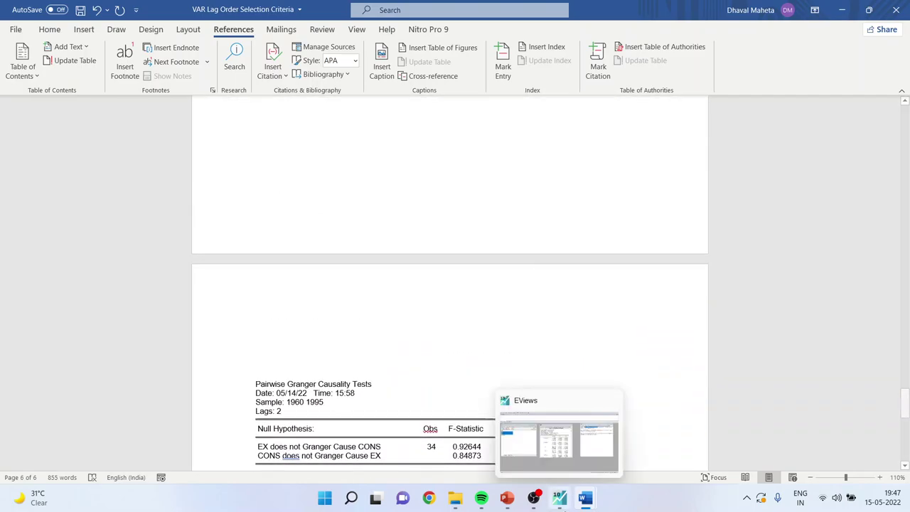
left_click(560, 497)
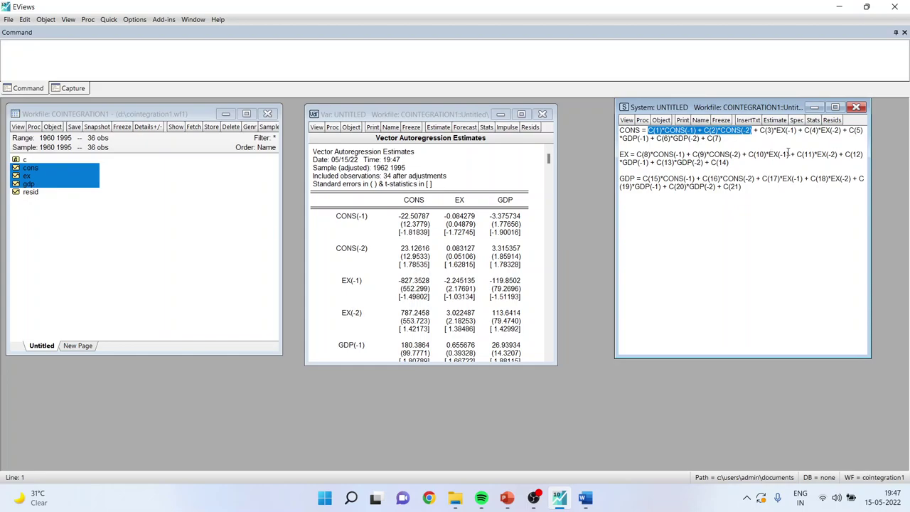
Estimate the system and run a Wald coefficient test on it with the restriction c(3)=c(4)=0.
left_click(627, 120)
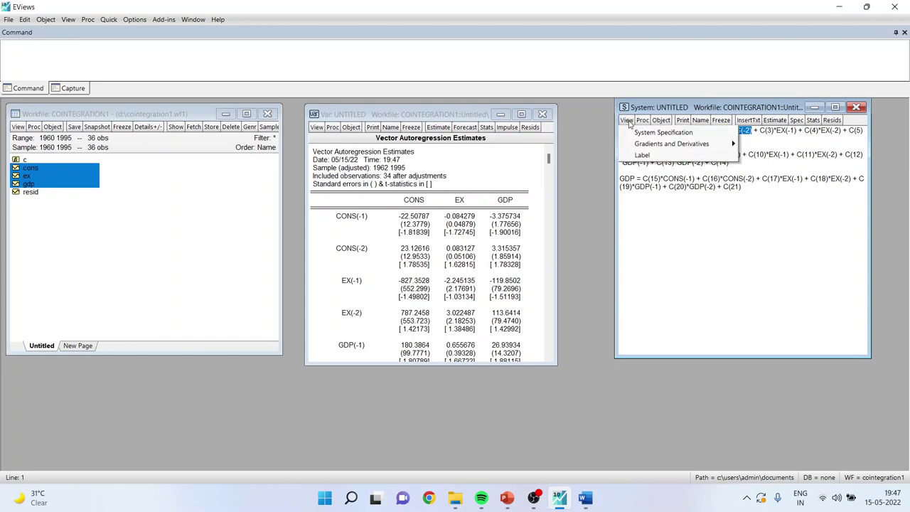
left_click(624, 154)
left_click(316, 127)
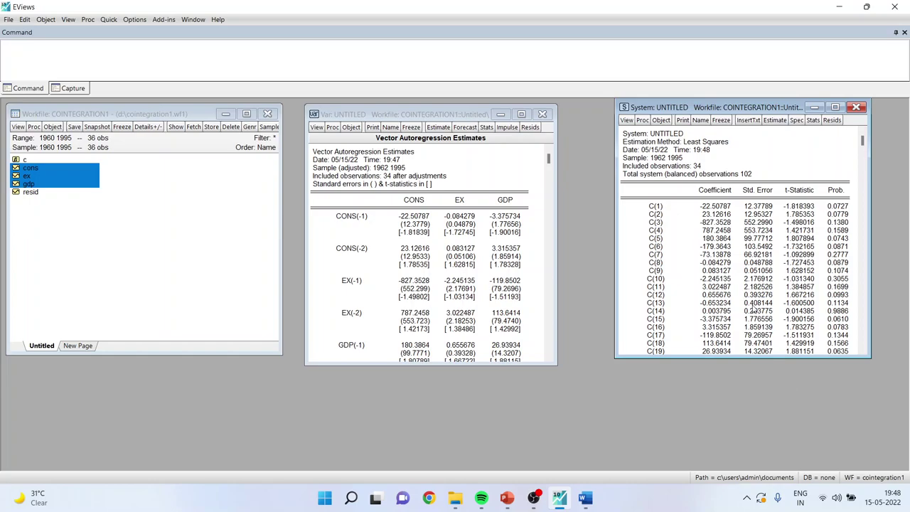
left_click(627, 120)
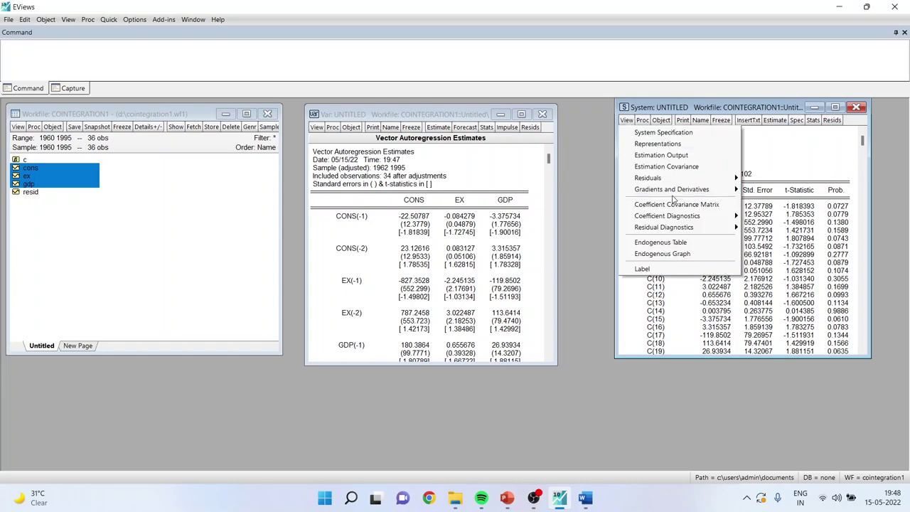
mouse_move(678, 216)
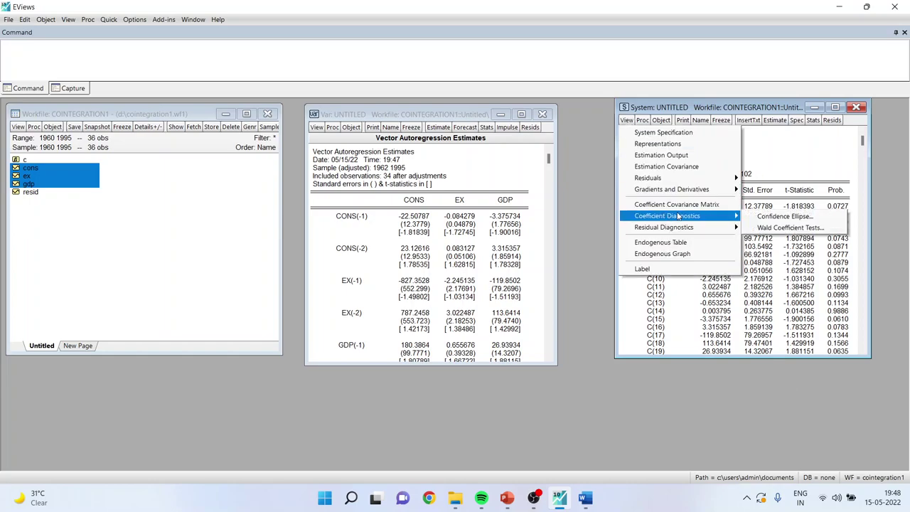
left_click(772, 227)
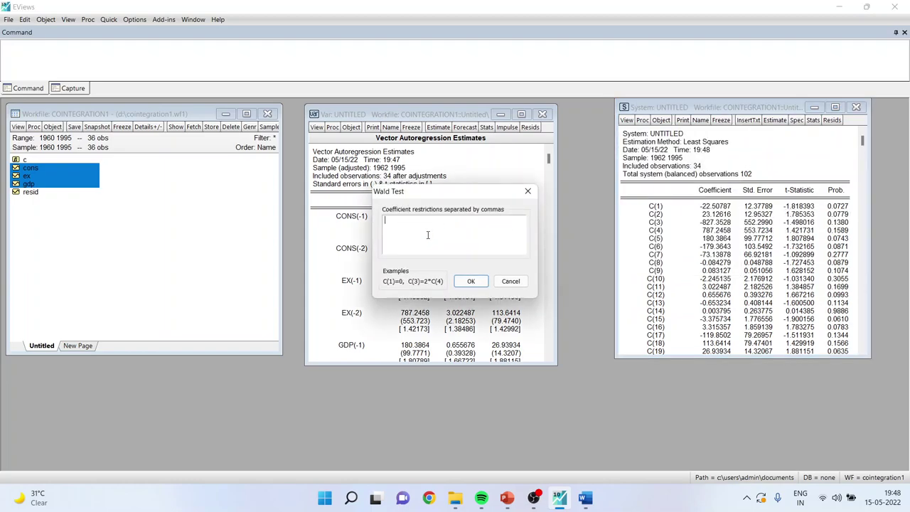
type("c(3)=c(4)=0")
left_click(470, 281)
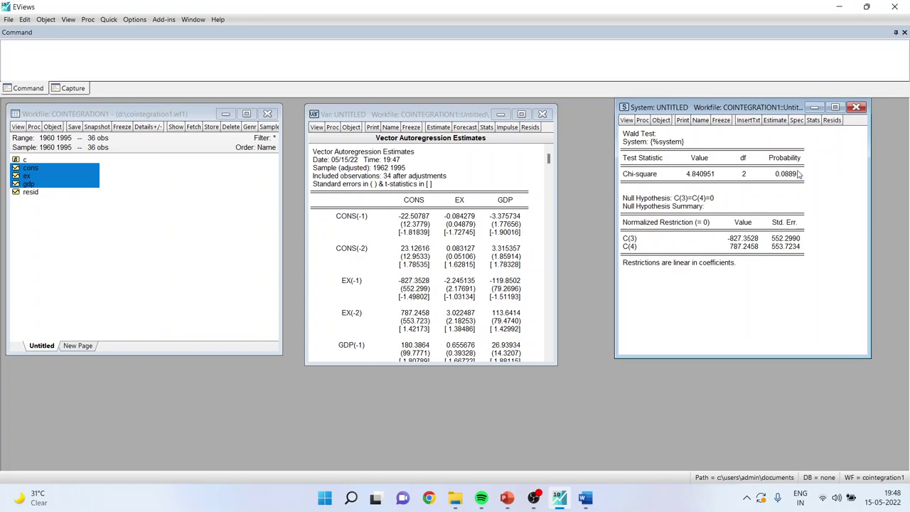
Look up the Wald Test table in the VAR Lag Order Selection Criteria document and present the Causality Tests slide in PowerPoint.
left_click(585, 497)
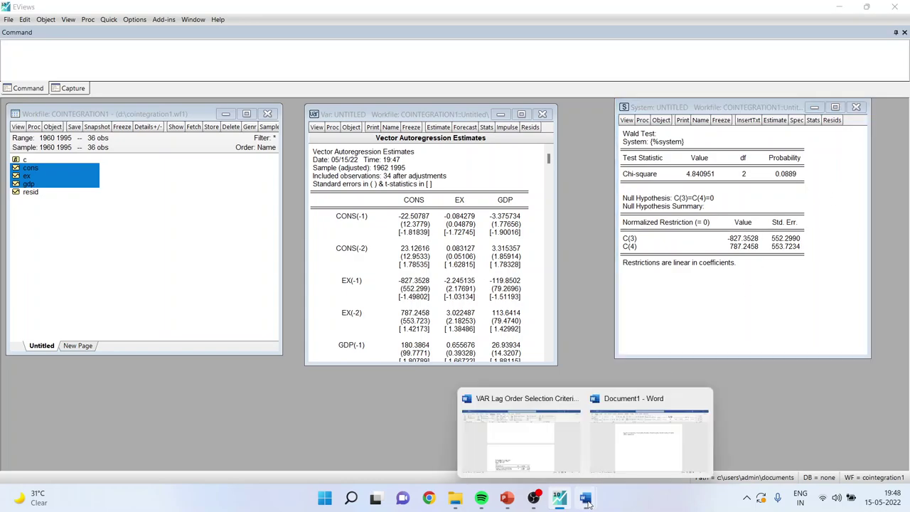
left_click(544, 461)
scroll(388, 331, "up", 3)
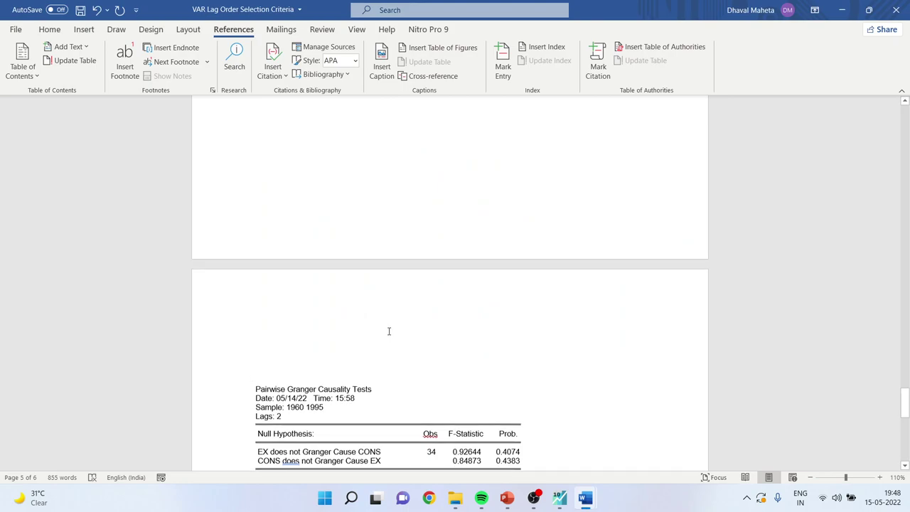
scroll(389, 331, "up", 3)
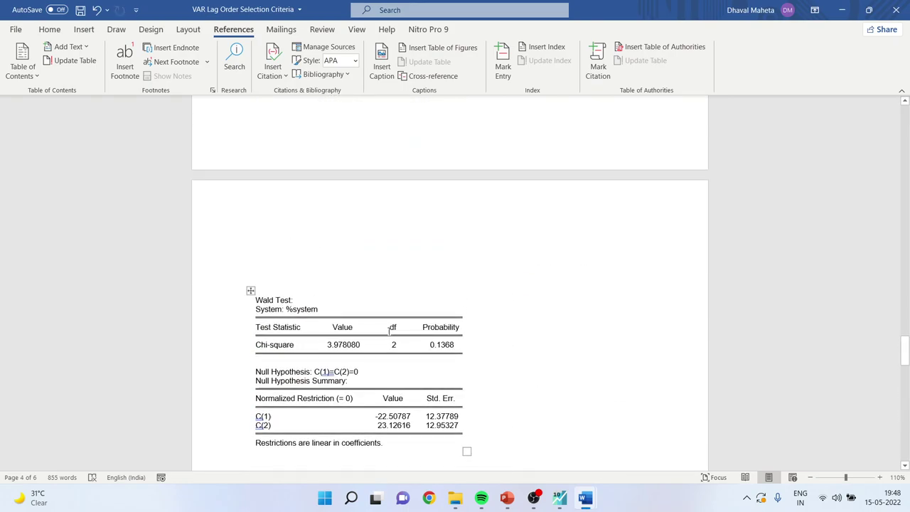
key("alt+Tab")
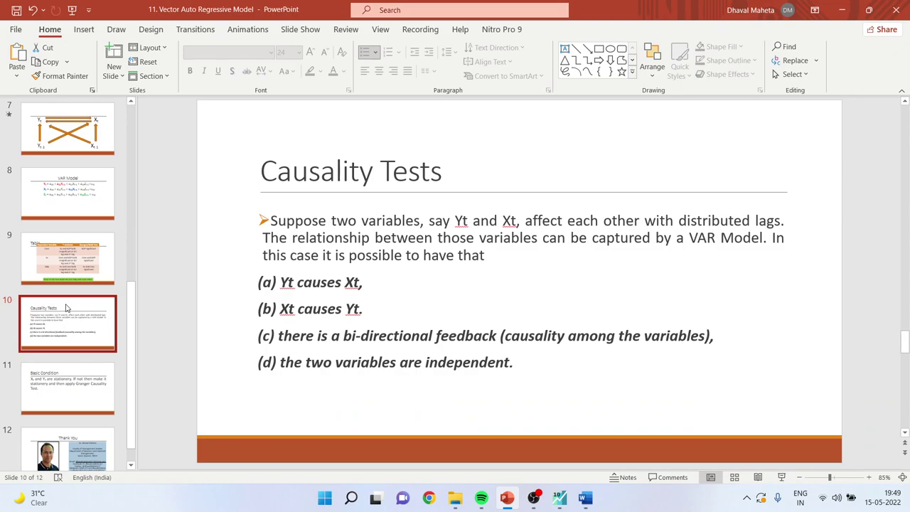
left_click(780, 478)
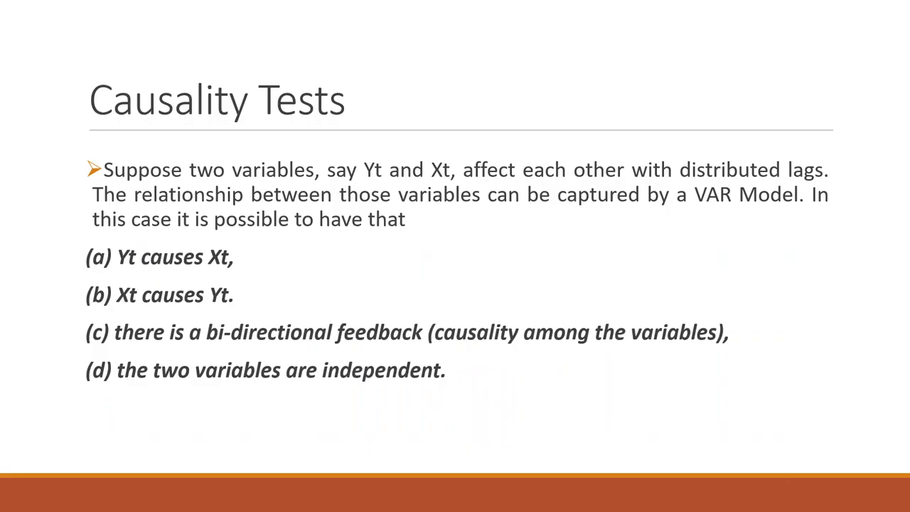
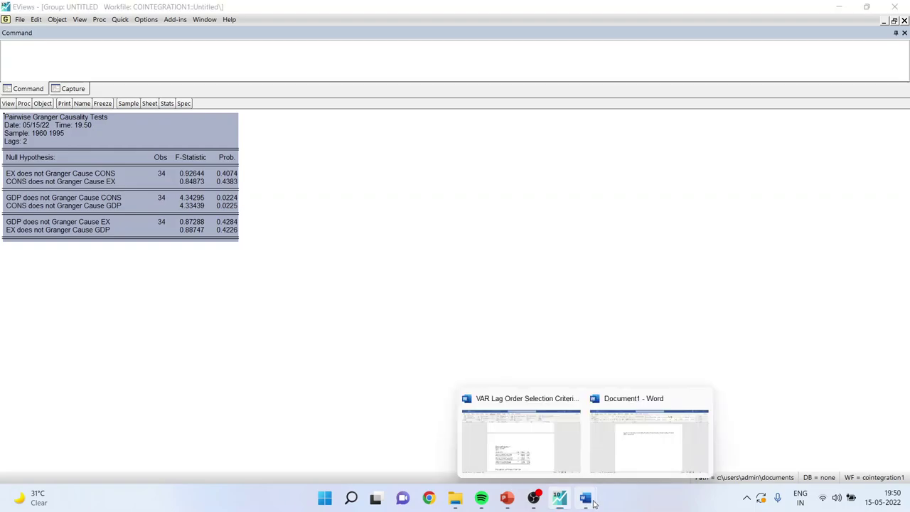
Switch to the Word document and examine the Pairwise Granger Causality Tests table, highlighting the GDP–CONS probability and reading its interpretation.
left_click(544, 440)
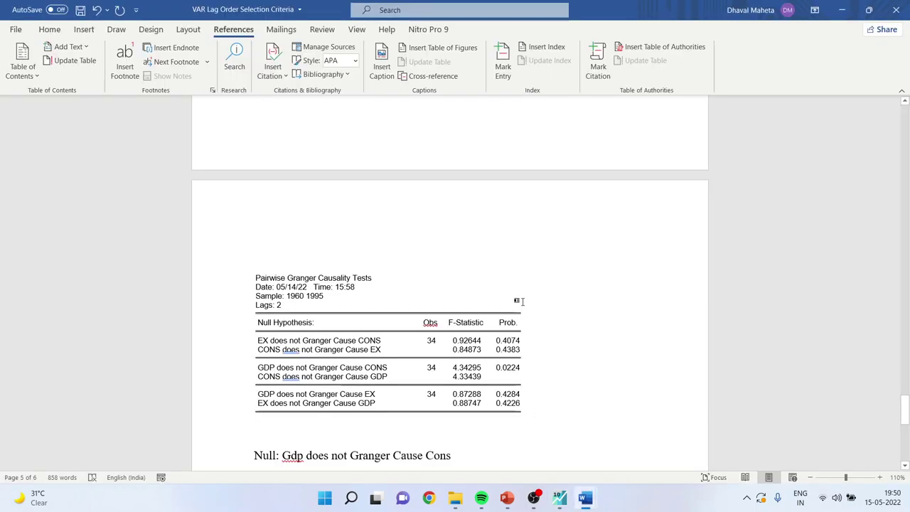
scroll(522, 301, "down", 3)
scroll(522, 301, "up", 3)
scroll(522, 302, "down", 3)
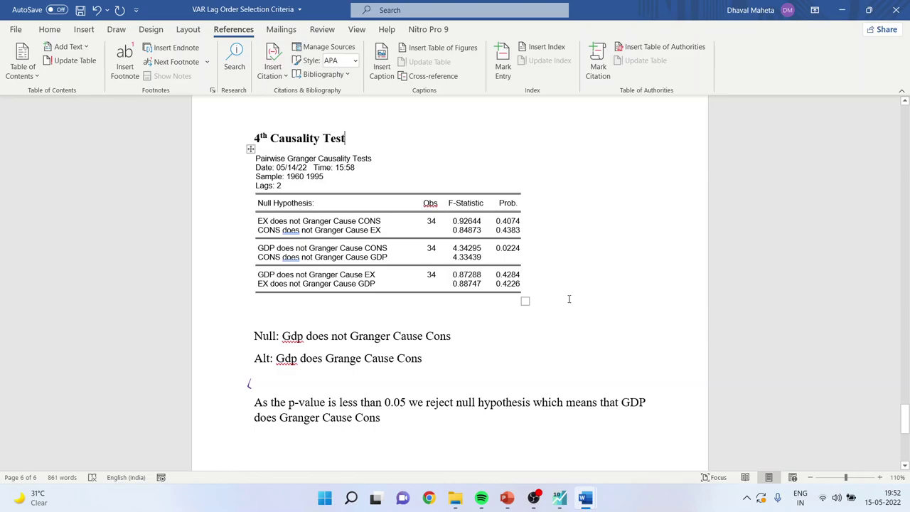
left_click(538, 283)
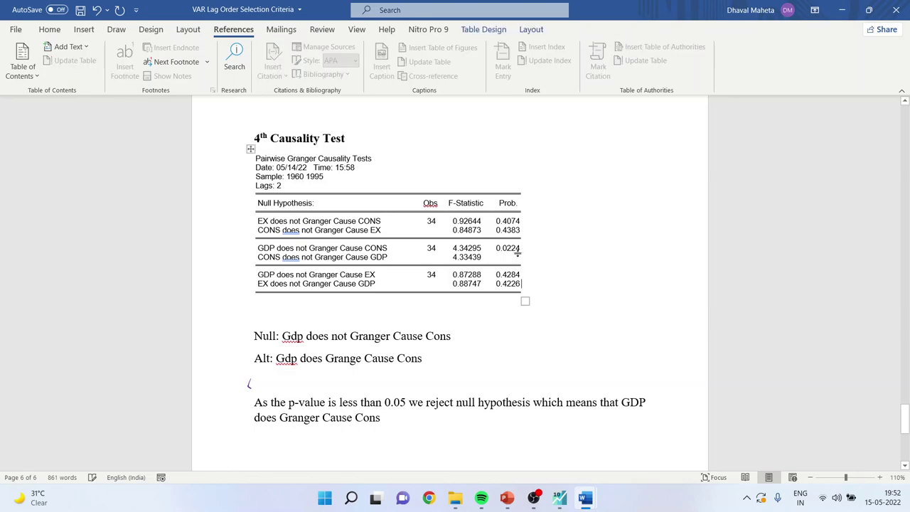
left_click_drag(498, 247, 545, 254)
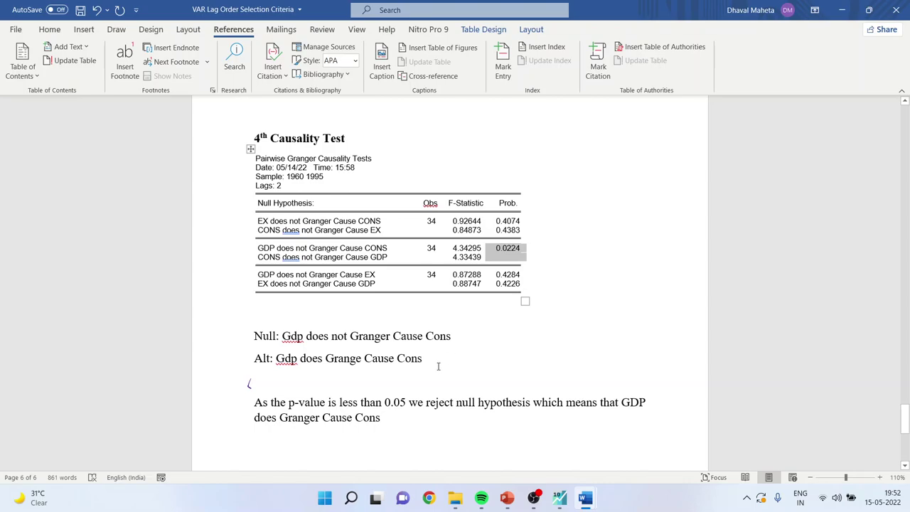
scroll(443, 361, "down", 2)
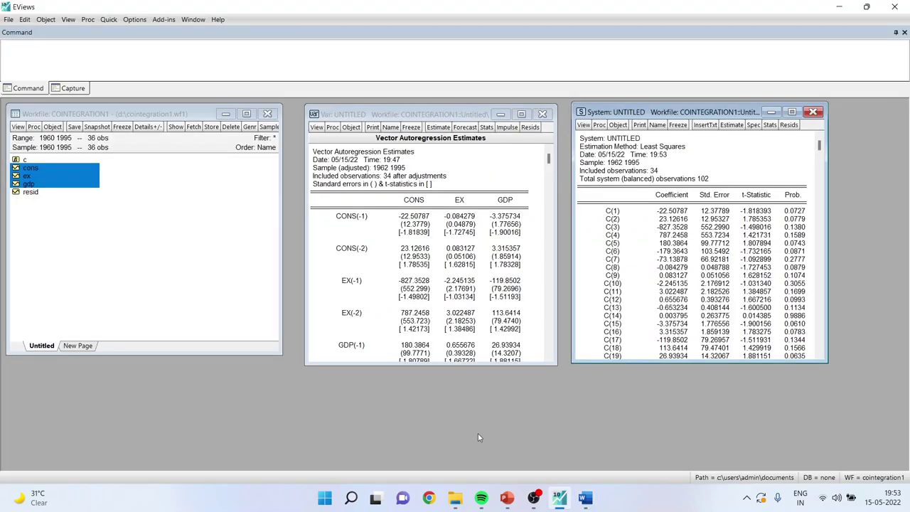
In EViews, highlight the system's coefficients and their probabilities, and open the Wald coefficient test.
left_click_drag(601, 212, 610, 362)
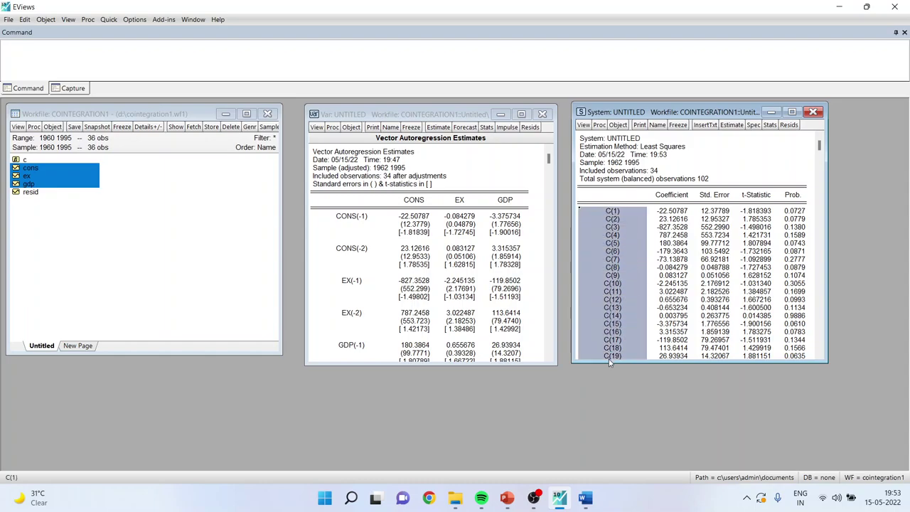
left_click_drag(793, 211, 799, 325)
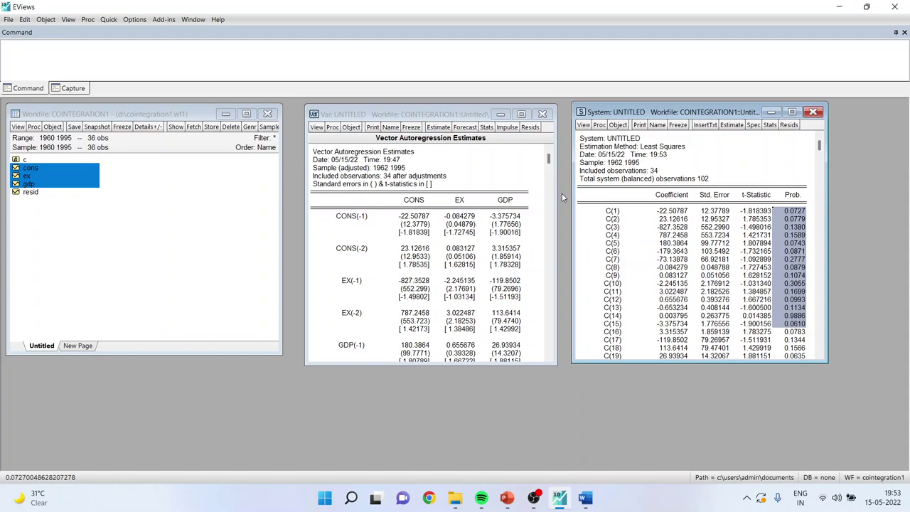
left_click(583, 125)
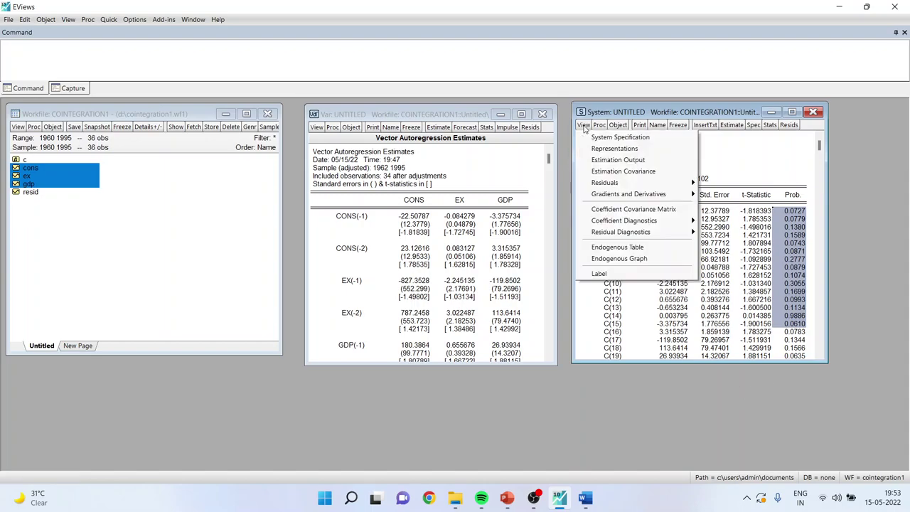
mouse_move(618, 220)
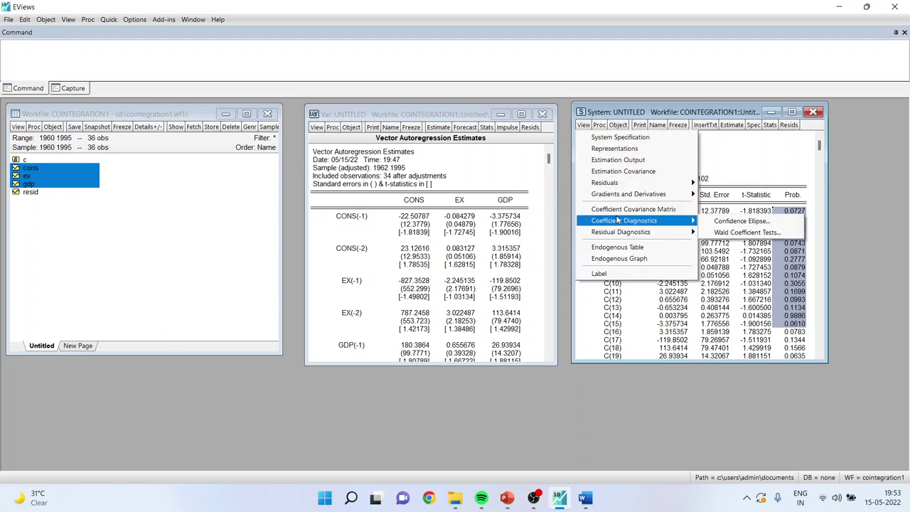
left_click(733, 234)
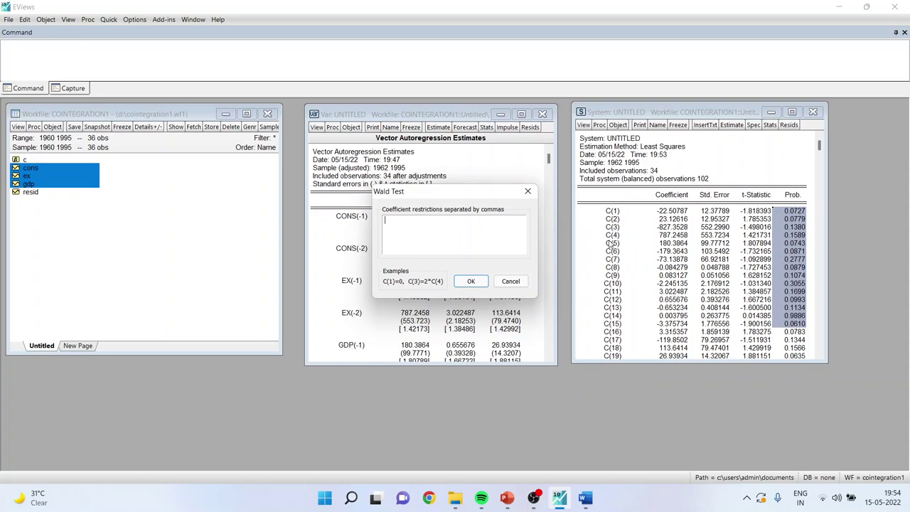
Copy the joint restriction setting c(1) through c(21) equal to 0 from the Word file Document1 and run the EViews Wald test with it.
mouse_move(584, 497)
left_click(637, 462)
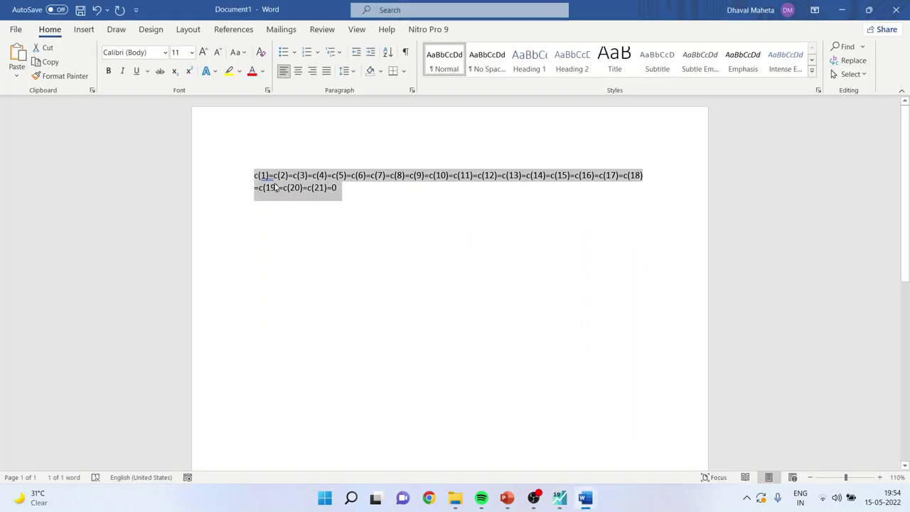
right_click(326, 187)
left_click(342, 207)
left_click(561, 497)
left_click(405, 234)
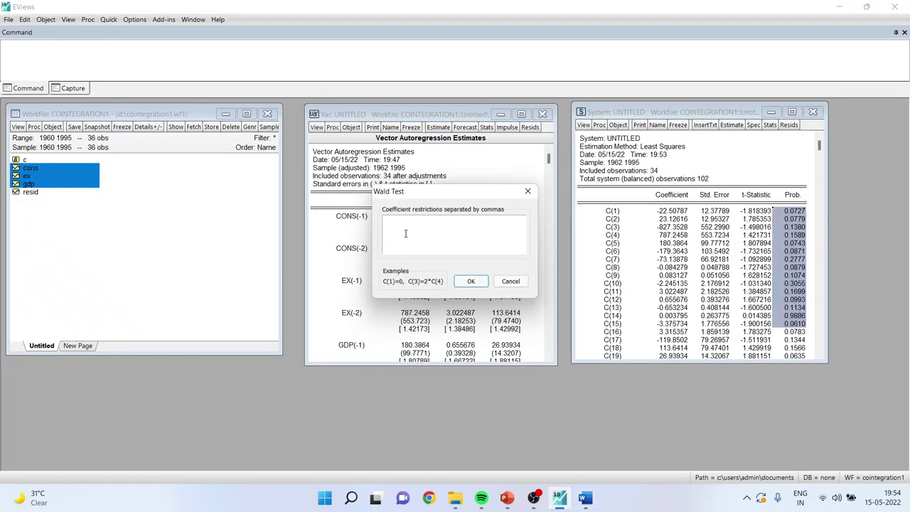
key("ctrl+v")
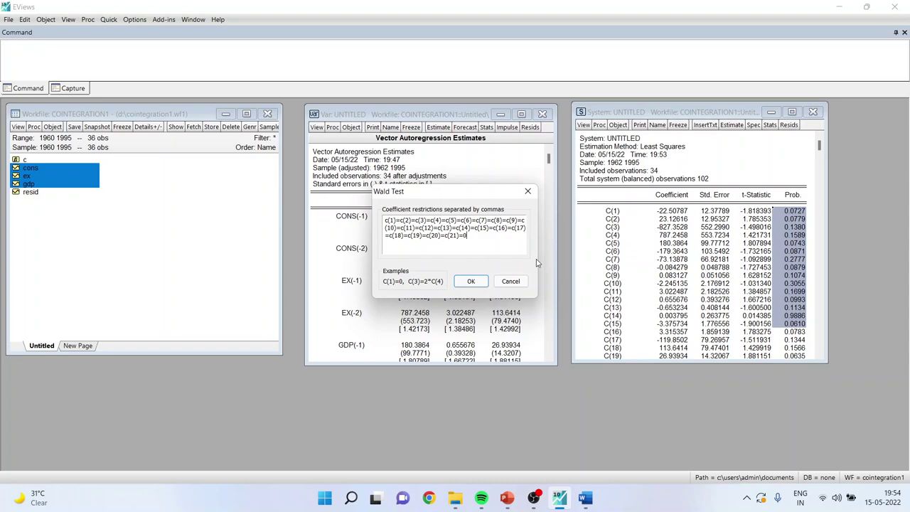
left_click(471, 281)
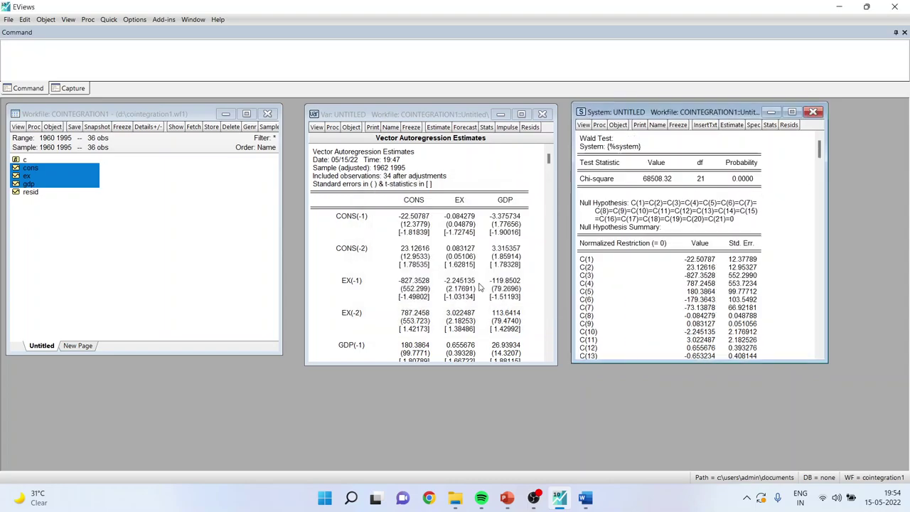
Maximize the system window and examine the Wald test's chi-square probability and the list of restricted coefficients.
left_click(792, 112)
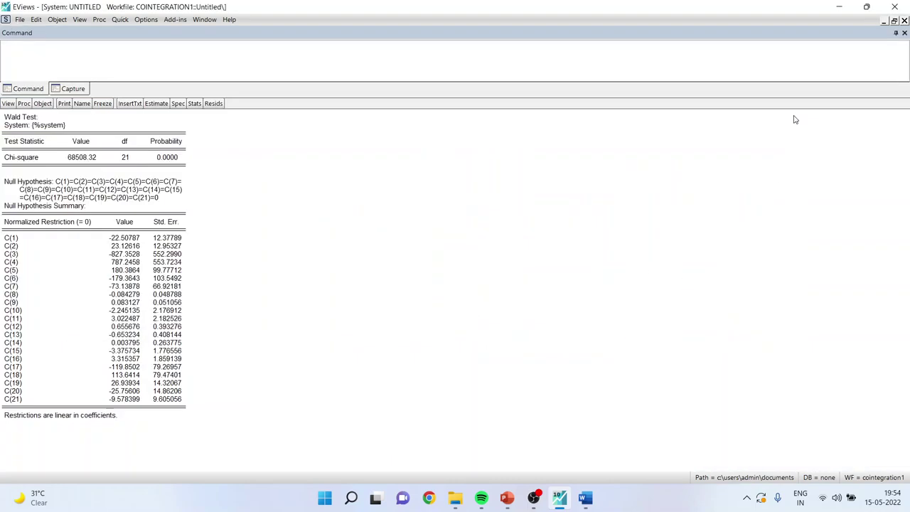
left_click(164, 157)
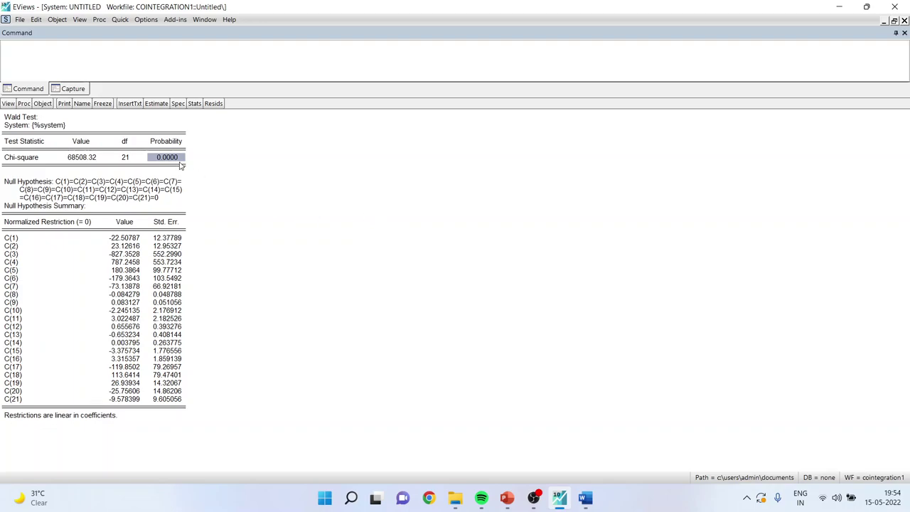
left_click_drag(18, 239, 4, 397)
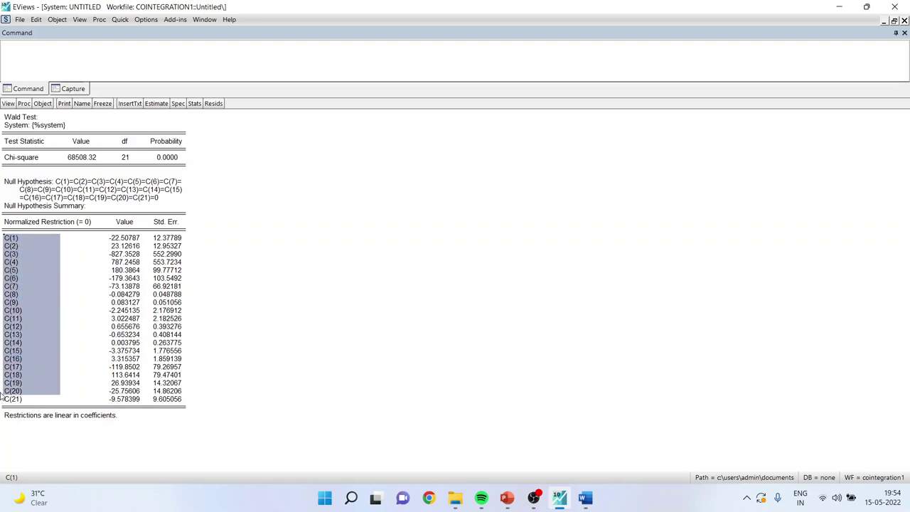
left_click(384, 313)
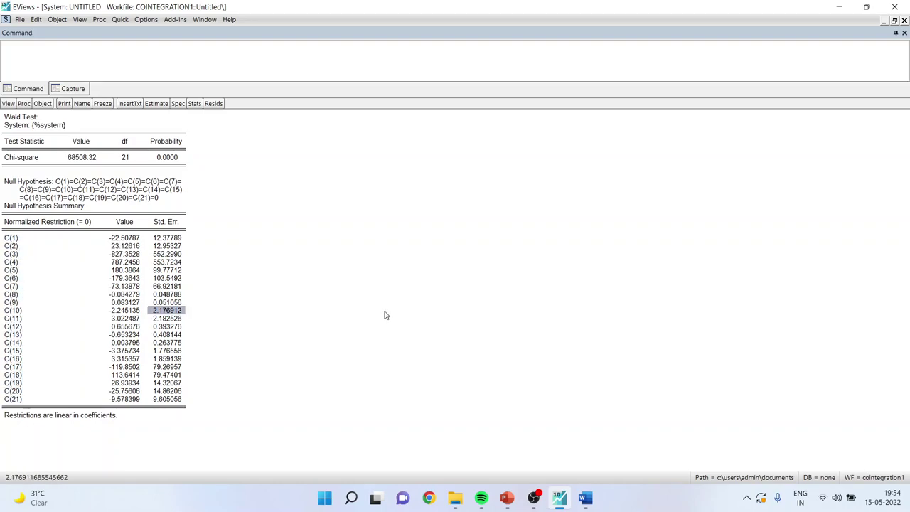
left_click(174, 158)
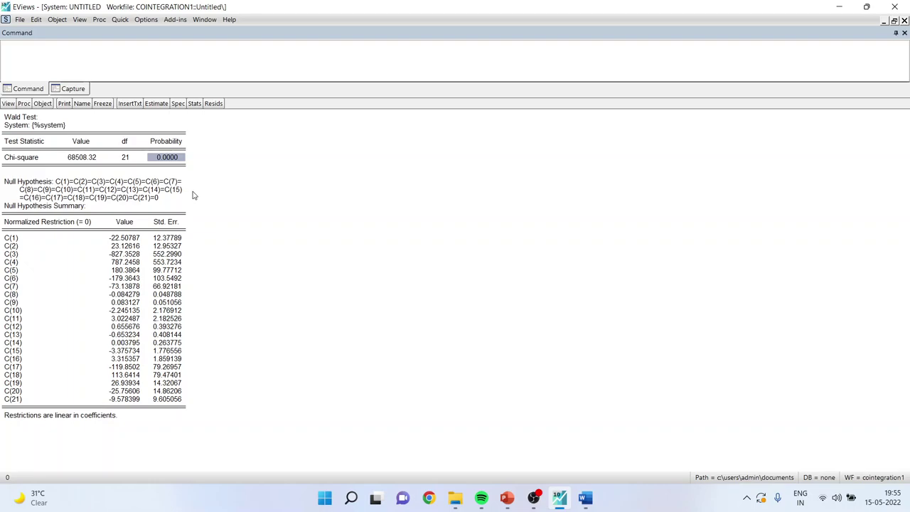
Copy the entire Wald test output from EViews with its numbers as displayed.
key("ctrl+a")
right_click(172, 183)
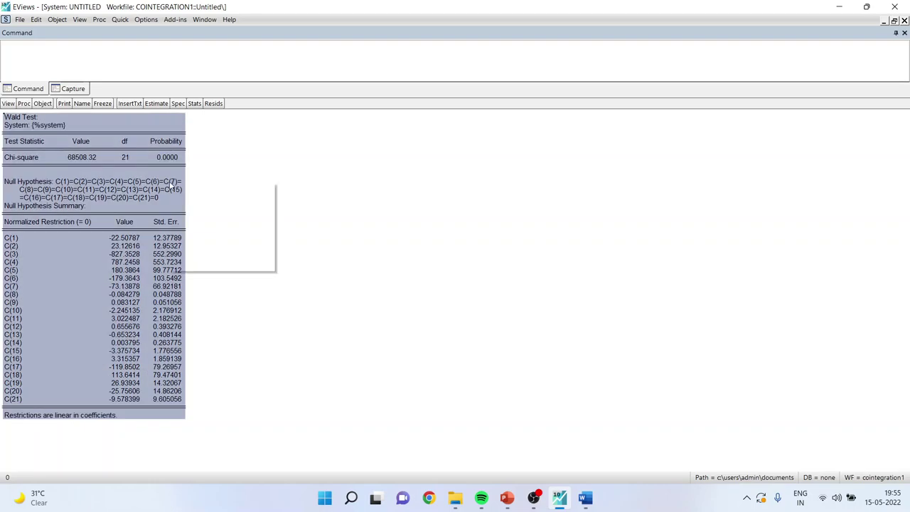
left_click(201, 187)
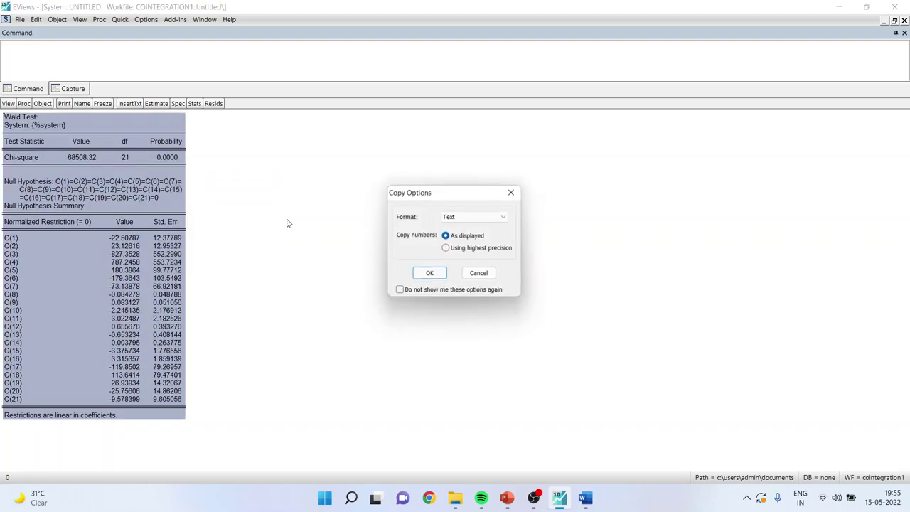
left_click(429, 273)
Switch to the Word document VAR Lag Order Selection Criteria and add blank lines below the Granger causality interpretation to reach a new page.
mouse_move(585, 496)
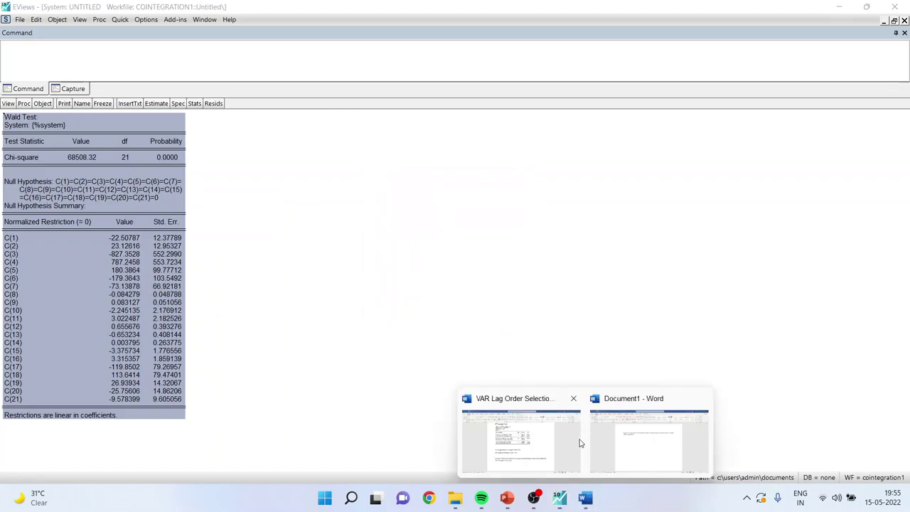
left_click(559, 453)
left_click(502, 429)
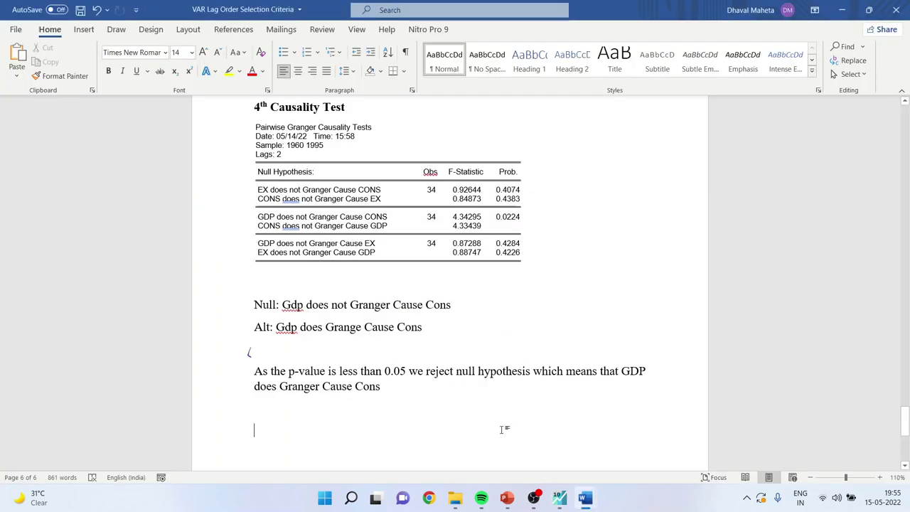
key("Return")
key("Return")
key("Return")
key("Return")
key("Return")
key("Return")
key("Return")
key("Return")
key("Return")
key("Return")
key("Return")
key("Return")
key("Return")
key("Return")
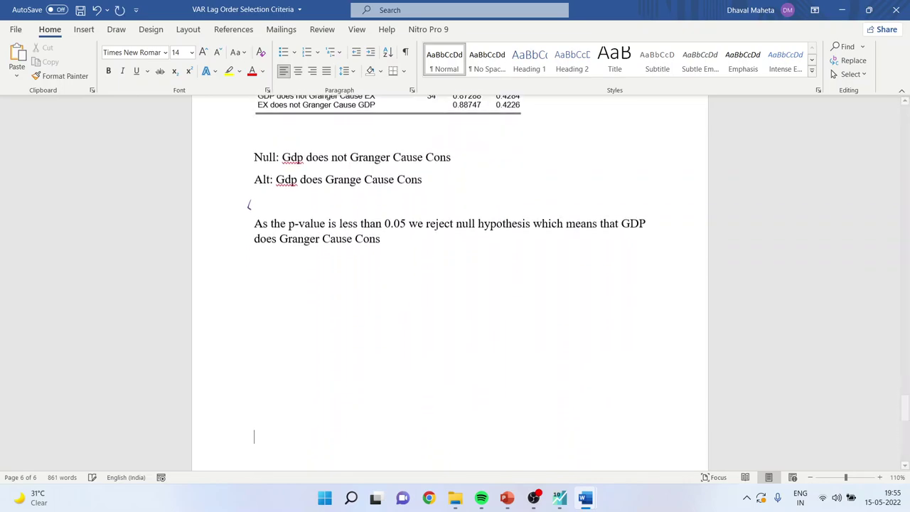
key("Return")
key("Return")
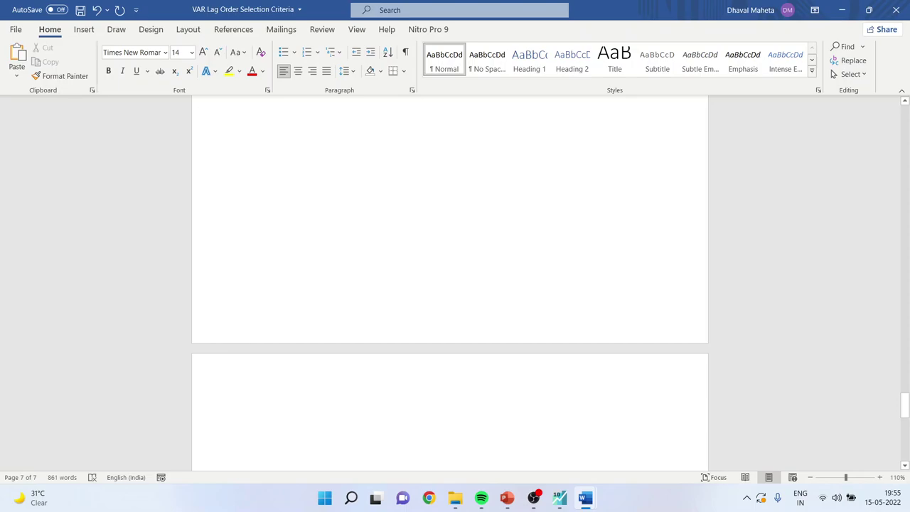
Enter the heading "General to Specific Model" on the new page.
type("Ge")
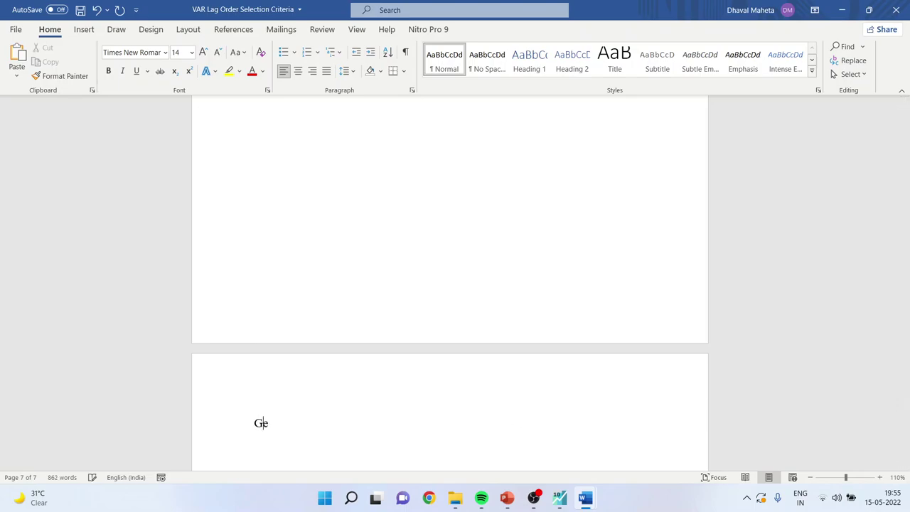
type("neral to Speic")
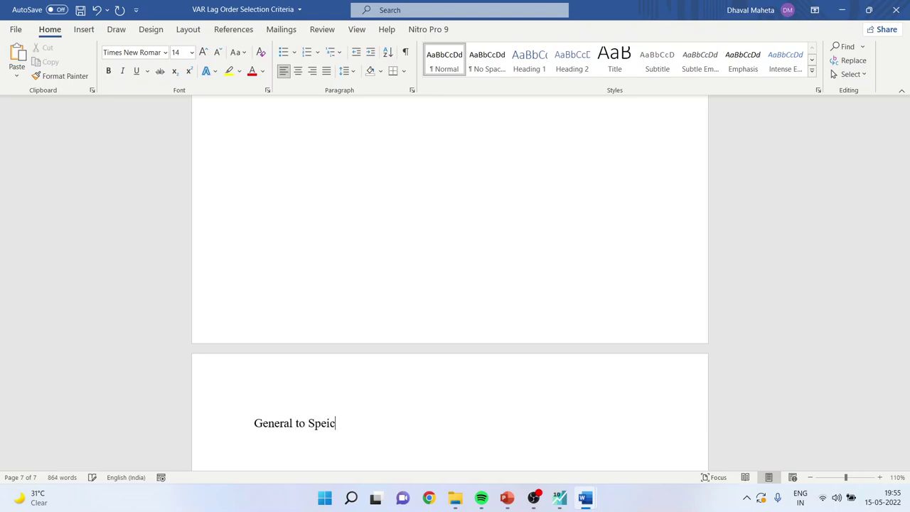
key("BackSpace")
key("BackSpace")
type("cig")
key("BackSpace")
type("fic Model")
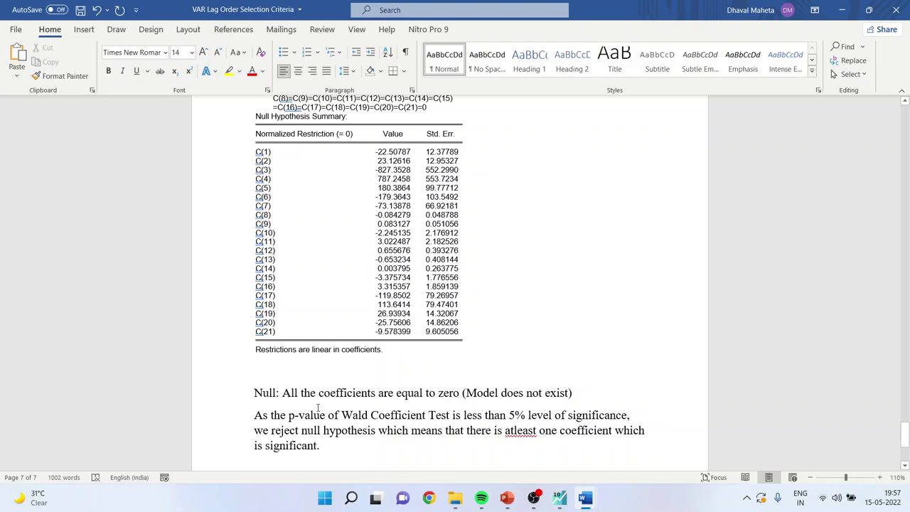
Review the Wald test table, its null hypothesis and the written interpretation under General to Specific Model.
scroll(442, 272, "up", 1)
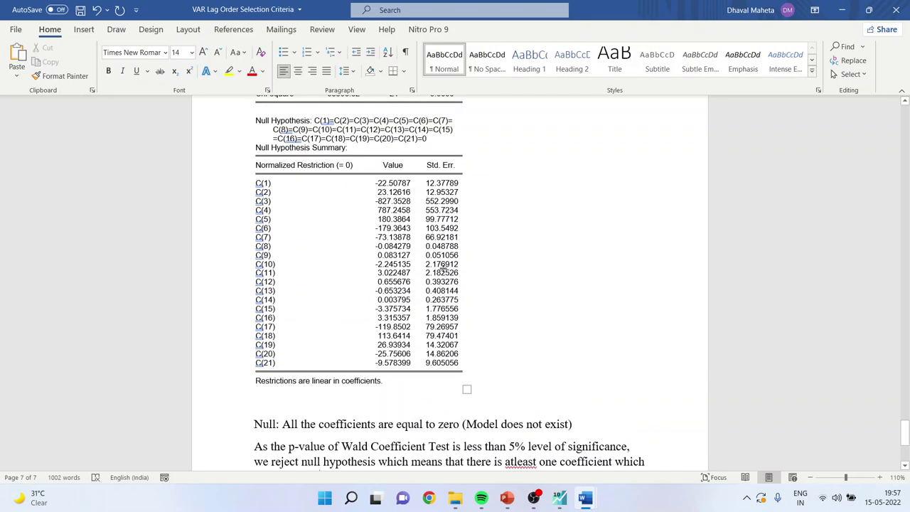
scroll(419, 270, "up", 3)
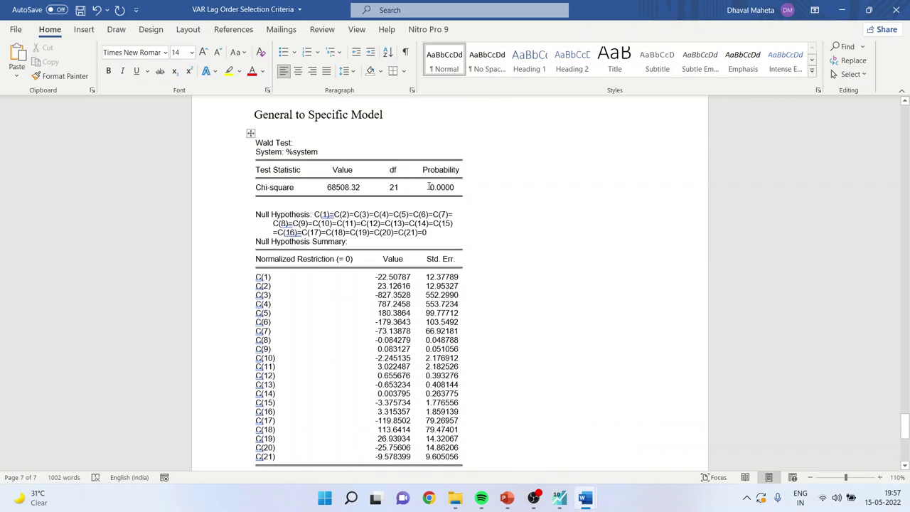
scroll(486, 231, "down", 1)
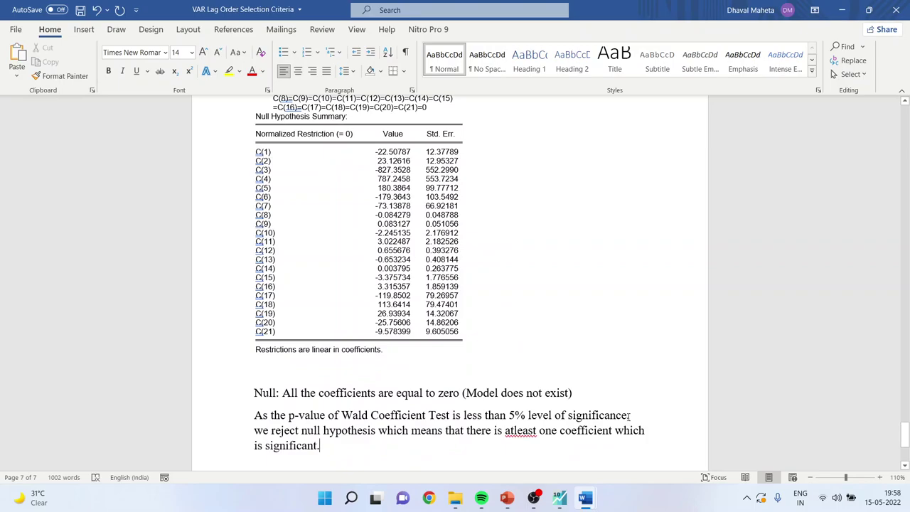
Switch to EViews, restore the window size, and make a system ordered by variable from the VAR, replacing the untitled system.
left_click(560, 497)
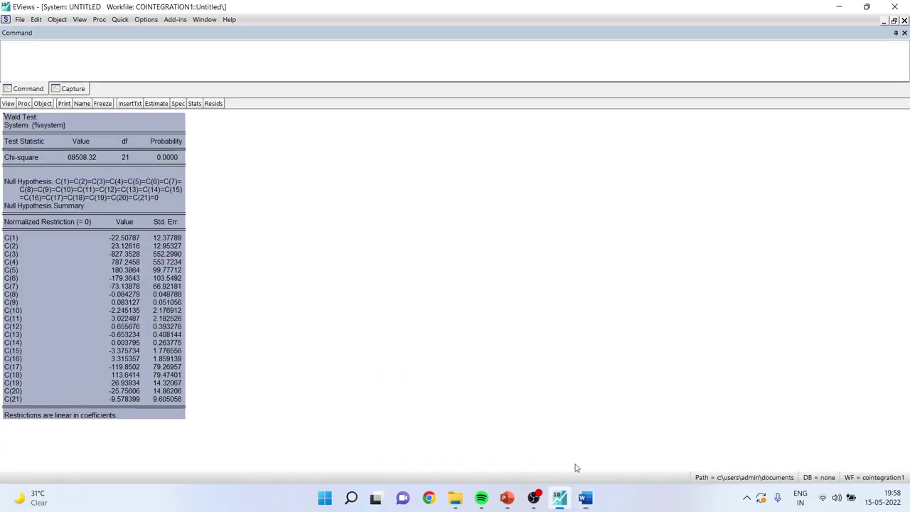
left_click(894, 21)
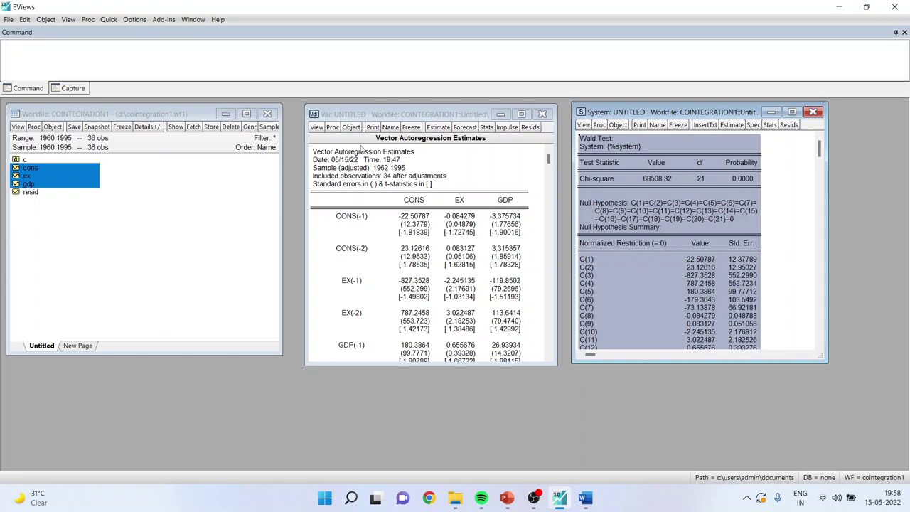
left_click(333, 128)
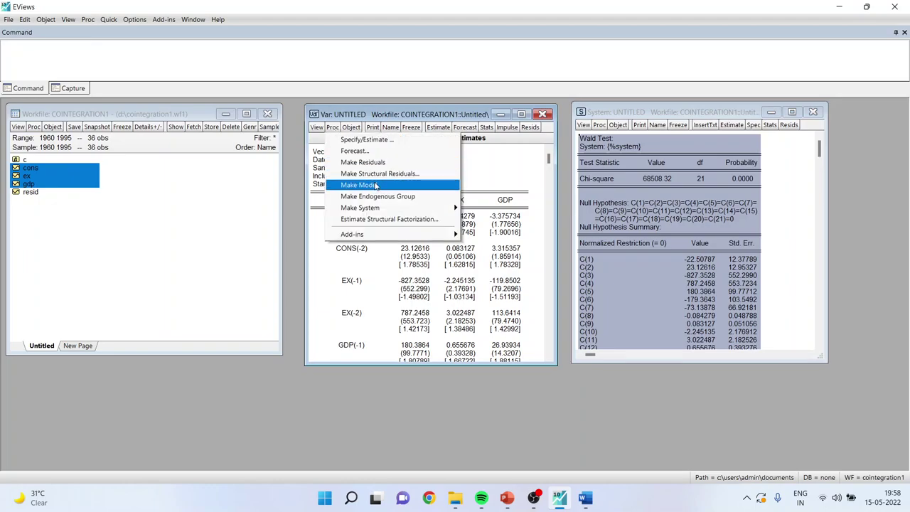
mouse_move(378, 209)
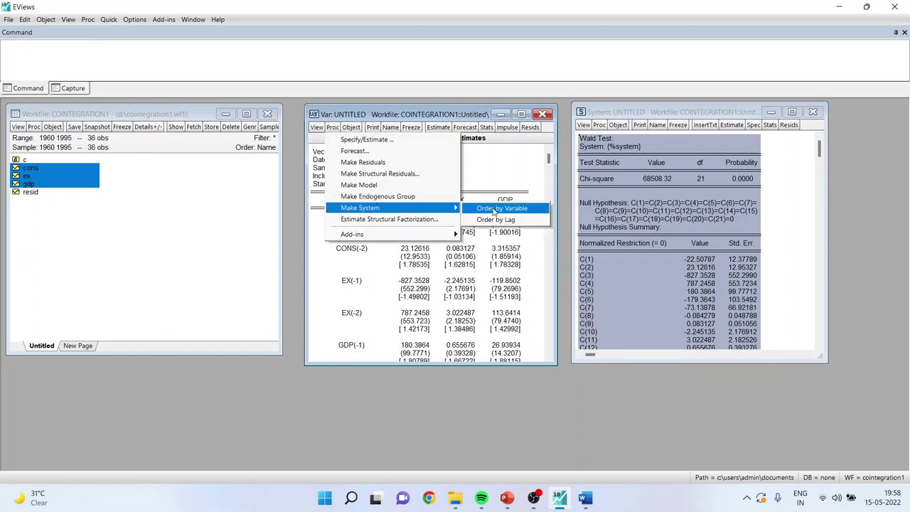
left_click(494, 210)
left_click(435, 268)
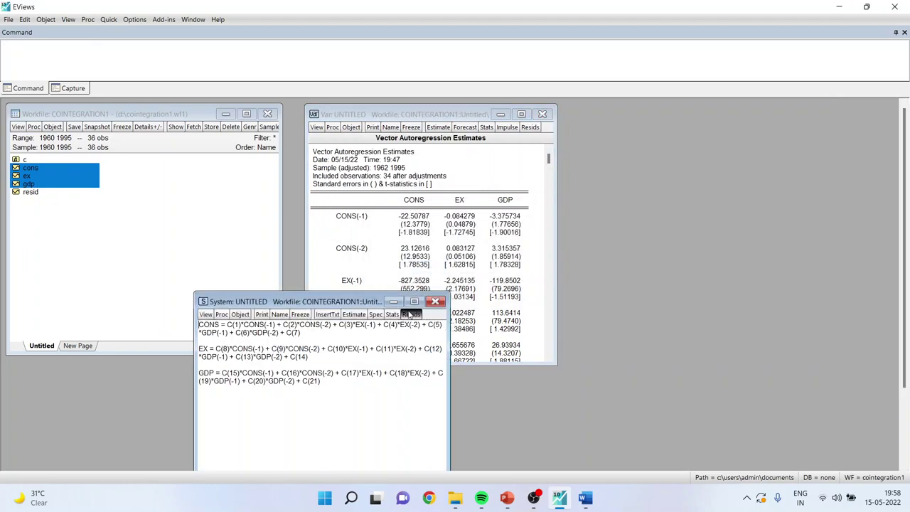
Estimate the full three-equation system by least squares and place its window beside the VAR estimates.
left_click_drag(332, 301, 617, 123)
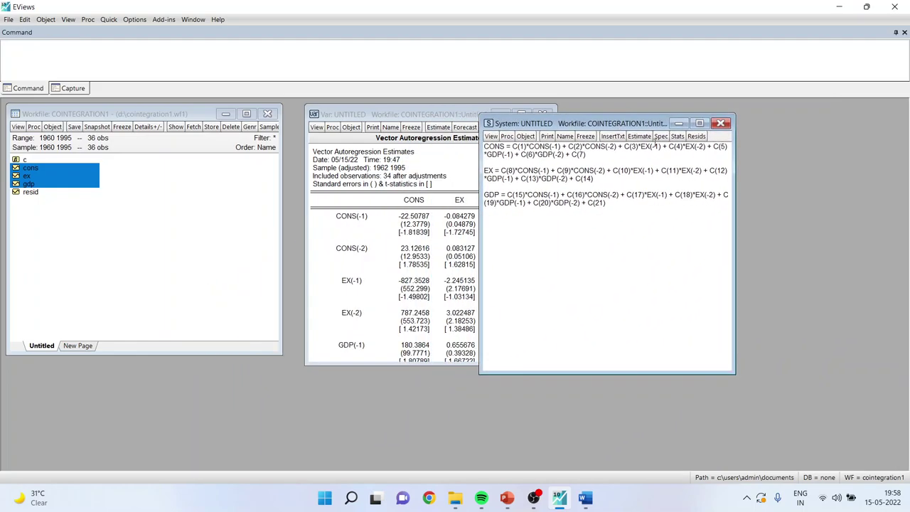
left_click(644, 137)
left_click(682, 344)
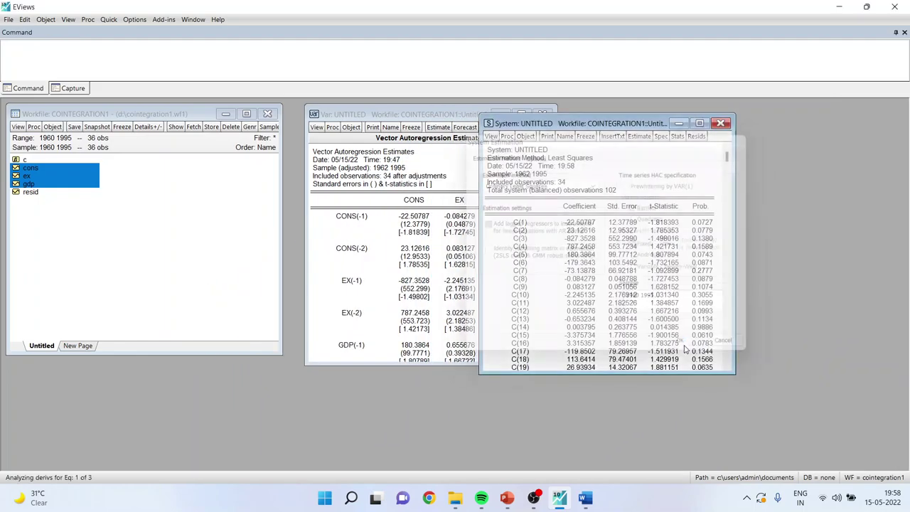
left_click_drag(619, 125, 718, 110)
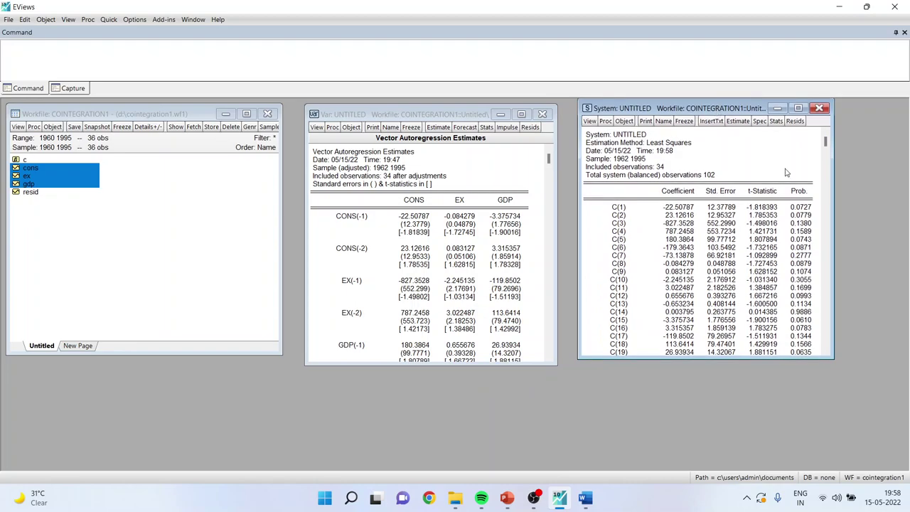
Examine the probabilities of C(2) and C(5) in the full system's estimates.
left_click(808, 243)
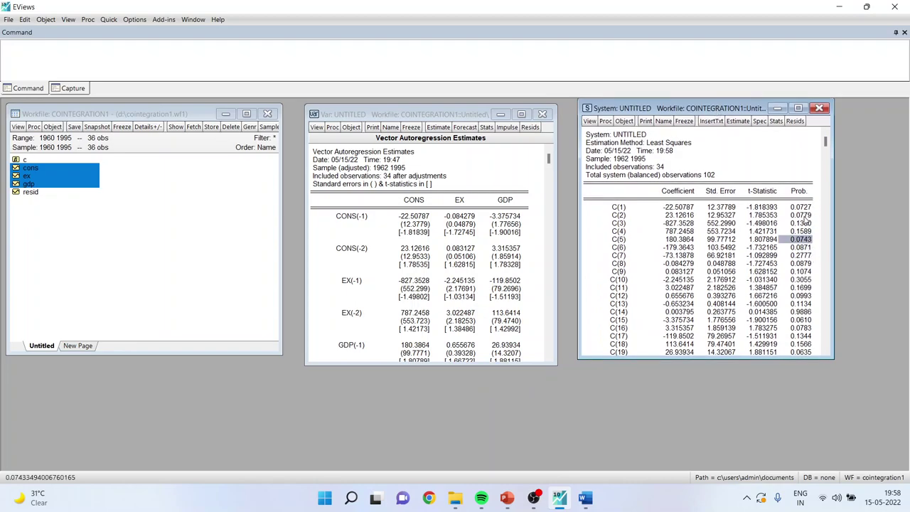
left_click(805, 214)
left_click(804, 242)
Regenerate the system ordered by variable from the VAR, deleting the estimated untitled system.
left_click(331, 127)
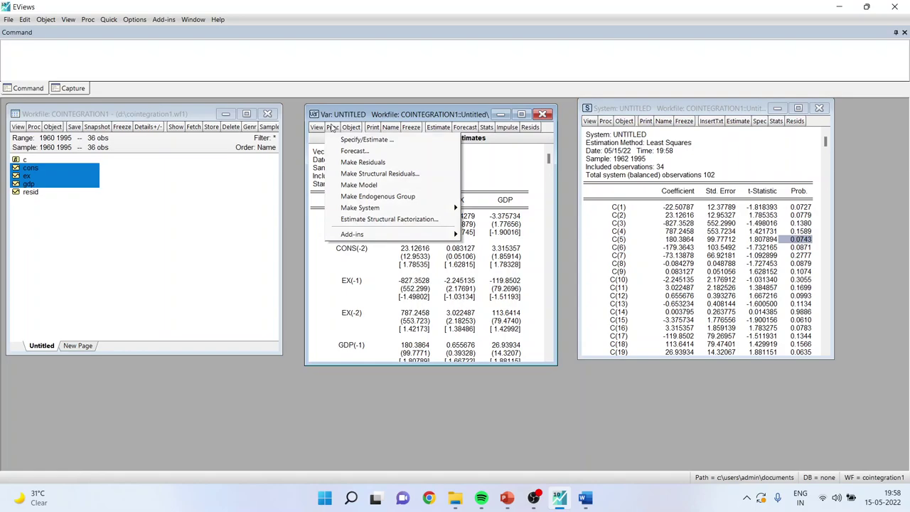
mouse_move(377, 207)
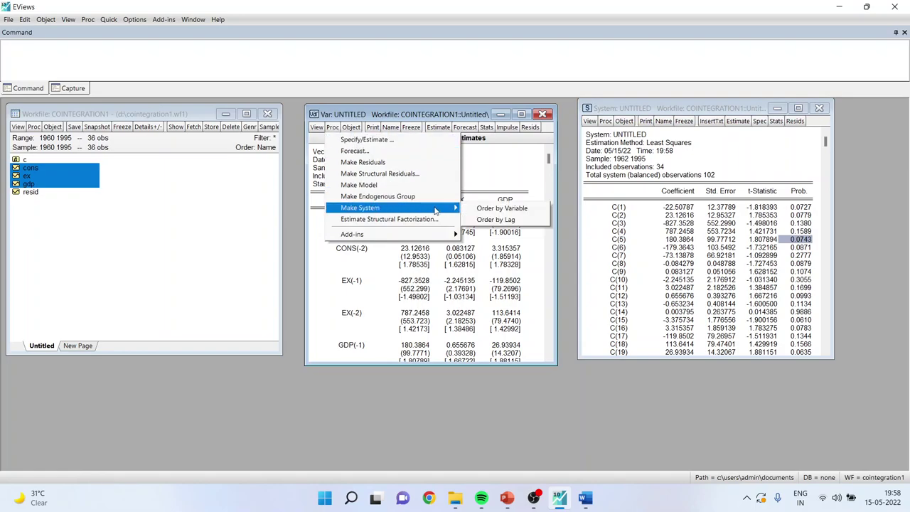
left_click(501, 208)
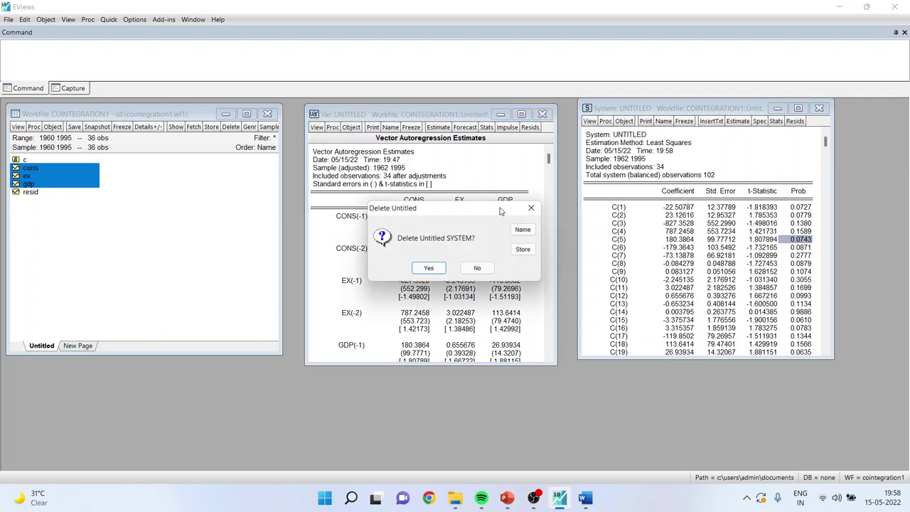
left_click(430, 268)
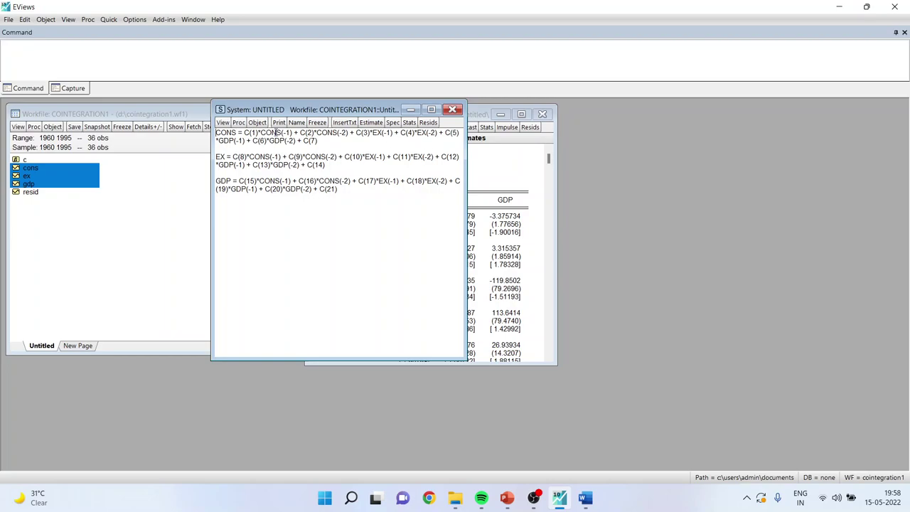
Move the system window beside the VAR, reduce the system to CONS = C(2)*CONS(-2) + C(5)*GDP(-1) + C(7), and estimate it.
left_click_drag(305, 111, 691, 120)
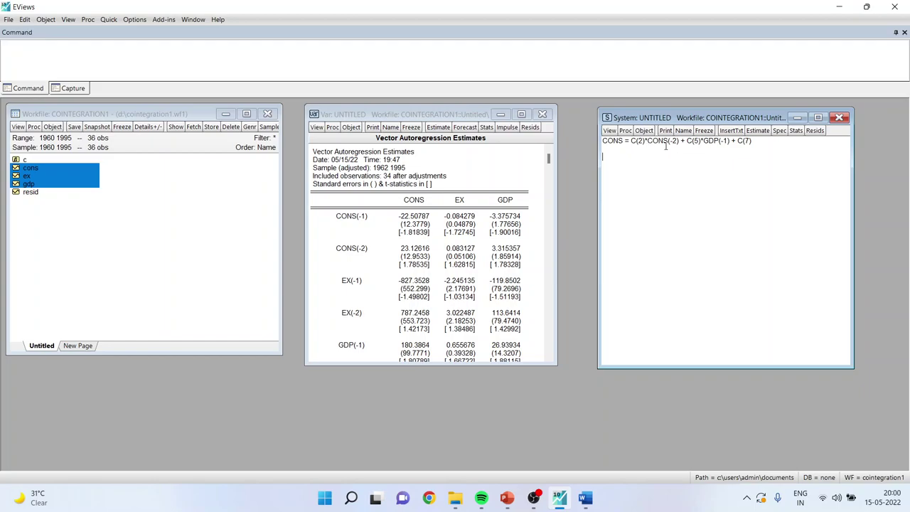
left_click(758, 130)
left_click(803, 339)
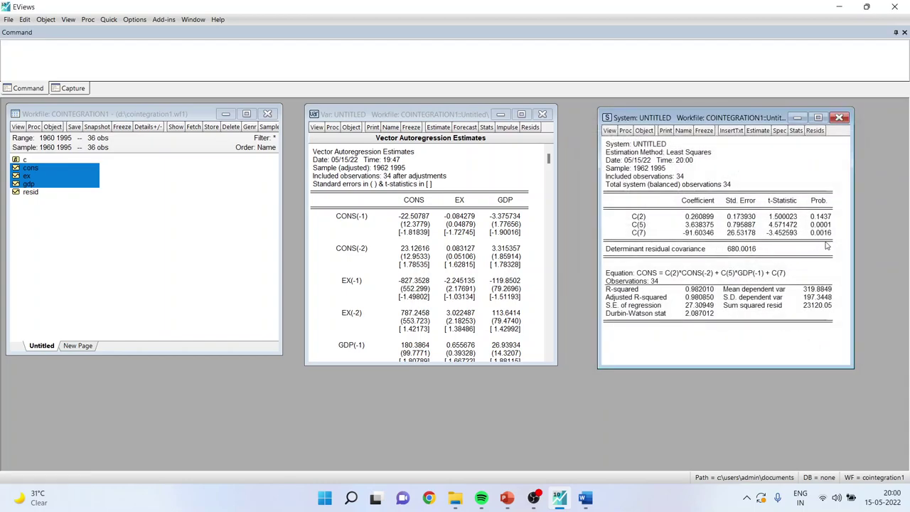
Examine the reduced system's estimates, highlighting the probabilities of C(2), C(5) and C(7).
left_click(820, 224)
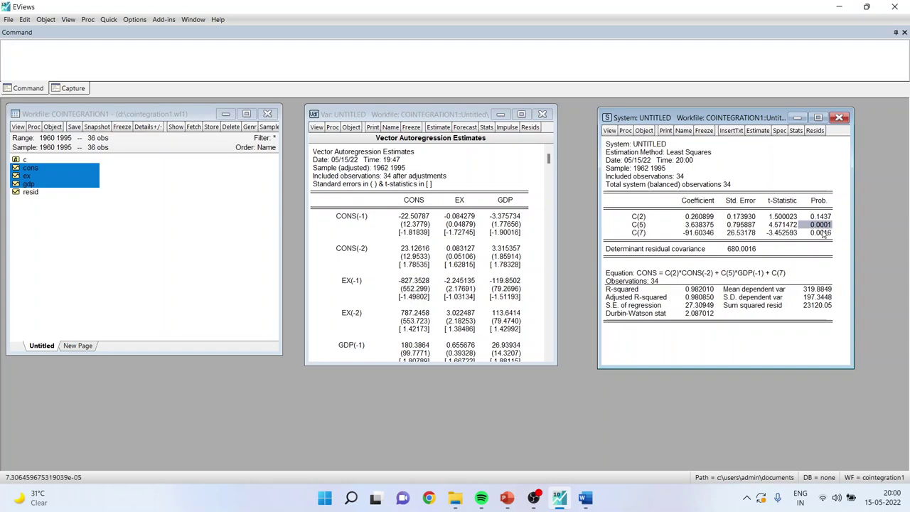
left_click(821, 233)
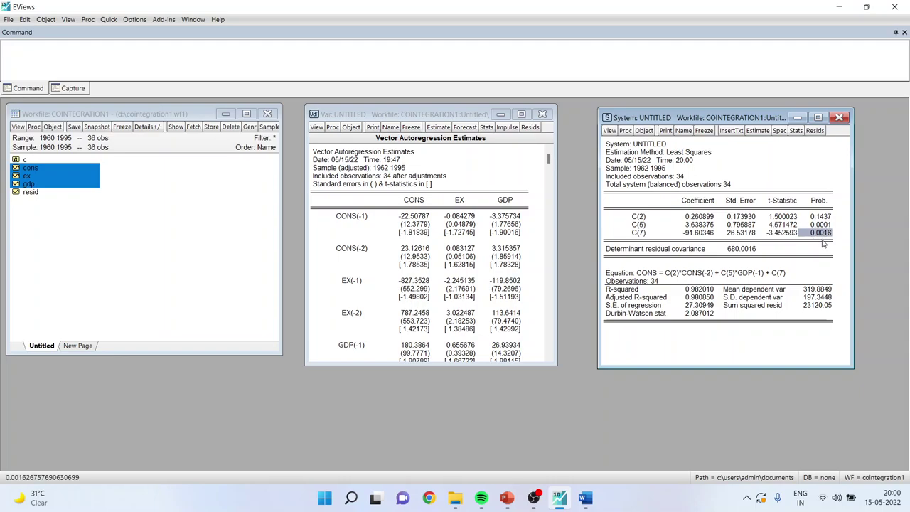
left_click(817, 118)
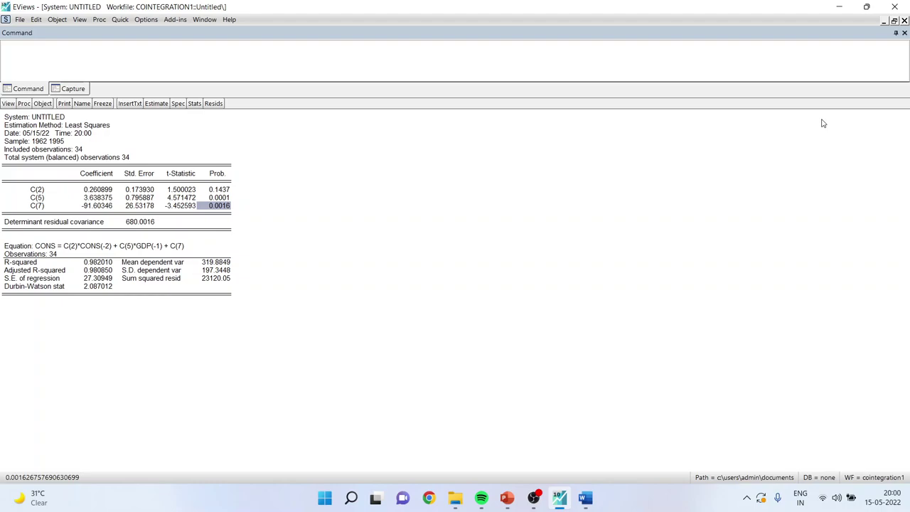
left_click(6, 105)
mouse_move(69, 210)
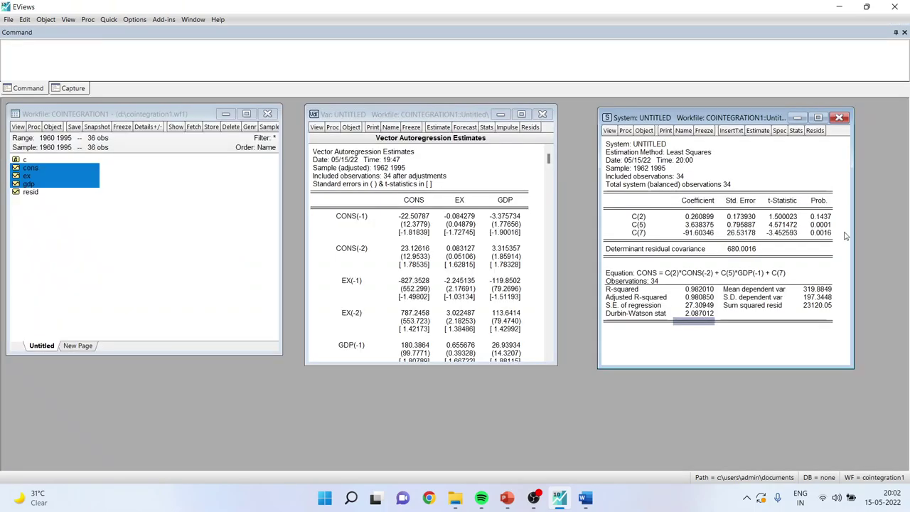
left_click_drag(821, 218, 822, 242)
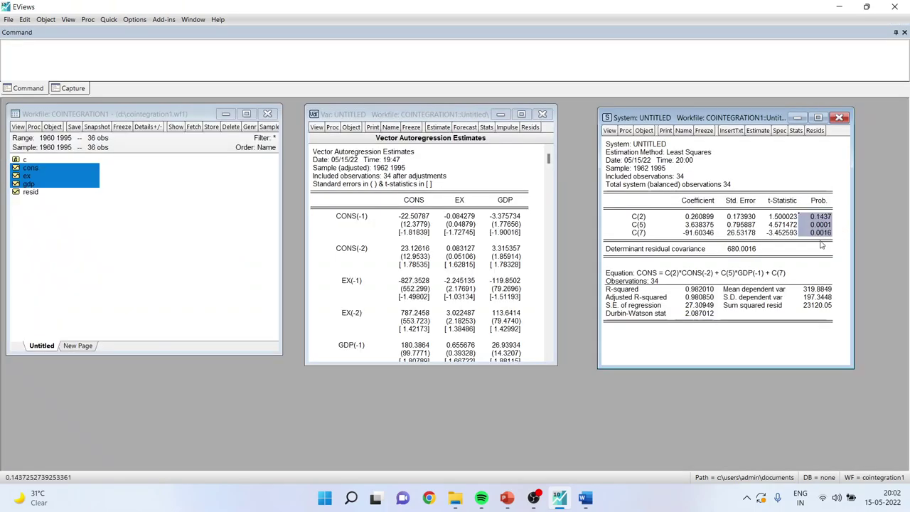
left_click(755, 357)
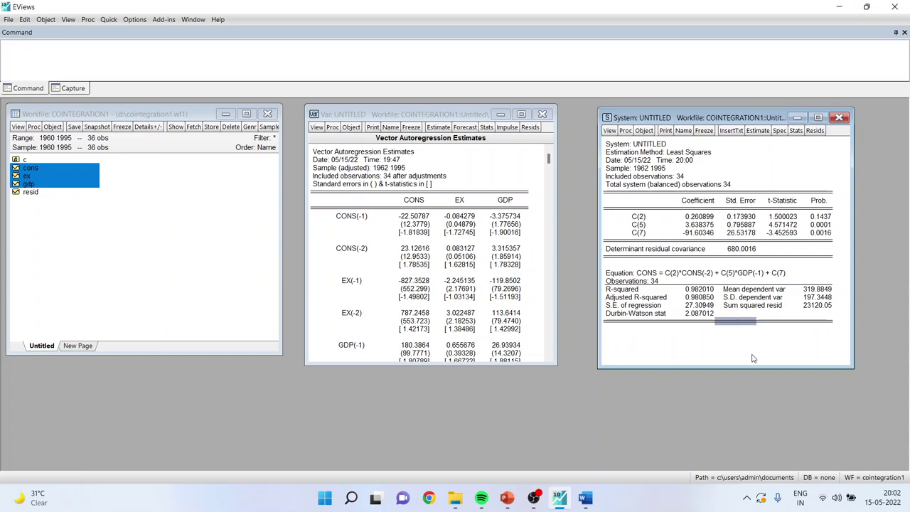
Run the VAR's residual autocorrelation LM test with 3 lags, enlarge the output window and select the whole results table.
left_click(317, 126)
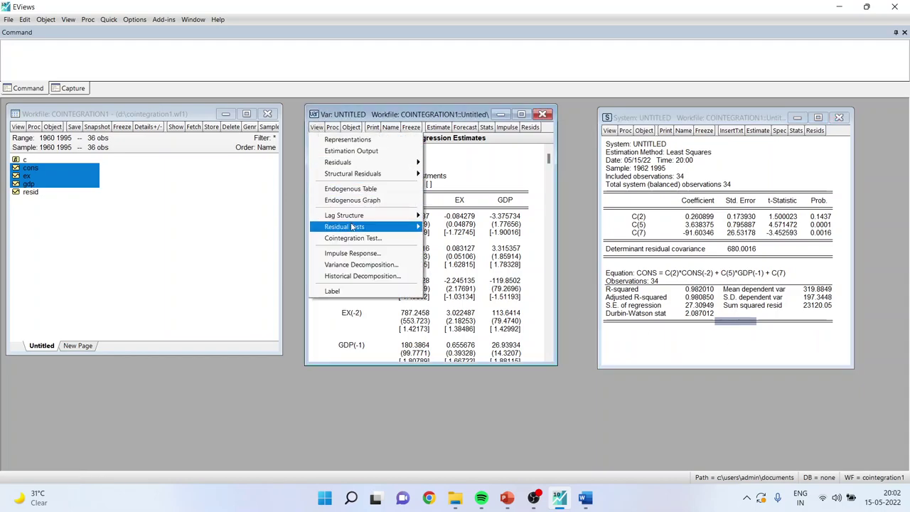
mouse_move(353, 229)
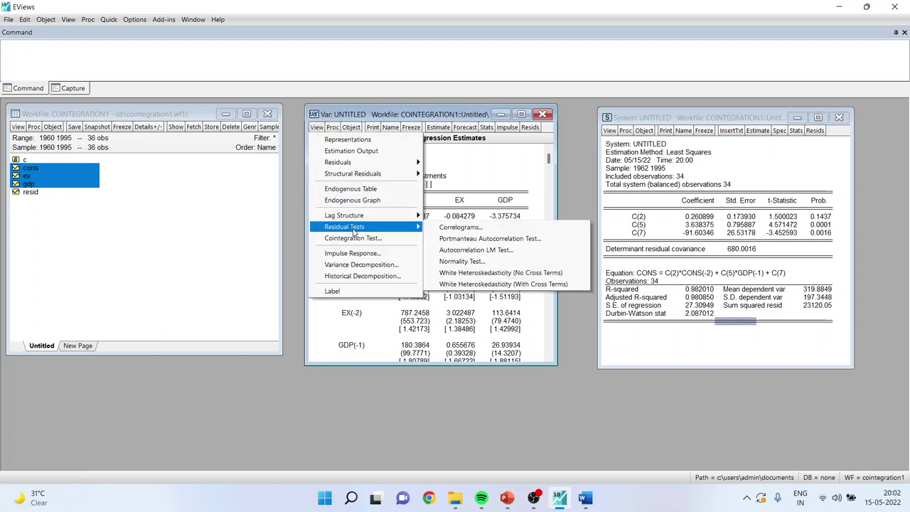
left_click(503, 251)
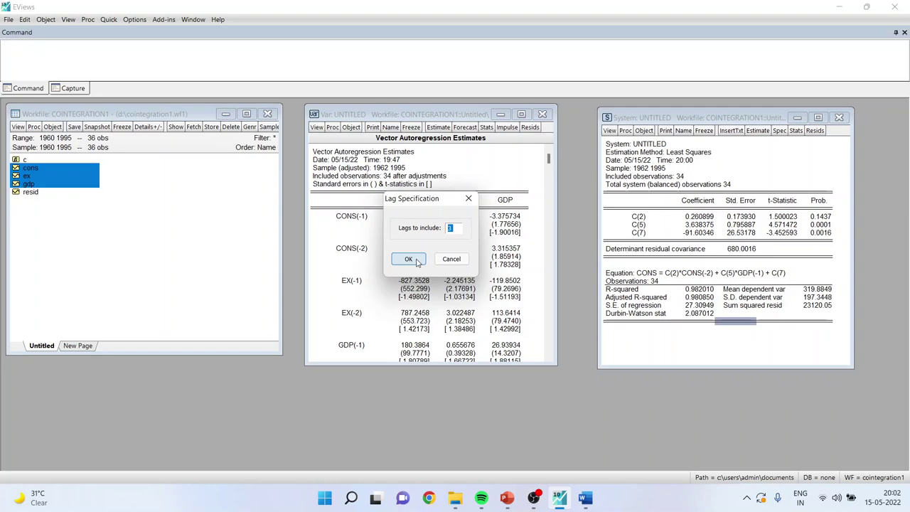
left_click(417, 260)
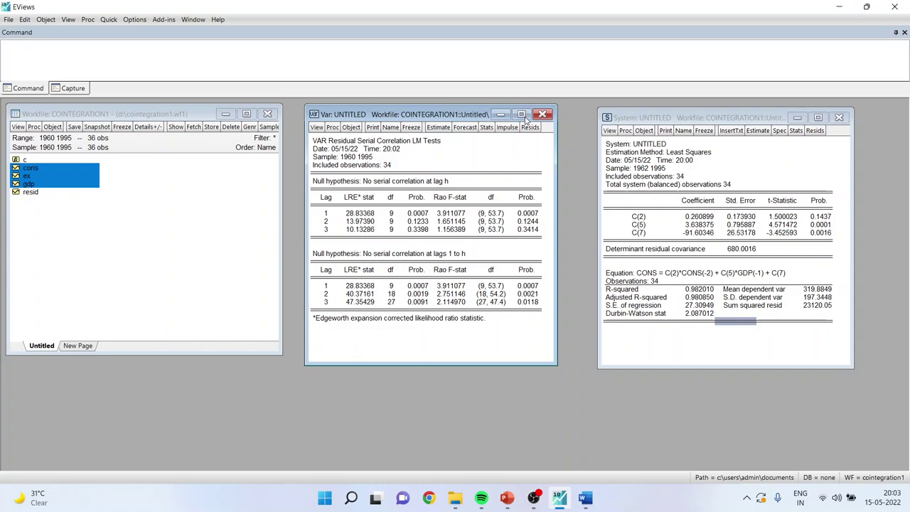
left_click(523, 114)
left_click(213, 215)
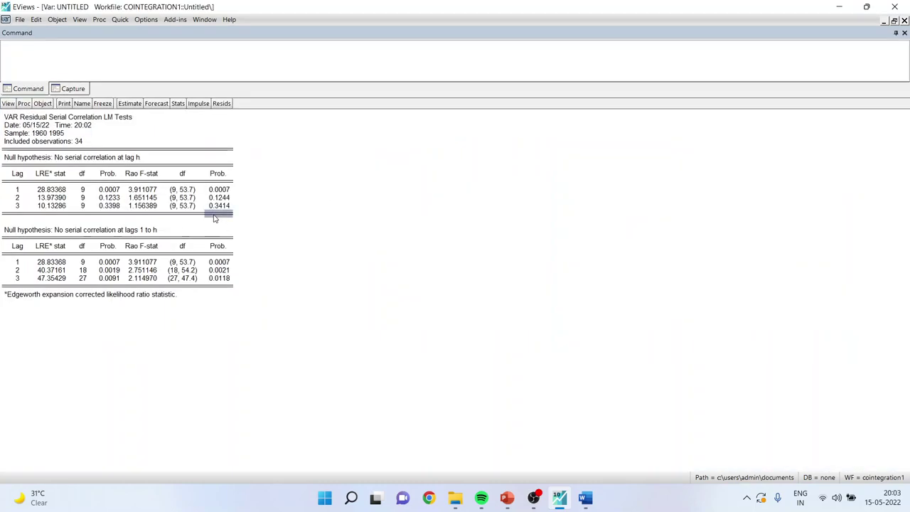
key("ctrl+a")
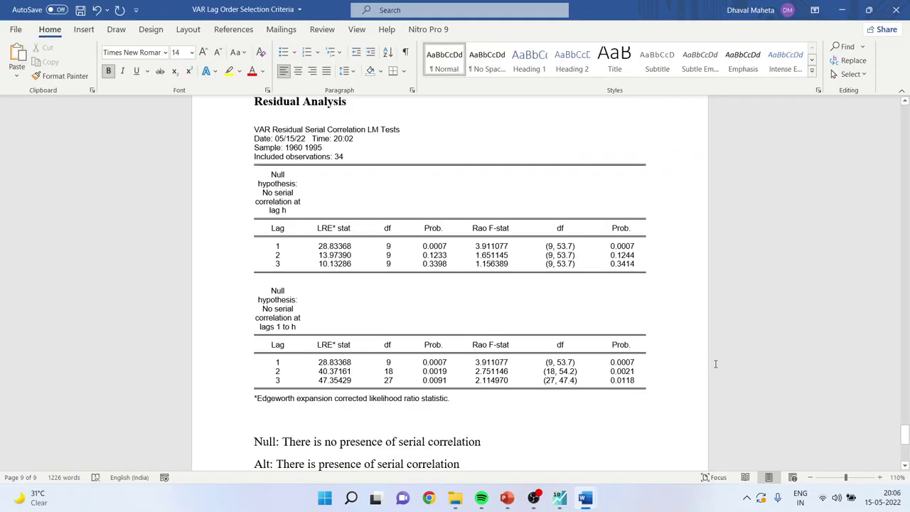
Review the lag 1 probabilities and serial correlation conclusion in the Word document, comparing the reduced system's table with the EViews output.
double_click(618, 246)
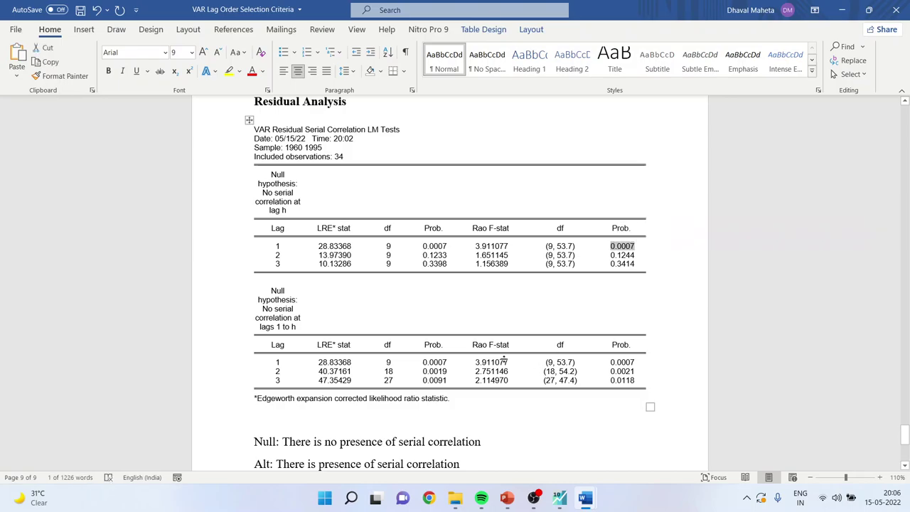
double_click(612, 361)
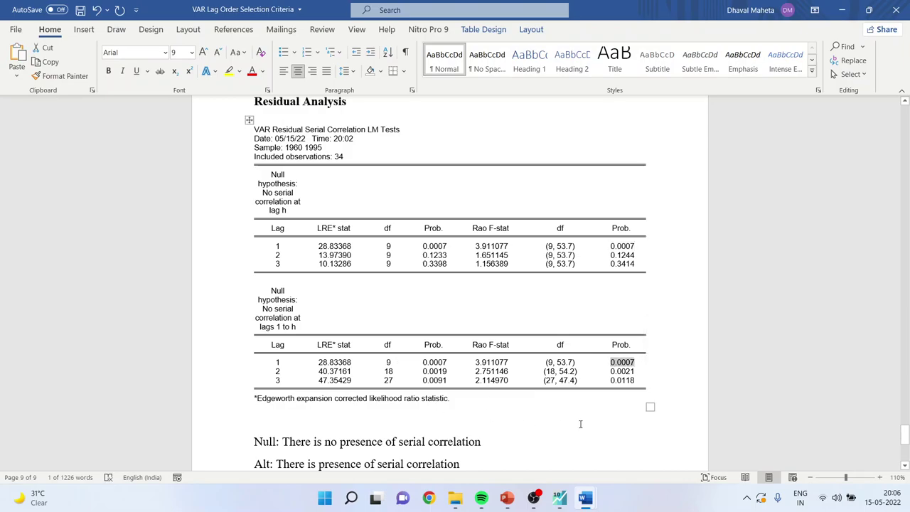
scroll(509, 449, "down", 2)
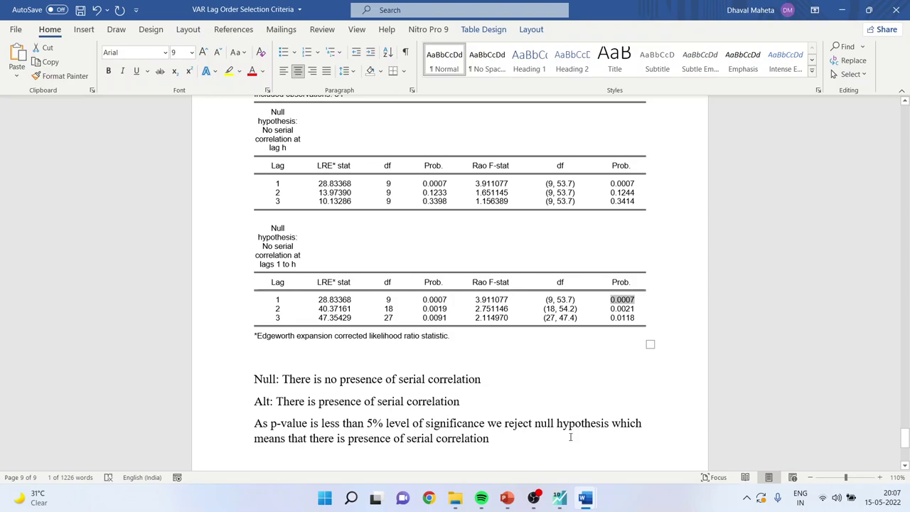
scroll(570, 437, "up", 10)
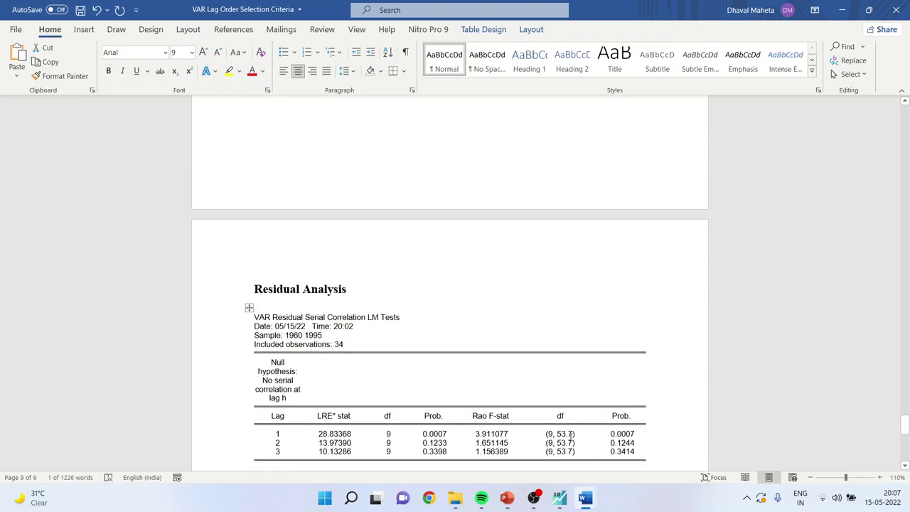
scroll(570, 436, "up", 10)
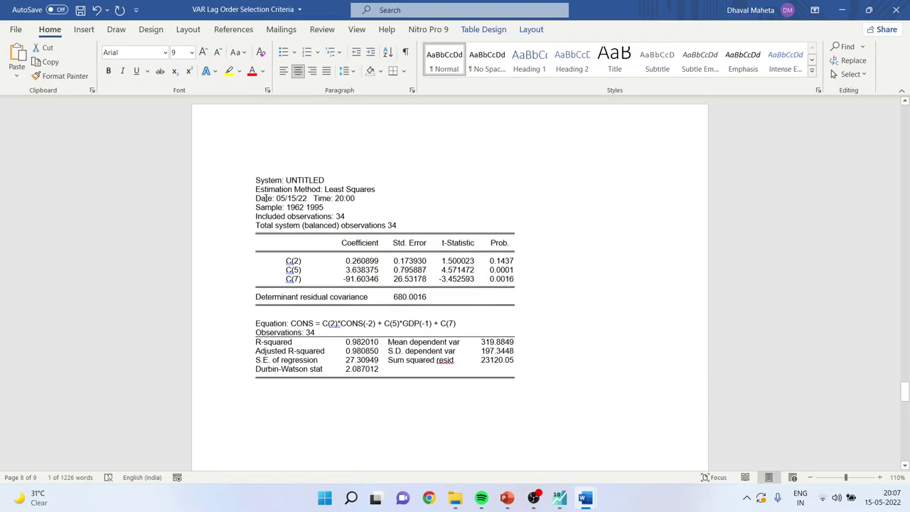
left_click(559, 497)
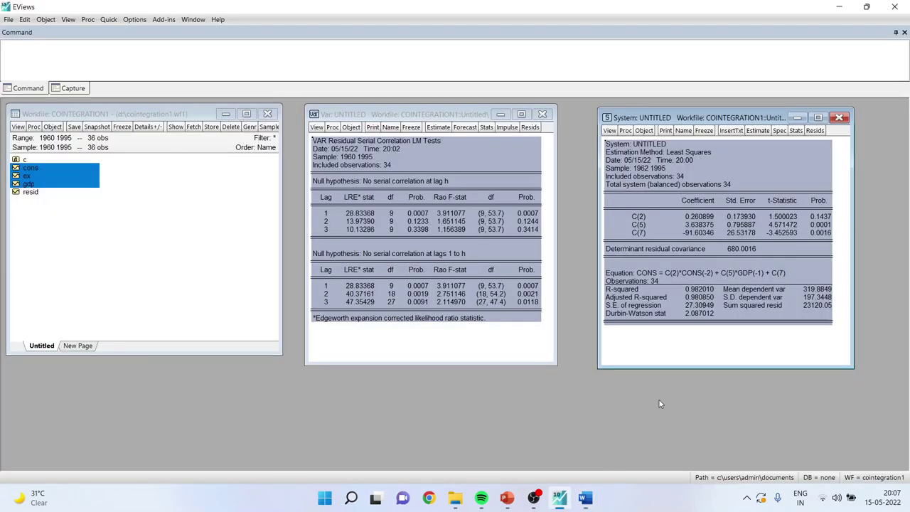
left_click(558, 462)
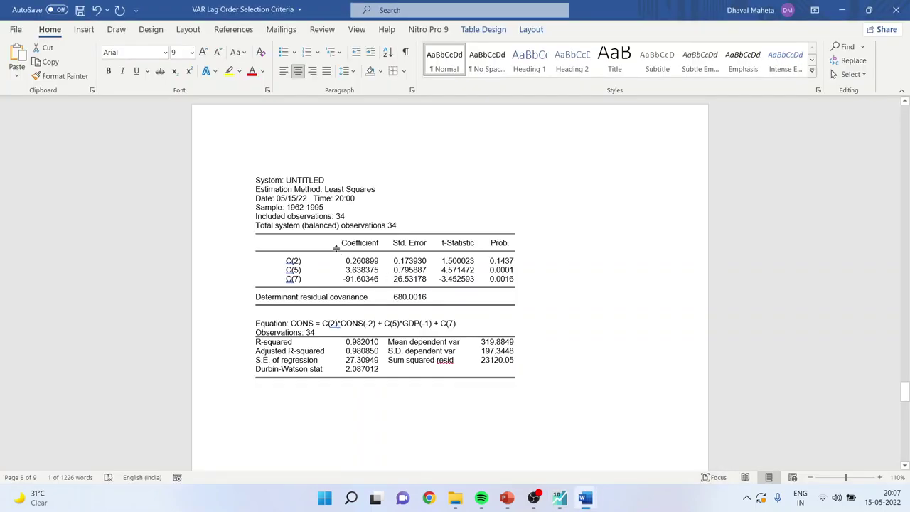
scroll(556, 333, "down", 6)
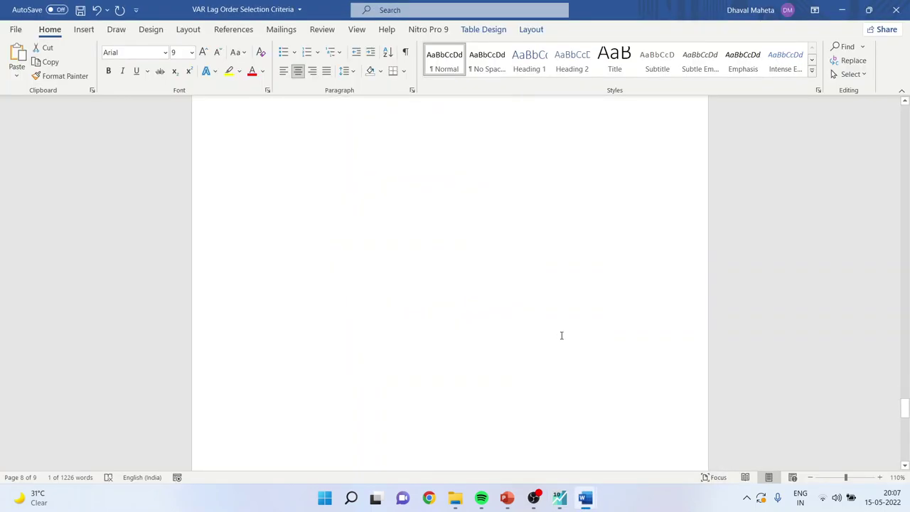
scroll(561, 335, "down", 5)
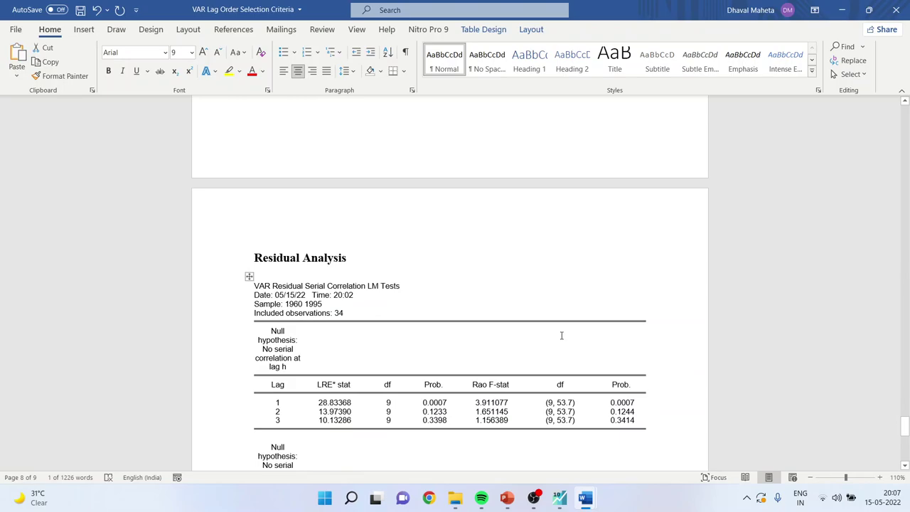
Switch to EViews, run the VAR's residual normality test with Cholesky of covariance (Lutkepohl) orthogonalization, and enlarge the output window.
key("alt+Tab")
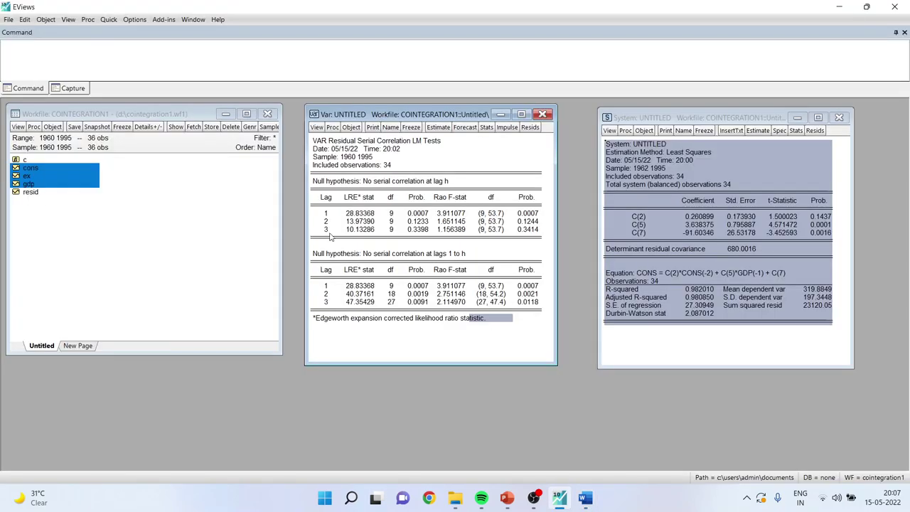
left_click(316, 129)
mouse_move(395, 228)
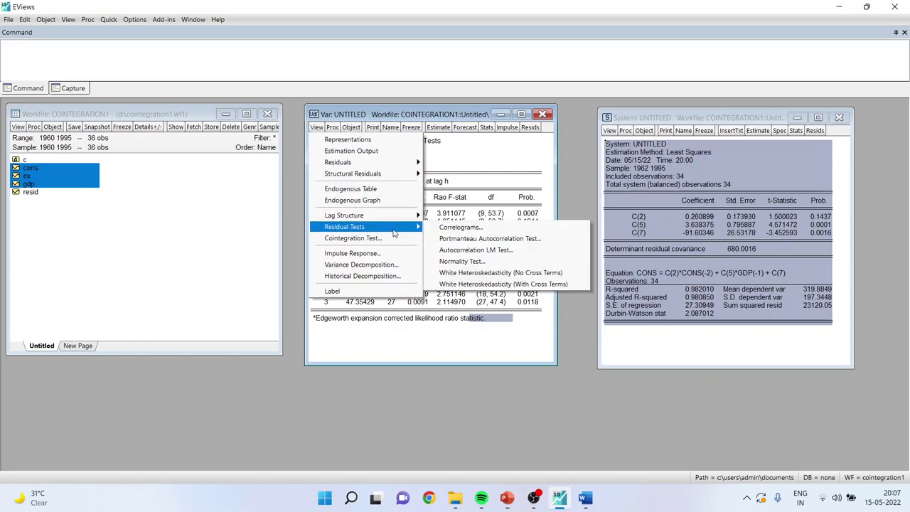
left_click(486, 263)
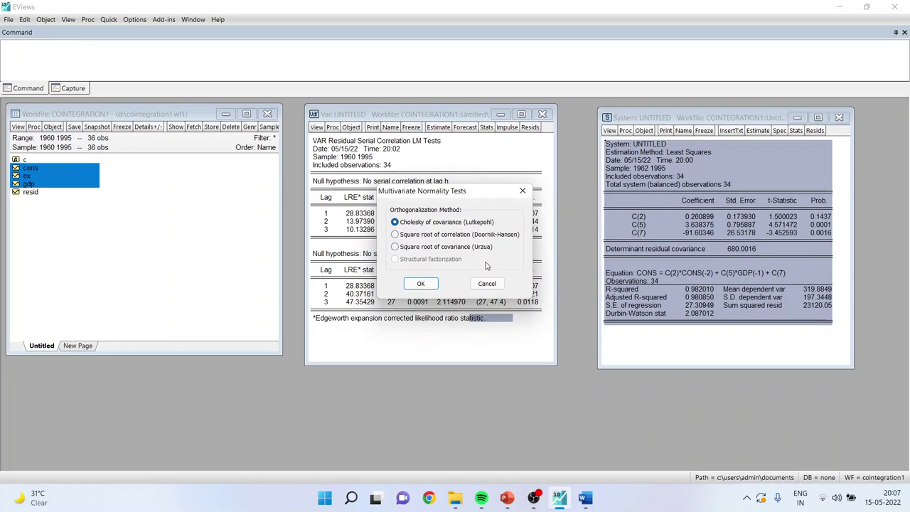
left_click(420, 284)
left_click(521, 114)
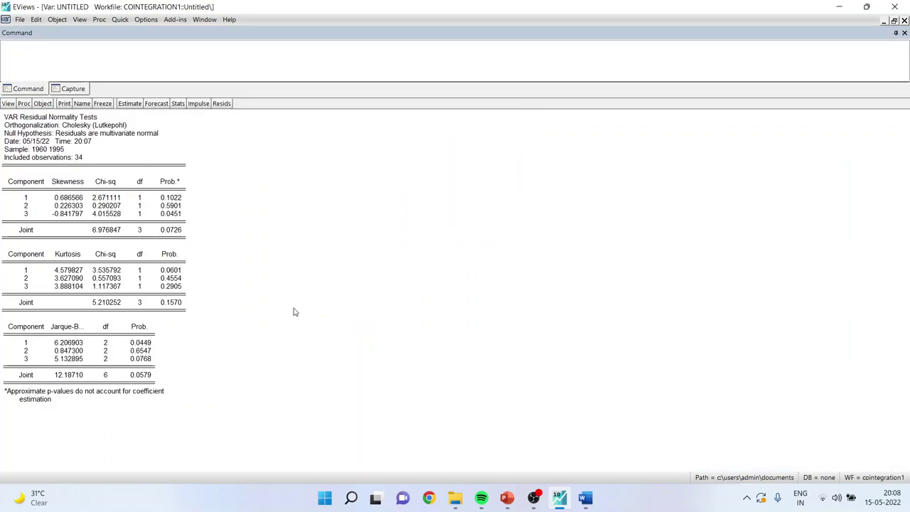
Copy the entire VAR residual normality test output with numbers as displayed.
key("ctrl+a")
right_click(179, 193)
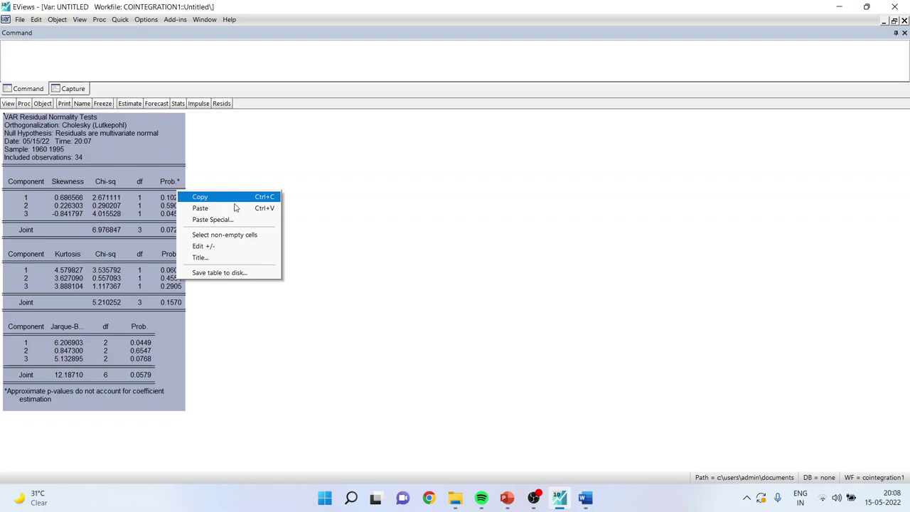
left_click(262, 197)
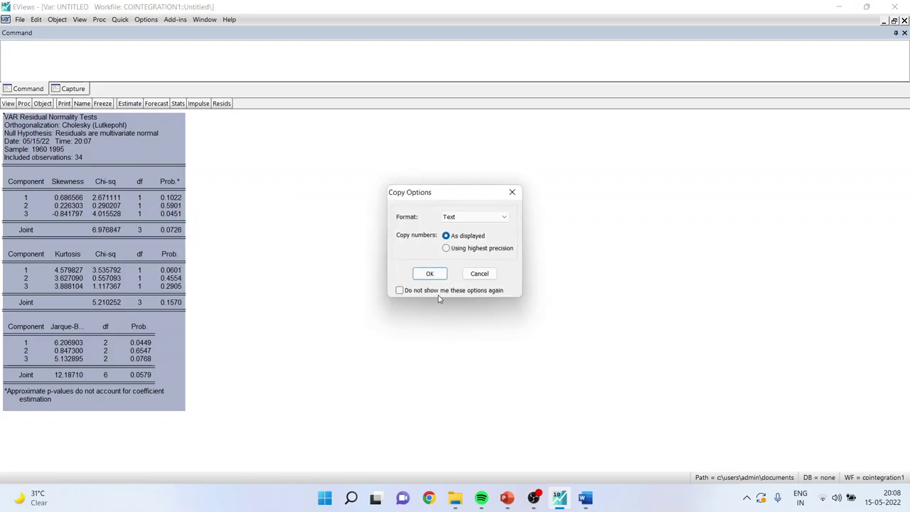
left_click(430, 274)
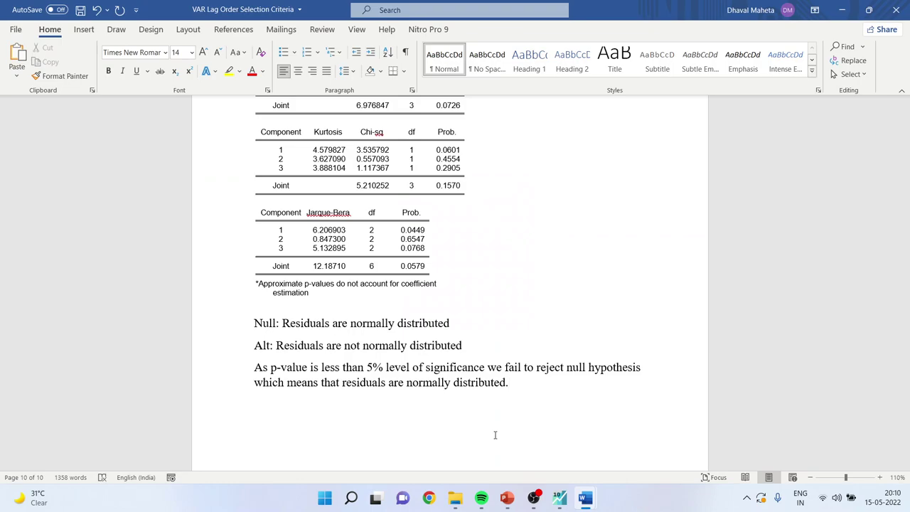
Examine the normality test table in Word, highlighting the skewness component probabilities and the joint Jarque-Bera probability.
scroll(495, 435, "up", 3)
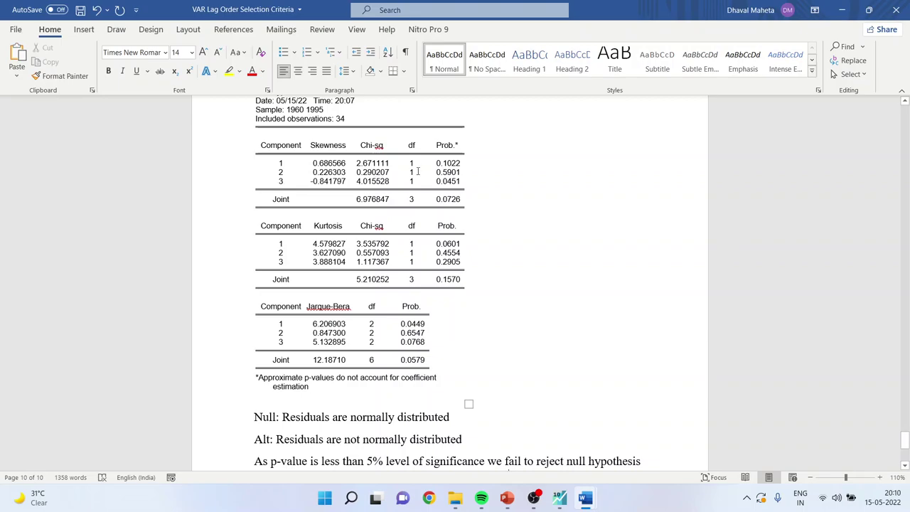
scroll(429, 172, "up", 1)
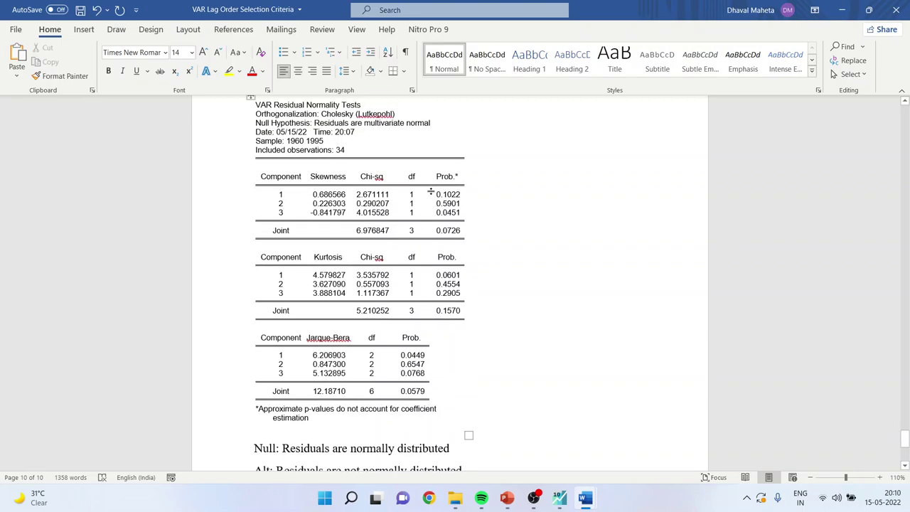
left_click_drag(436, 194, 459, 207)
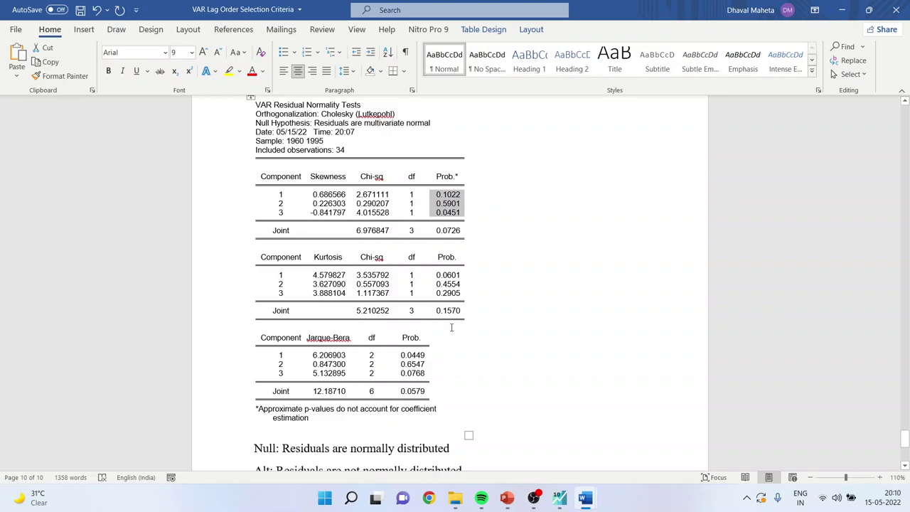
left_click_drag(397, 391, 464, 392)
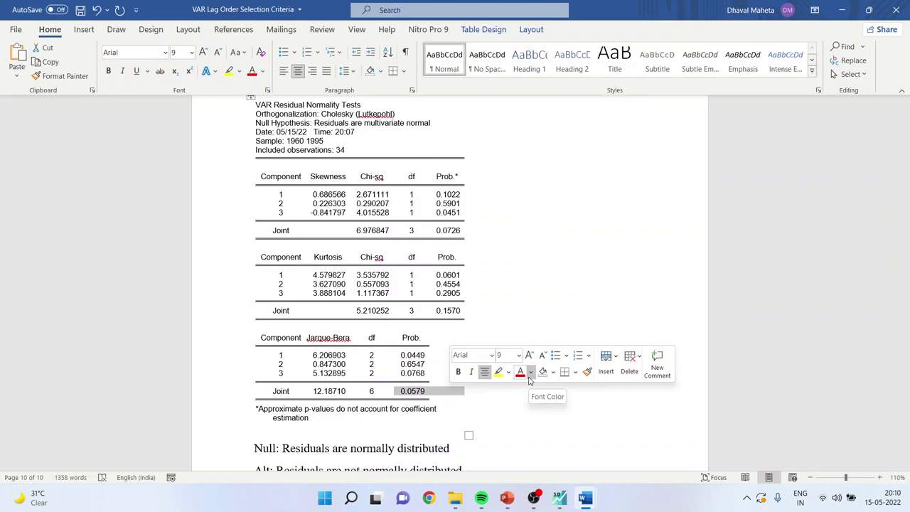
Paste "As the p-value of Jarque Bera is more than 0.05 so jointly residuals in VAR system are normally distributed." below the normality conclusion.
scroll(490, 410, "down", 1)
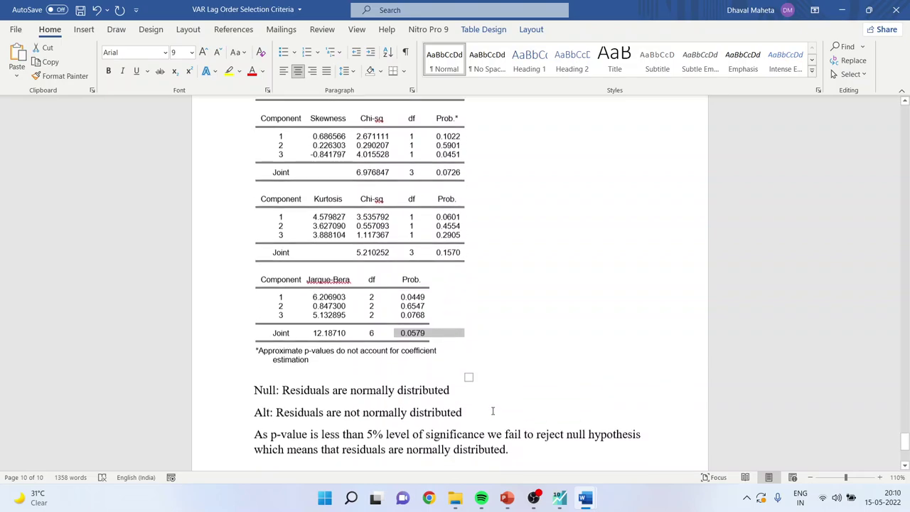
left_click(599, 454)
key("ctrl+v")
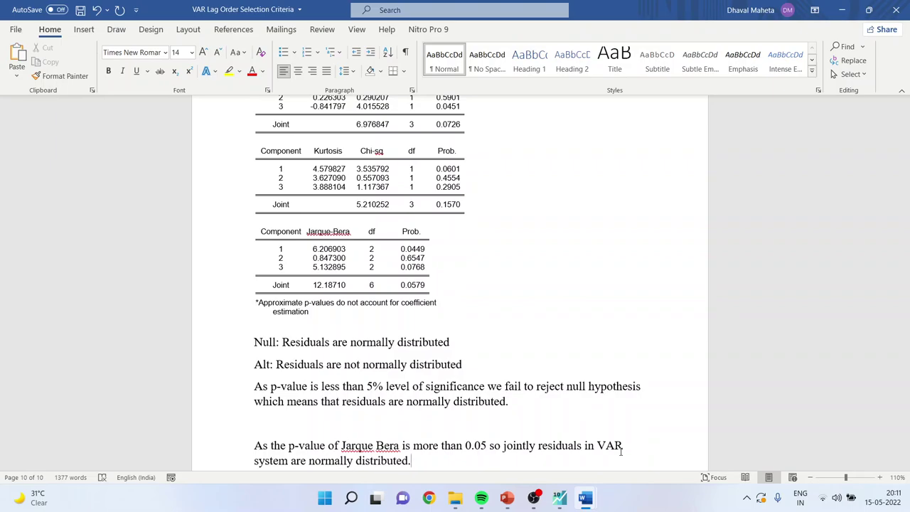
scroll(549, 415, "down", 2)
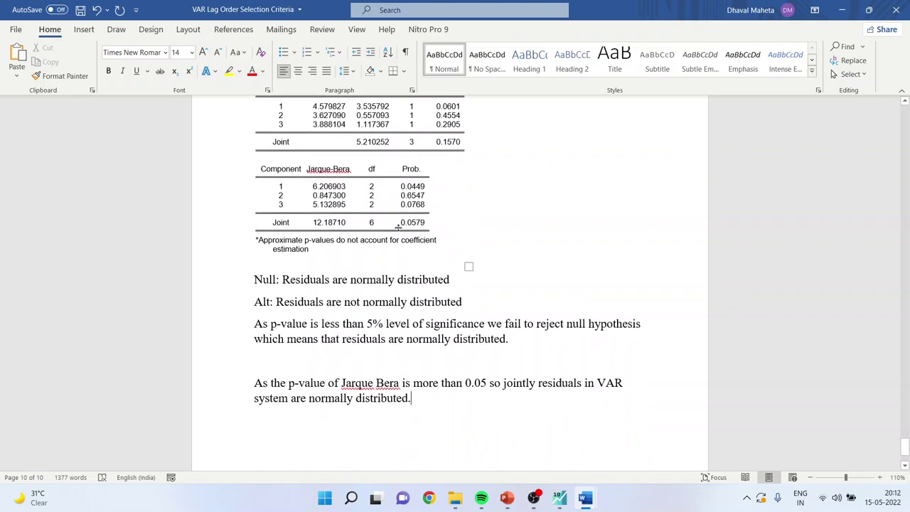
left_click_drag(398, 226, 455, 226)
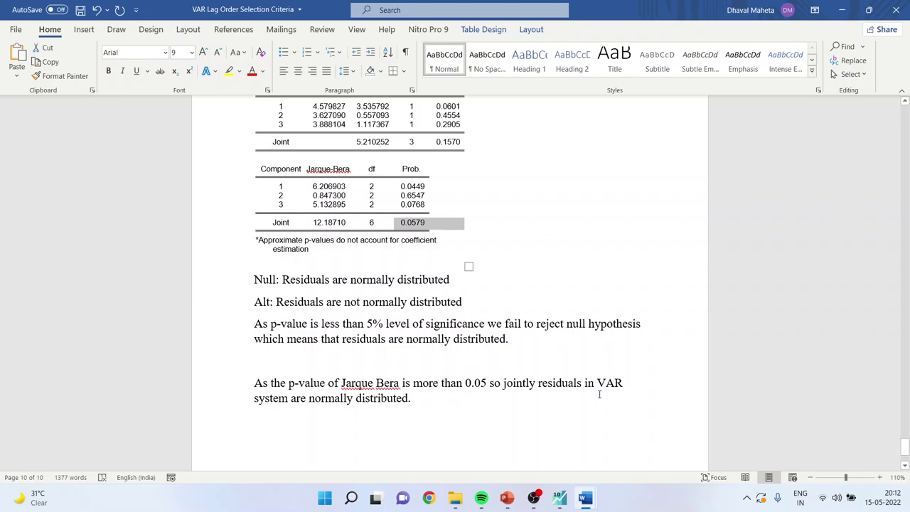
Switch to EViews, run the VAR's White heteroskedasticity test without cross terms, enlarge the output window and select the whole results table.
left_click(560, 498)
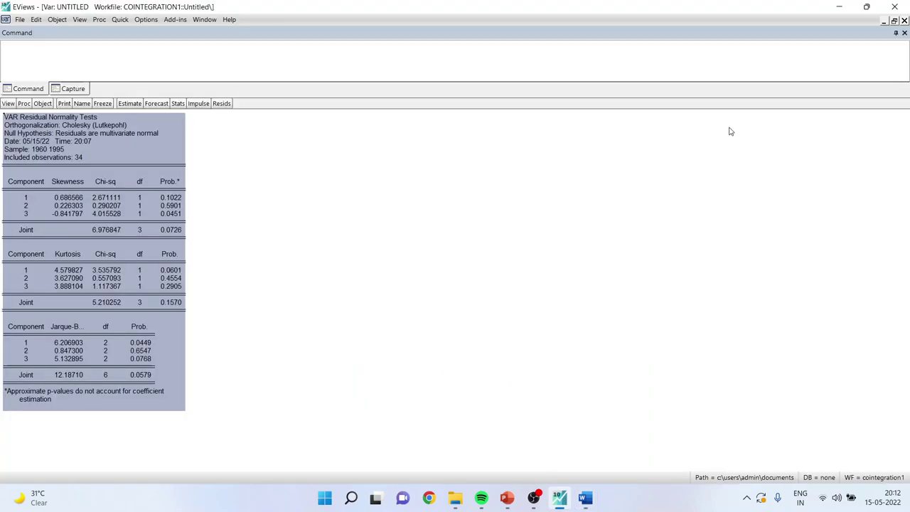
left_click(894, 21)
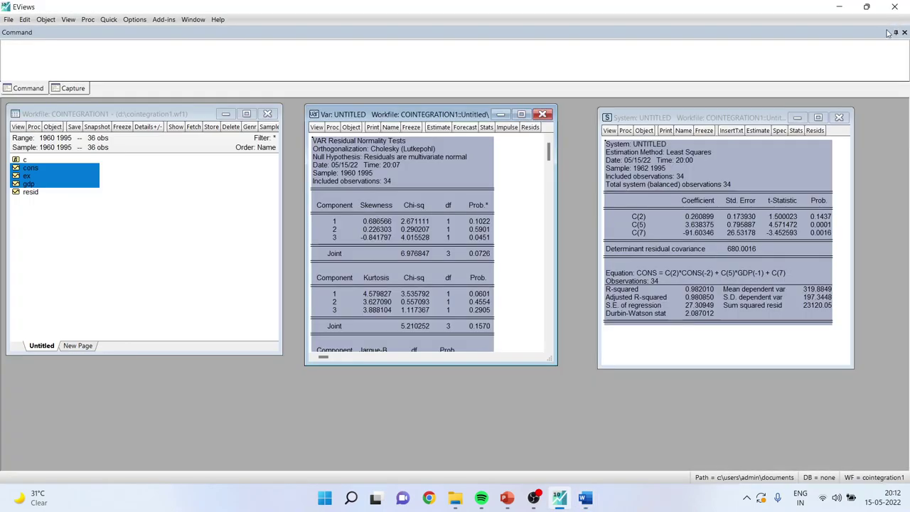
left_click(521, 216)
left_click(316, 127)
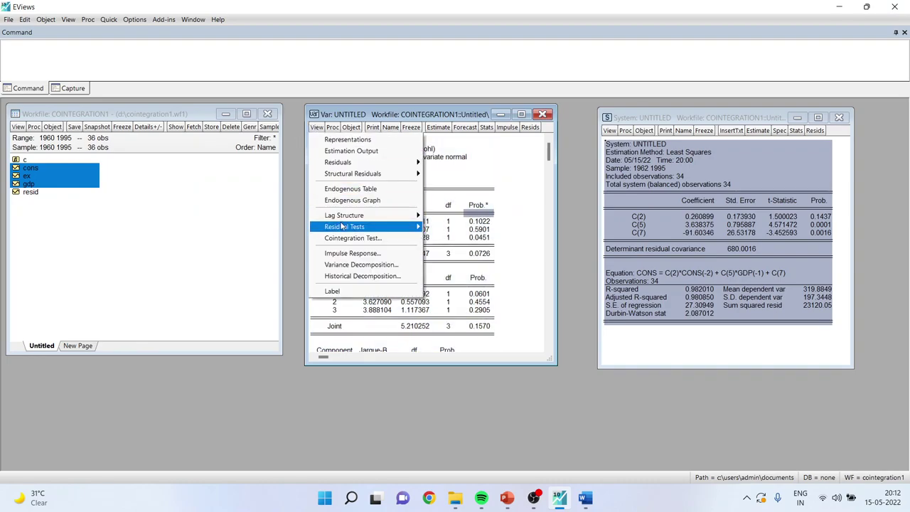
mouse_move(343, 226)
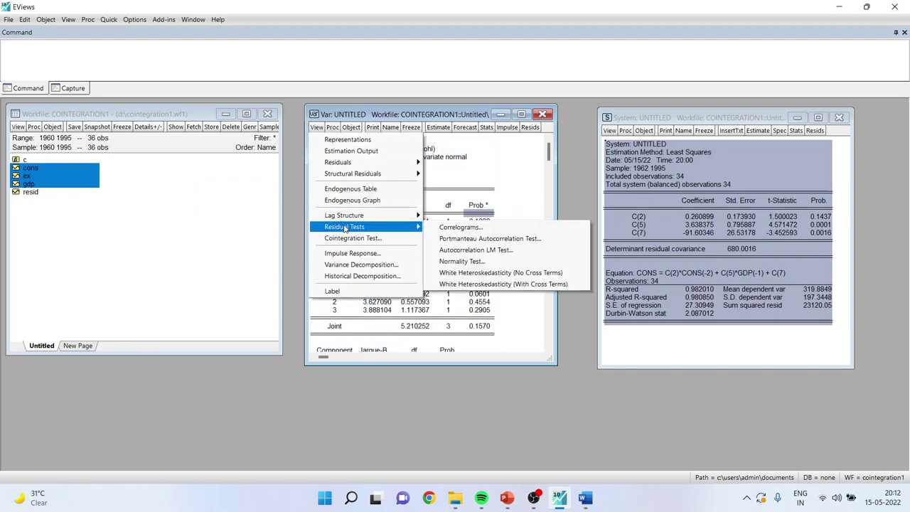
left_click(501, 274)
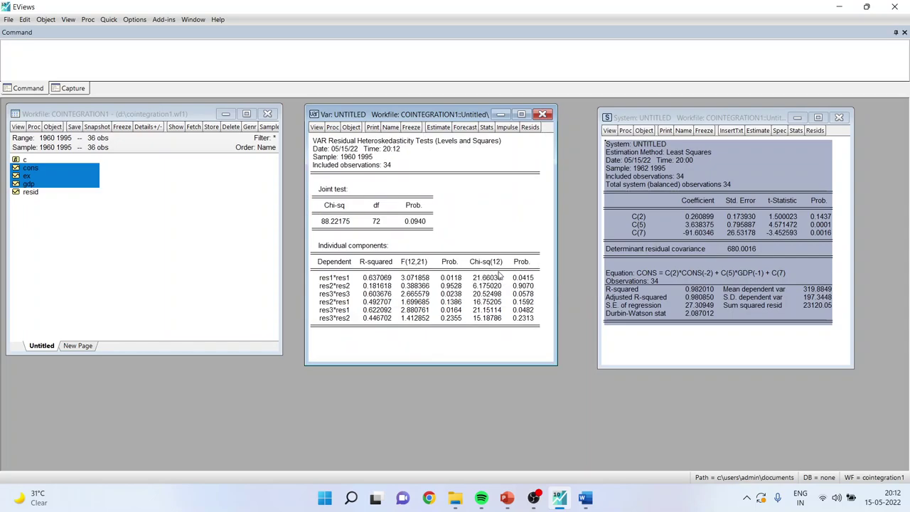
left_click(522, 115)
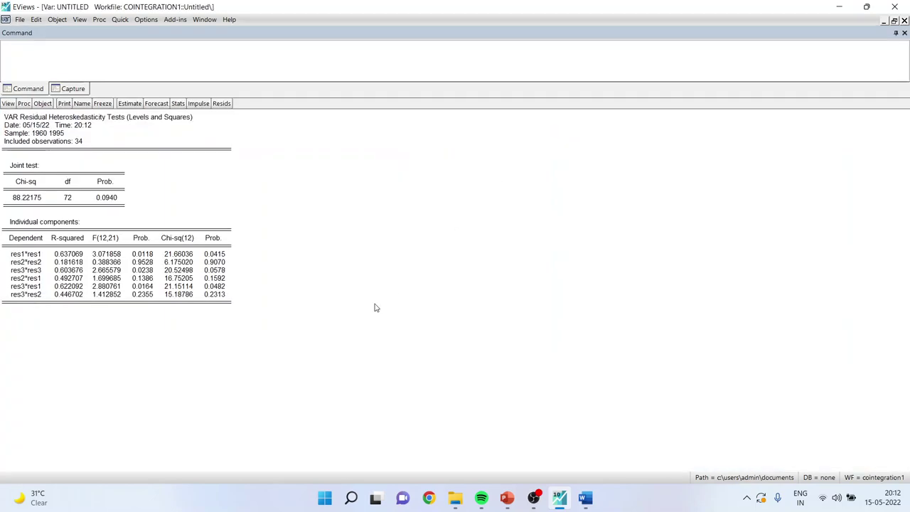
key("ctrl+a")
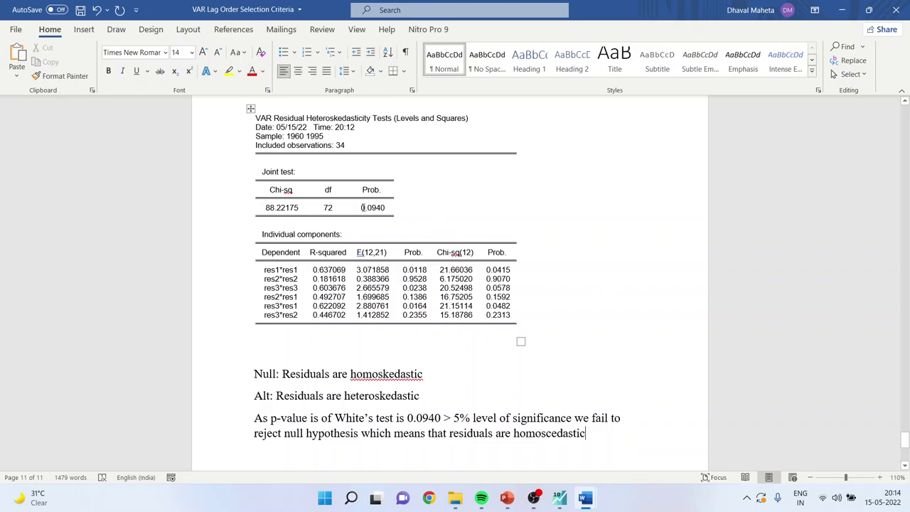
Highlight the joint test's probability in the heteroskedasticity table of the Word document.
left_click(364, 207)
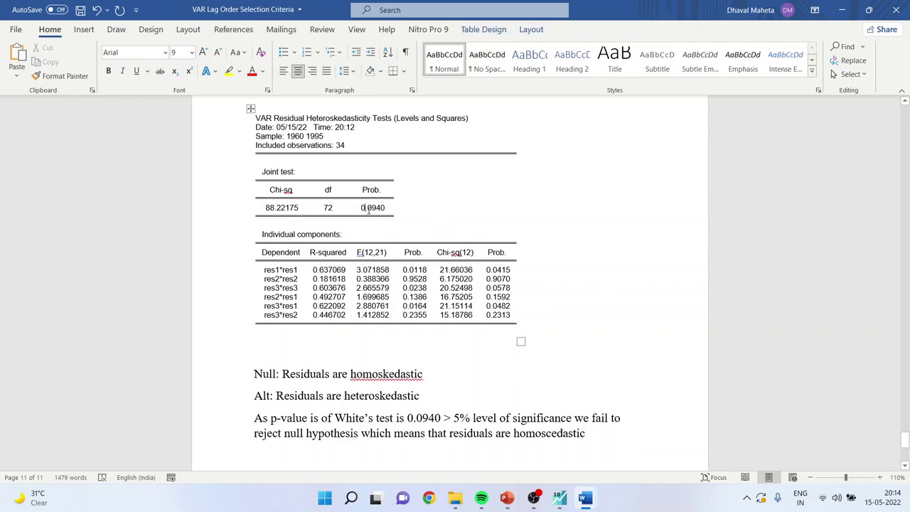
left_click_drag(363, 207, 388, 208)
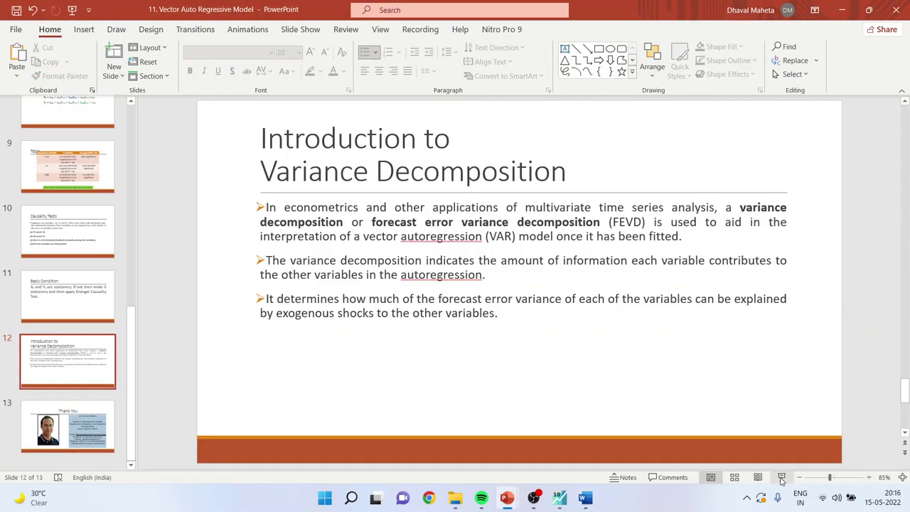
Start the PowerPoint slide show from the "Introduction to Variance Decomposition" slide.
left_click(781, 477)
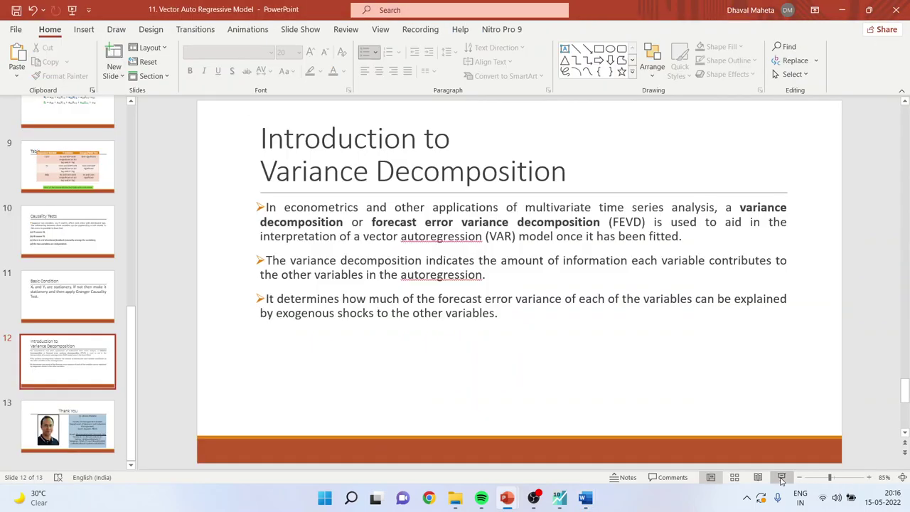